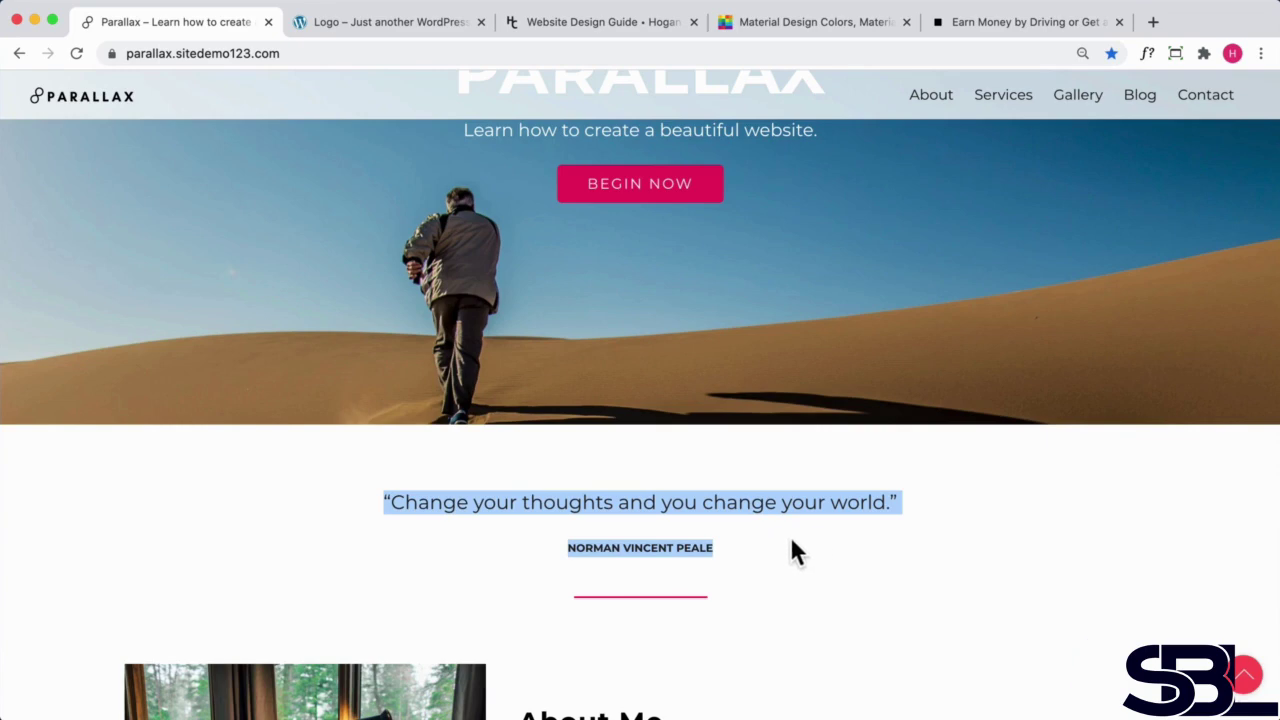
# Copy the selected quote and author line from the demo page and return to the page builder.
pyautogui.rightClick(606, 497)
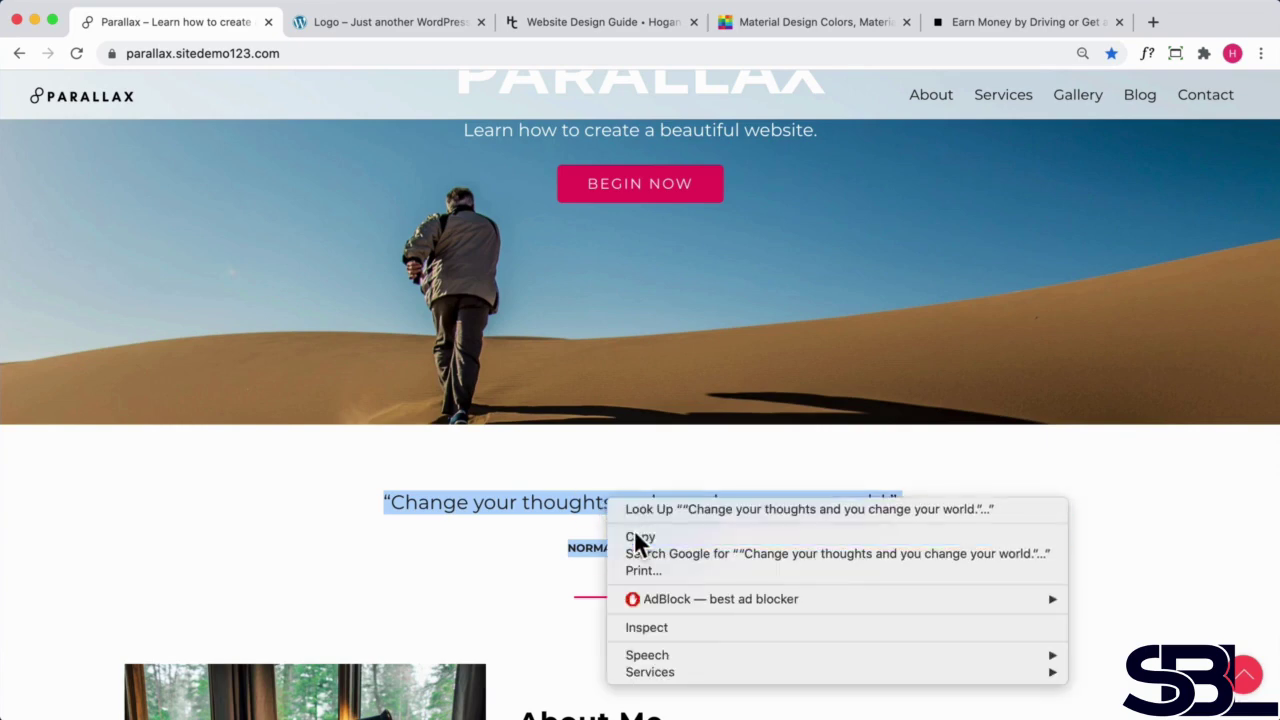
pyautogui.click(638, 537)
pyautogui.click(336, 21)
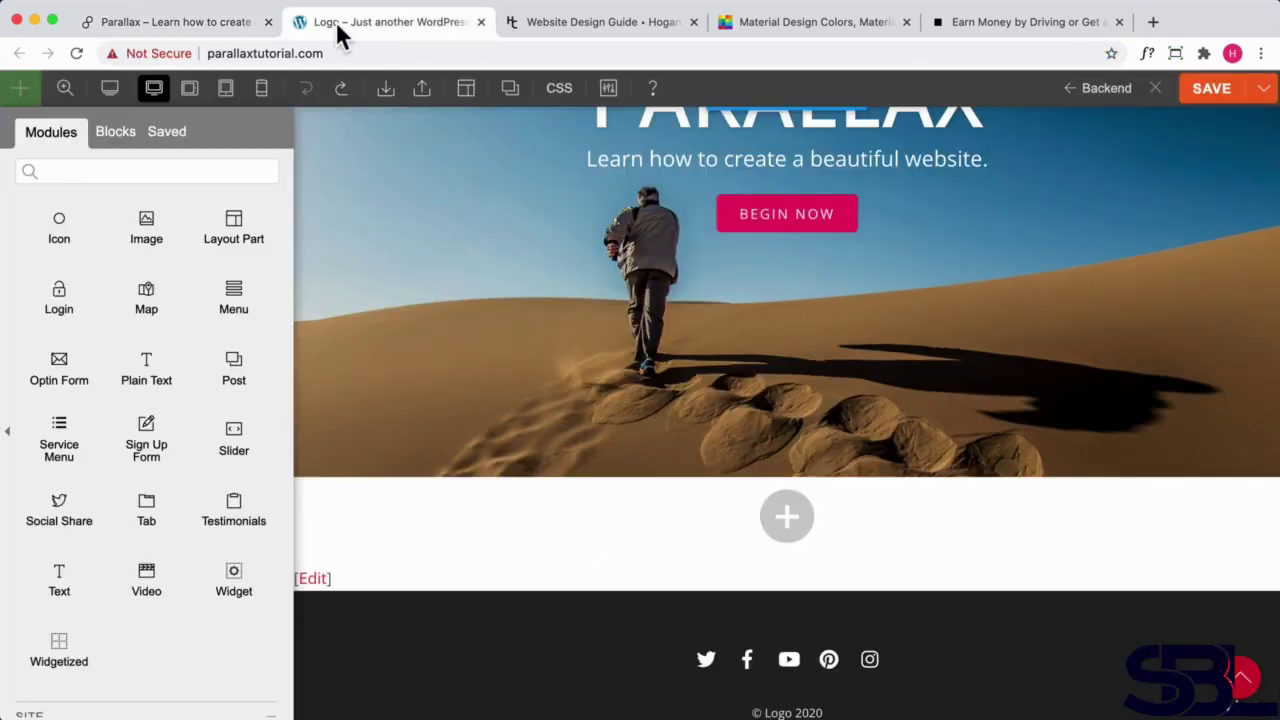
# Add a single-column row beneath the hero section, checking the demo page's layout for reference.
pyautogui.click(788, 520)
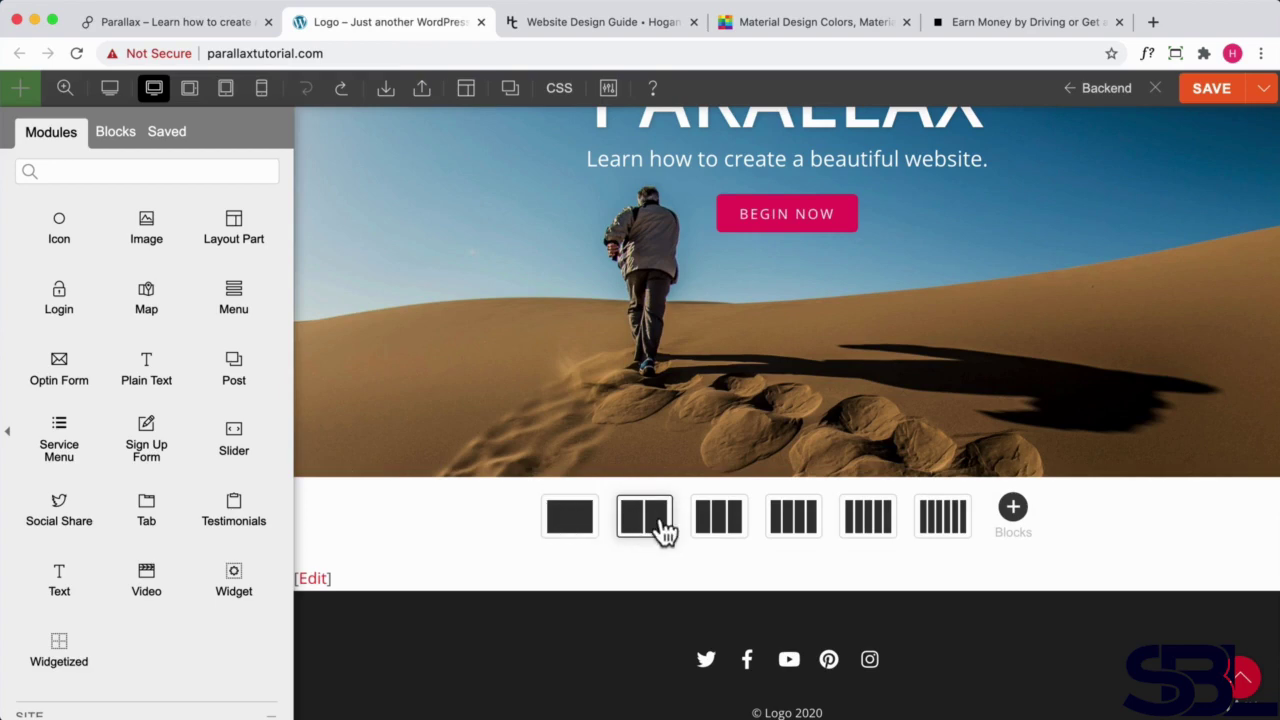
pyautogui.click(149, 26)
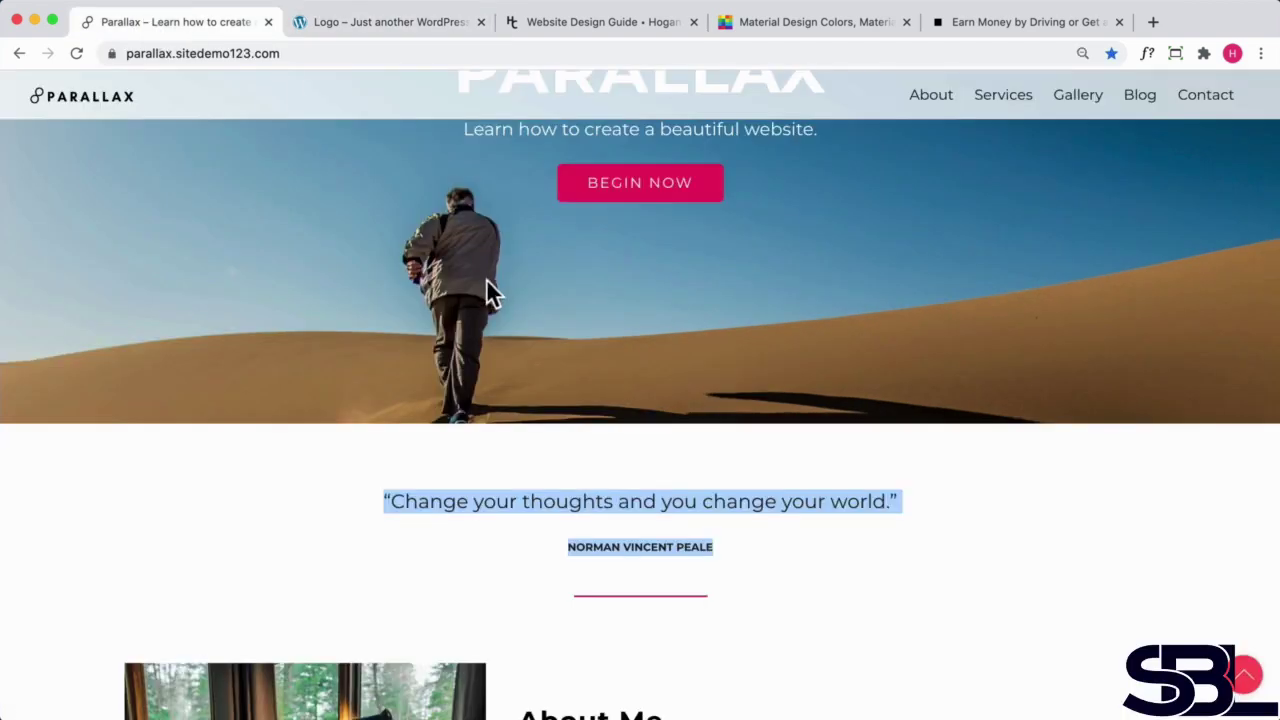
pyautogui.scroll(-5, 486, 286)
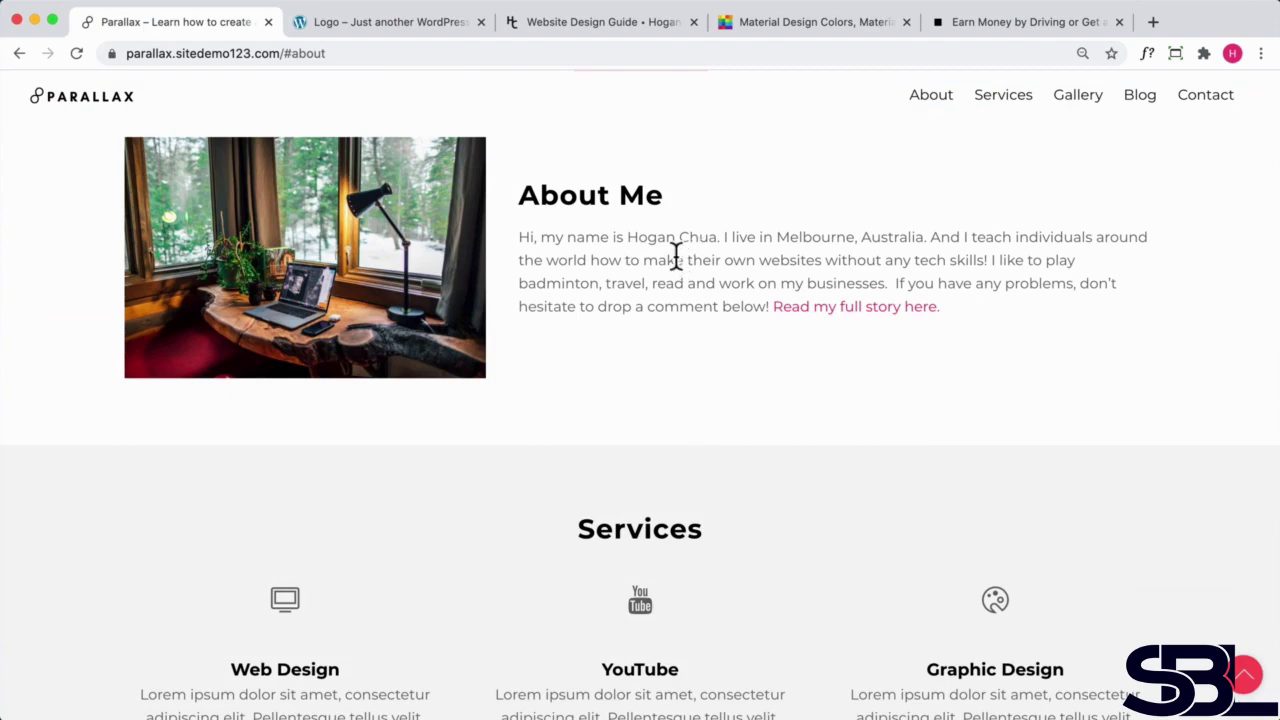
pyautogui.scroll(4, 676, 256)
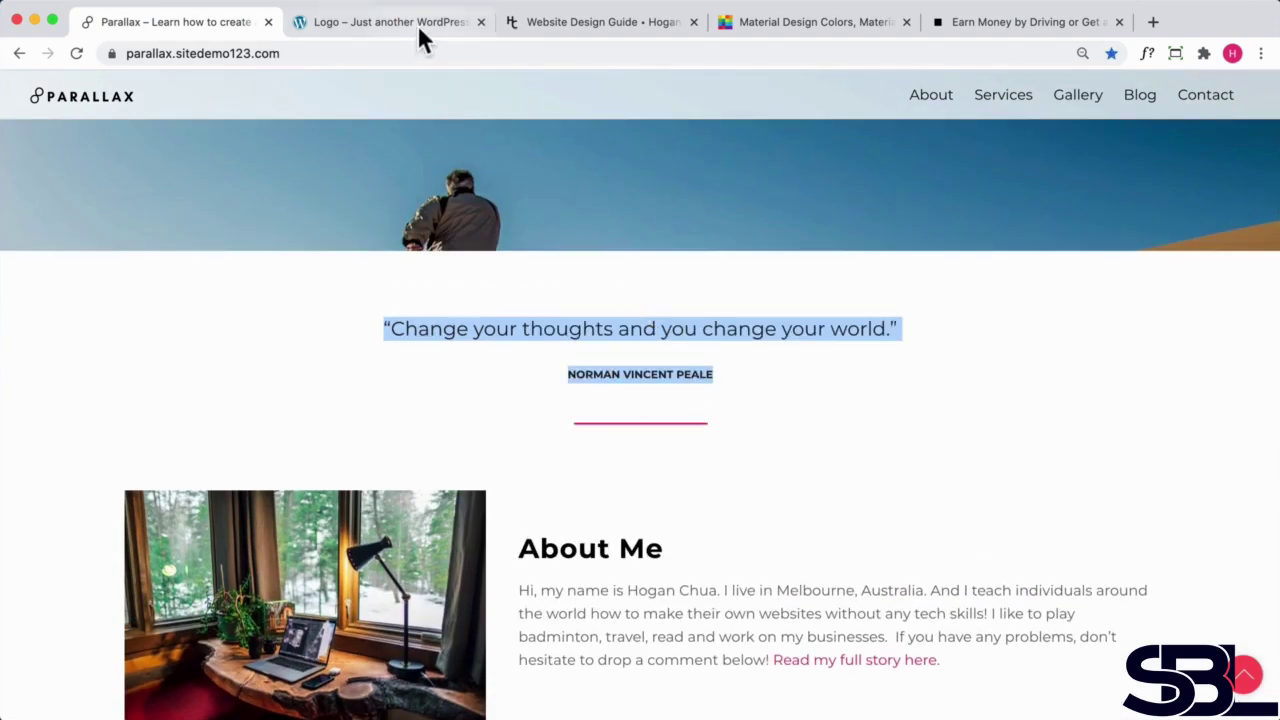
pyautogui.click(417, 24)
pyautogui.click(570, 518)
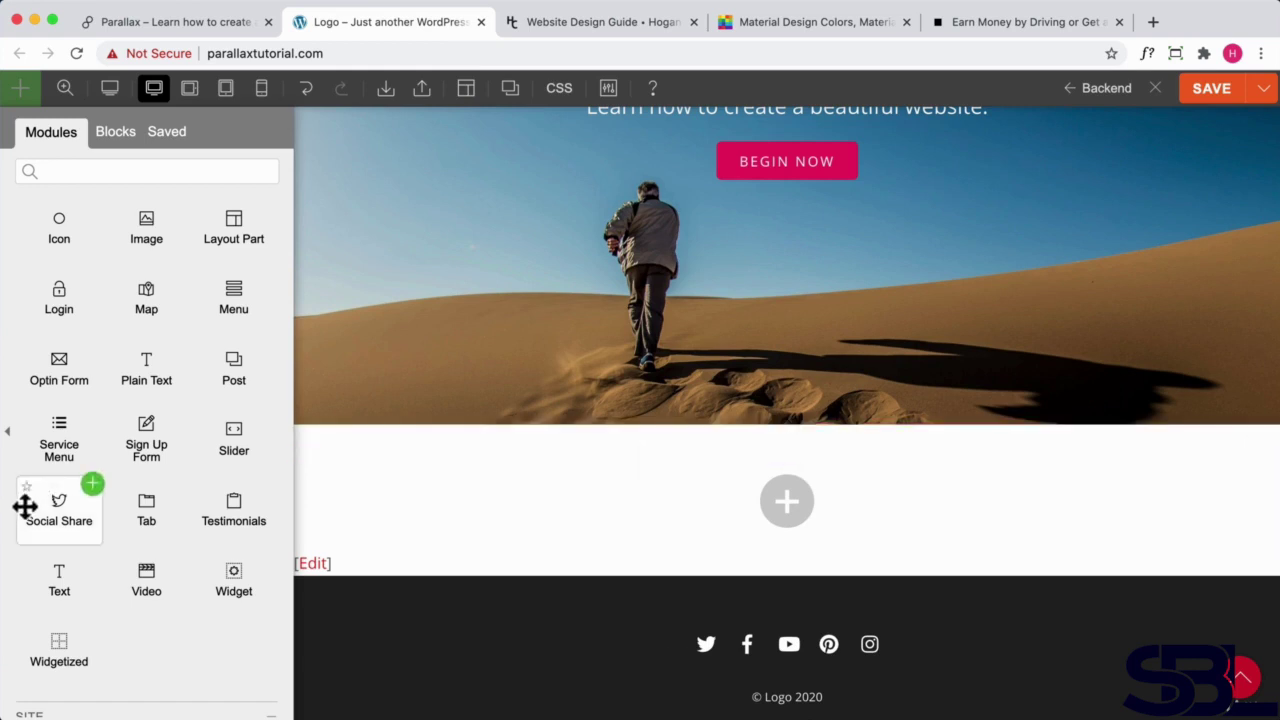
# Place a Text module in the new row, replace its placeholder with the copied quote in matching style, and show the editor's extra formatting tools.
pyautogui.moveTo(43, 580); pyautogui.dragTo(780, 460)
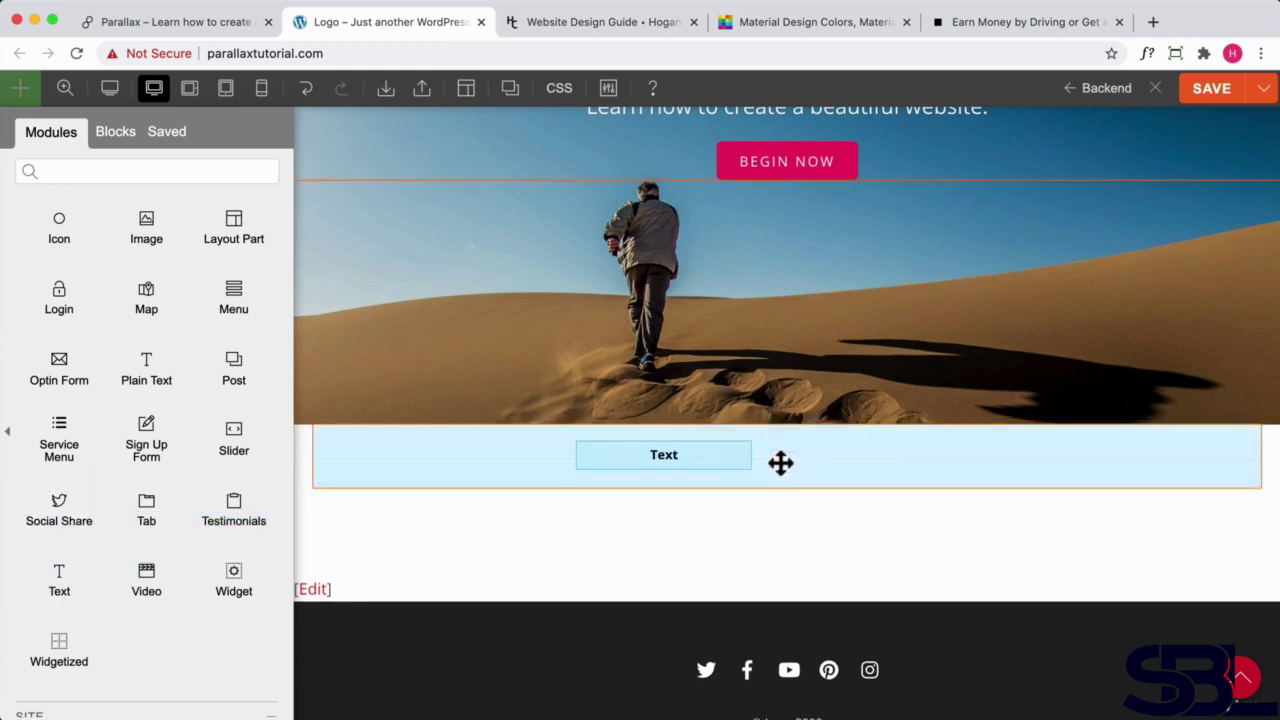
pyautogui.moveTo(135, 364); pyautogui.dragTo(8, 360)
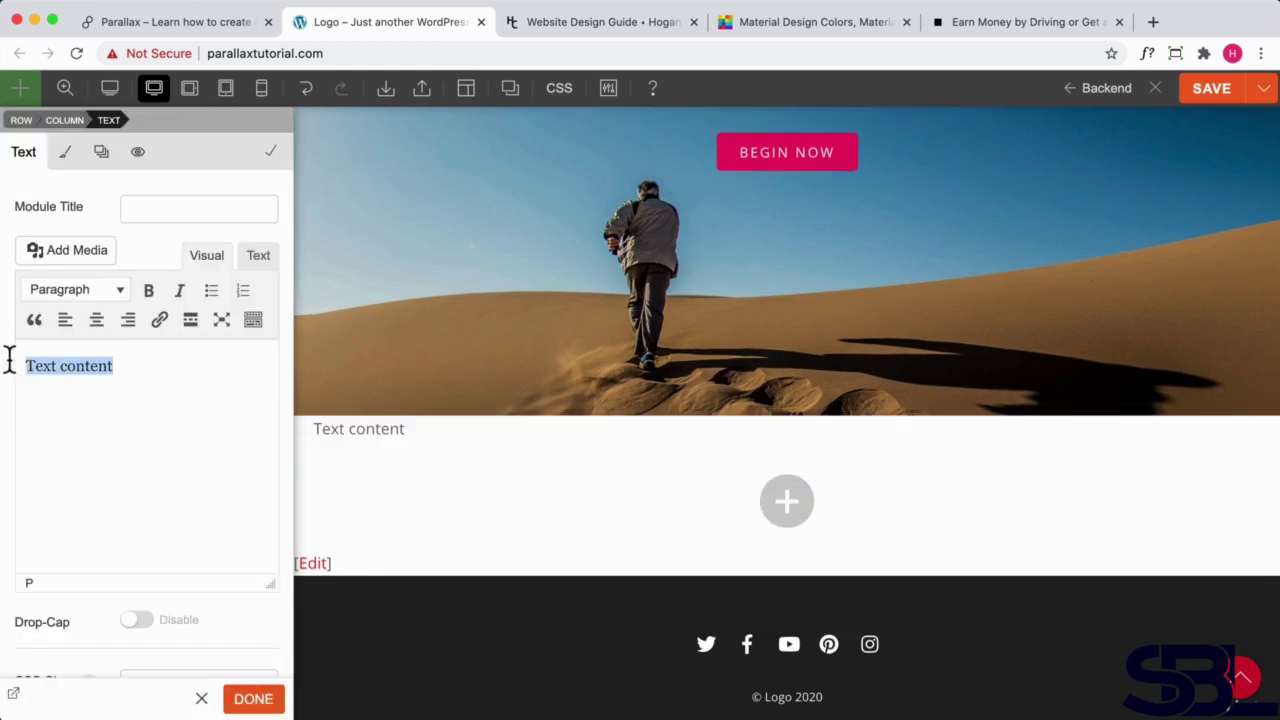
pyautogui.rightClick(69, 366)
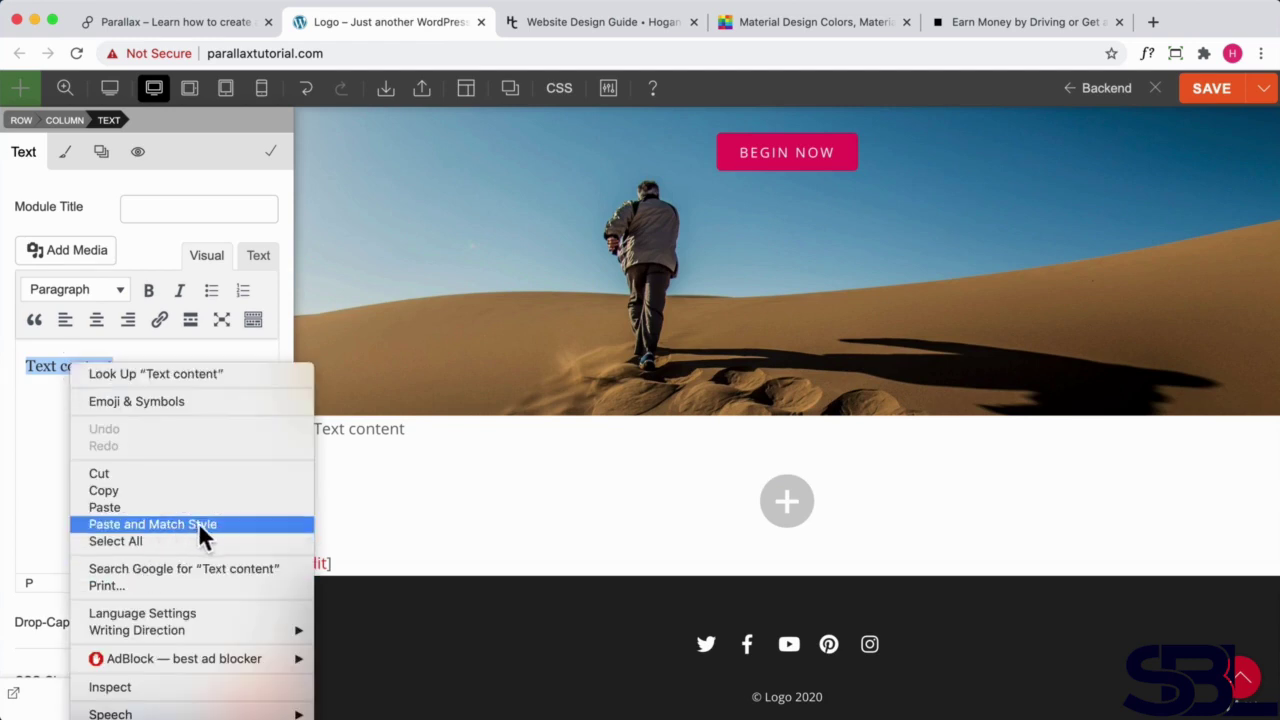
pyautogui.click(181, 523)
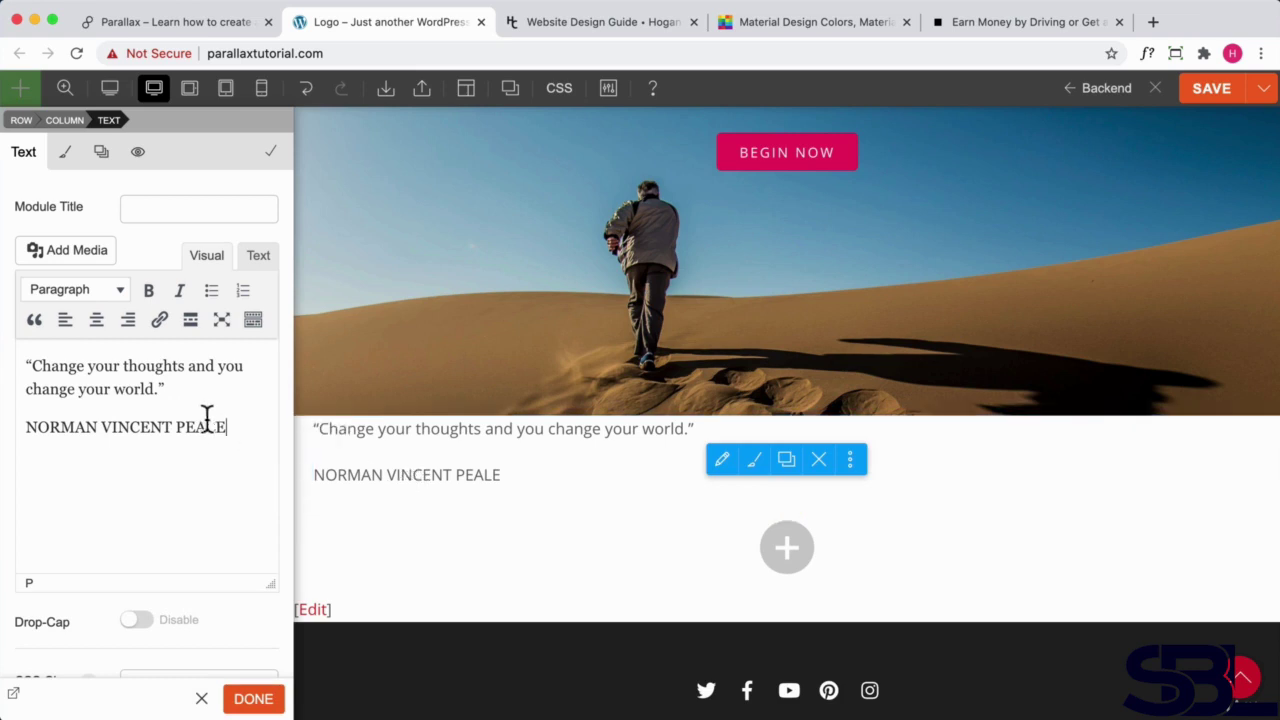
pyautogui.click(254, 322)
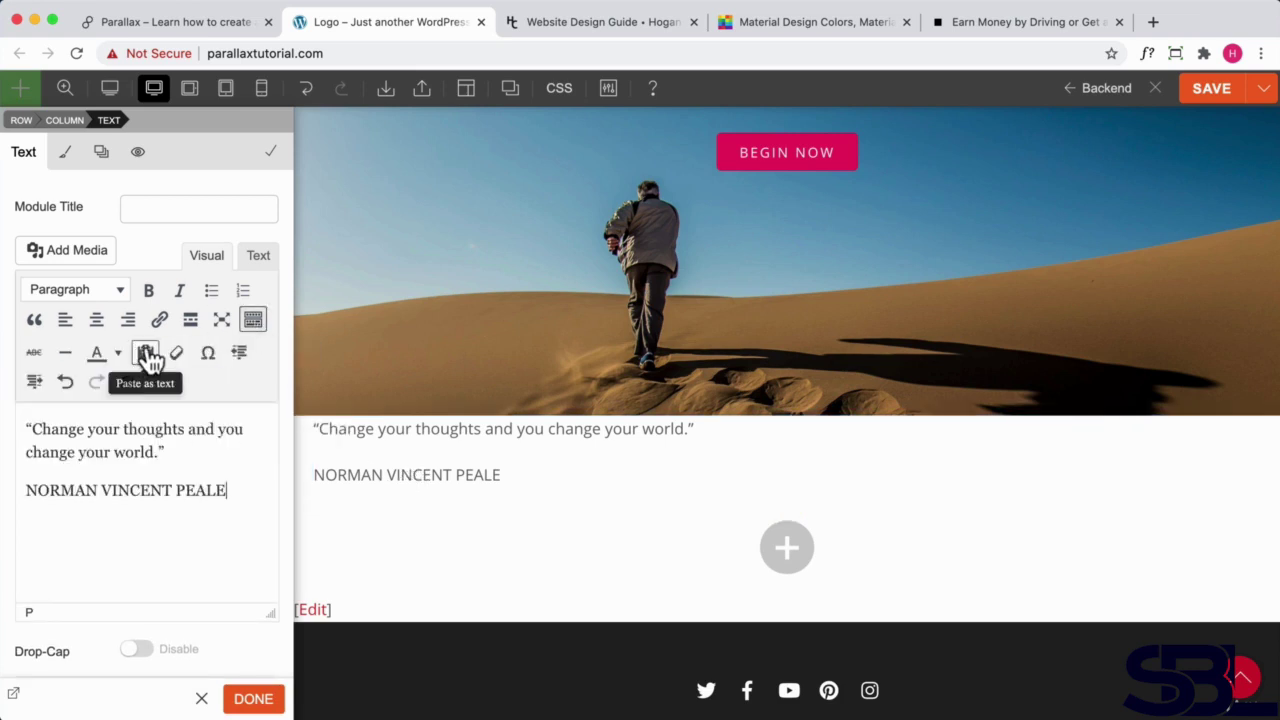
pyautogui.moveTo(257, 492); pyautogui.dragTo(40, 432)
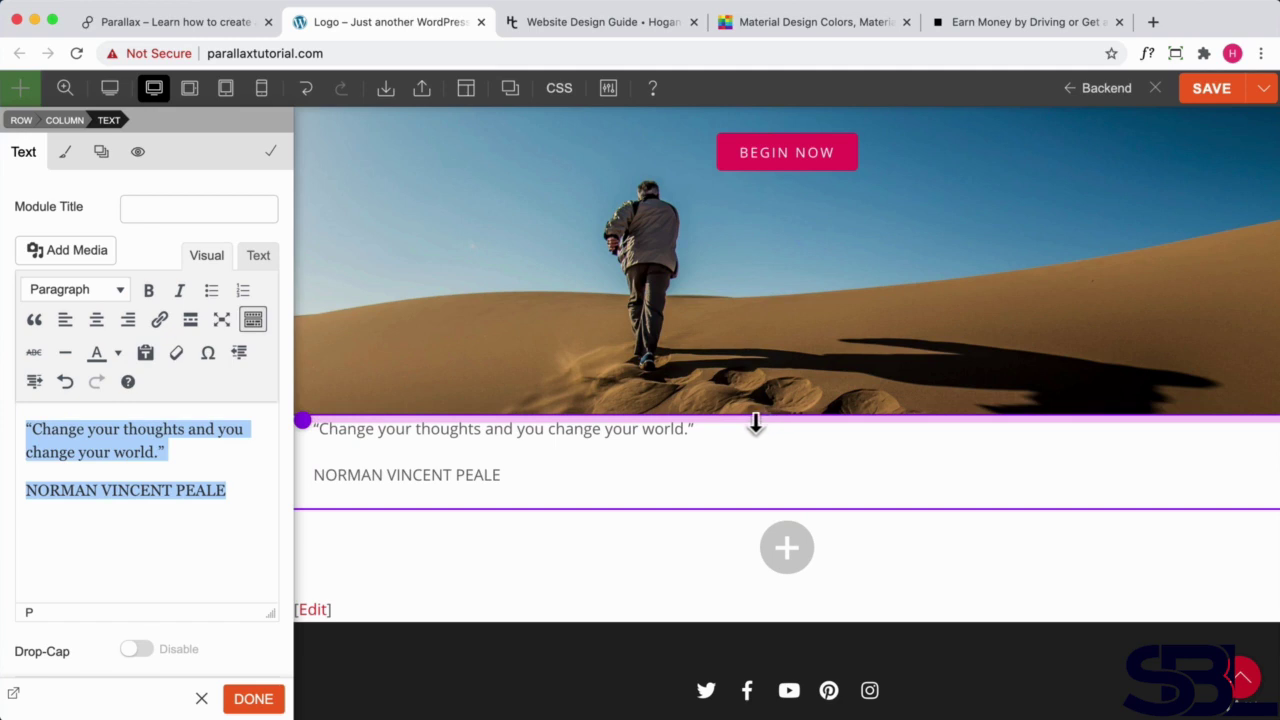
# Increase the quote row's top and bottom padding by equal amounts directly on the page.
pyautogui.moveTo(751, 424); pyautogui.dragTo(757, 490)
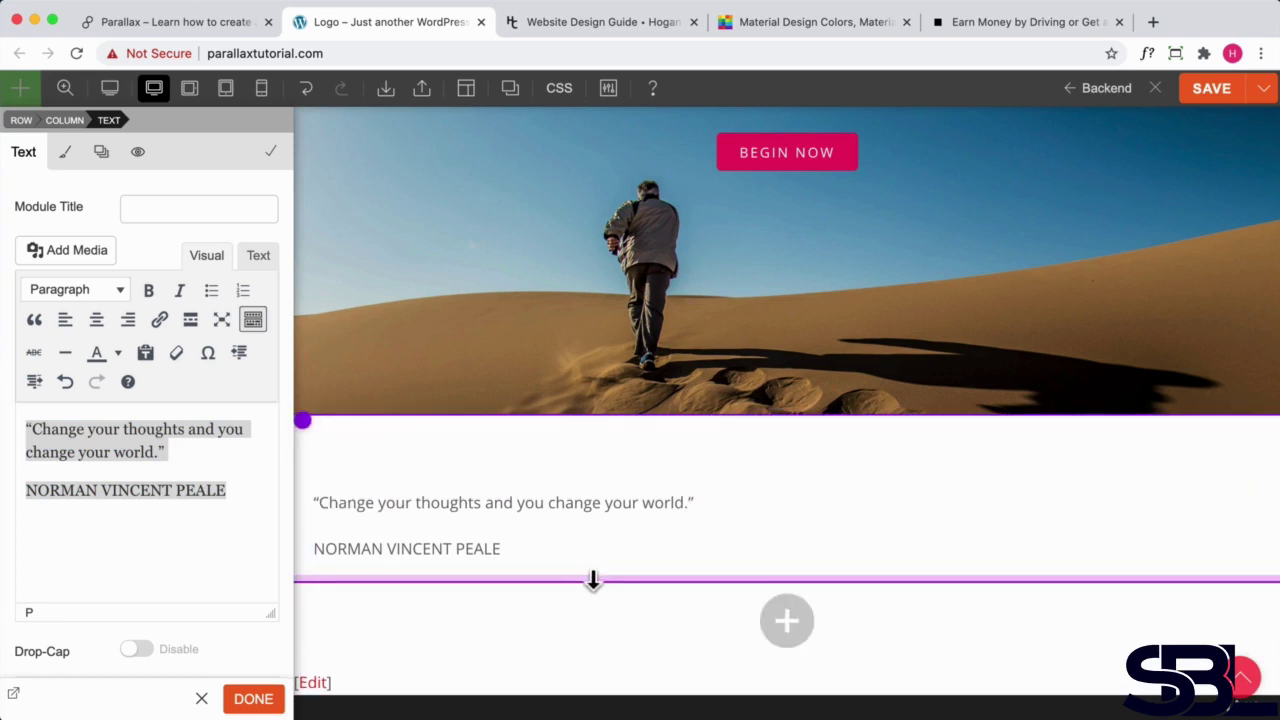
pyautogui.moveTo(594, 580); pyautogui.dragTo(594, 719)
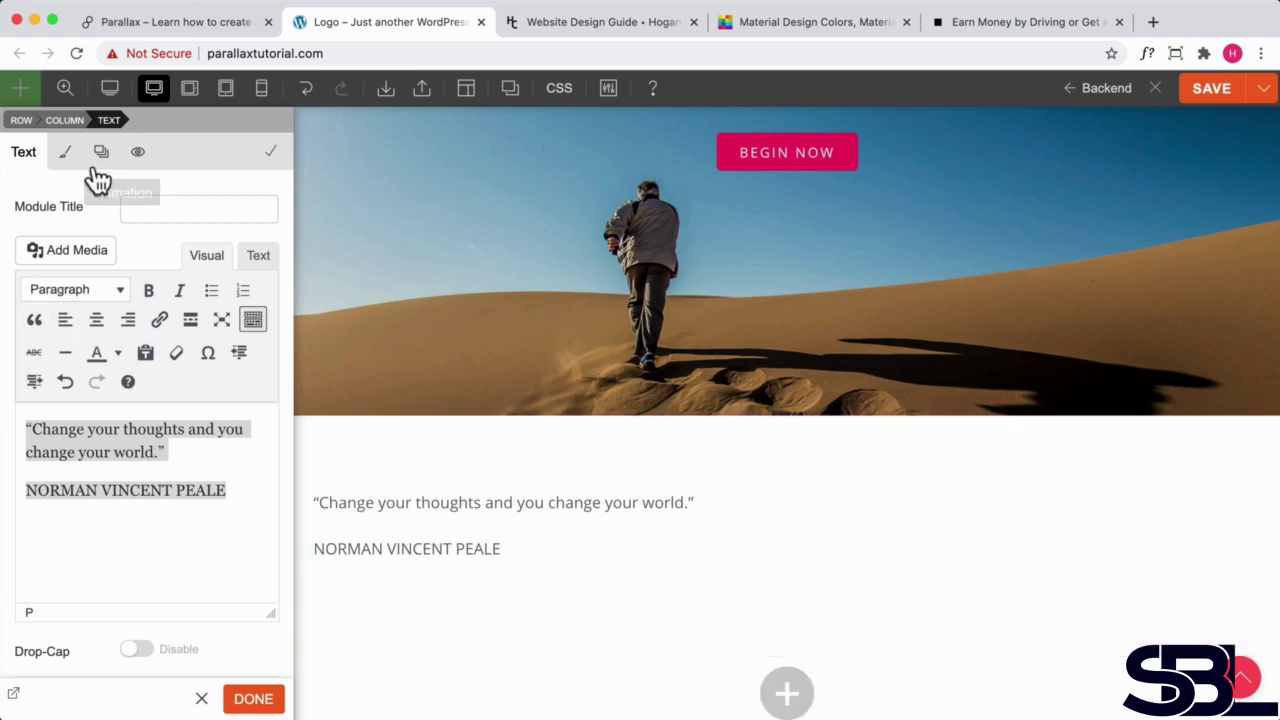
# Center-align the quote module's text and set its general font size to 22 px.
pyautogui.click(62, 154)
pyautogui.click(104, 350)
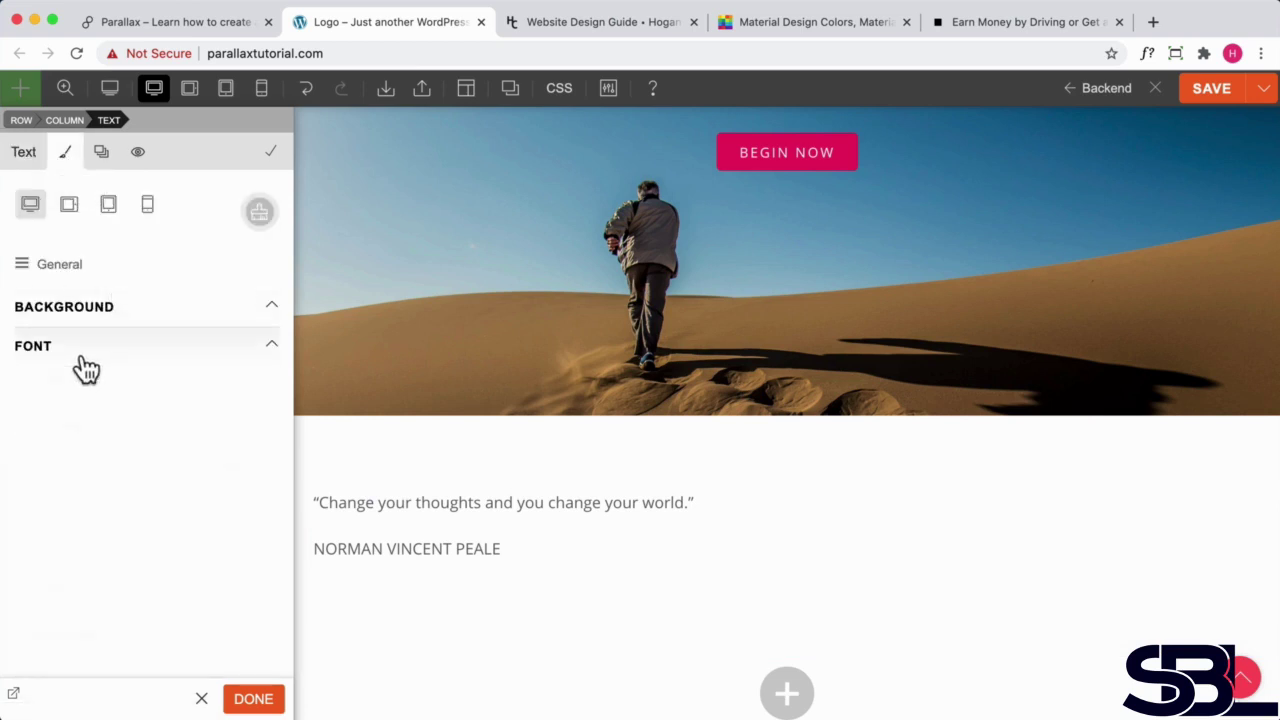
pyautogui.scroll(-1, 151, 500)
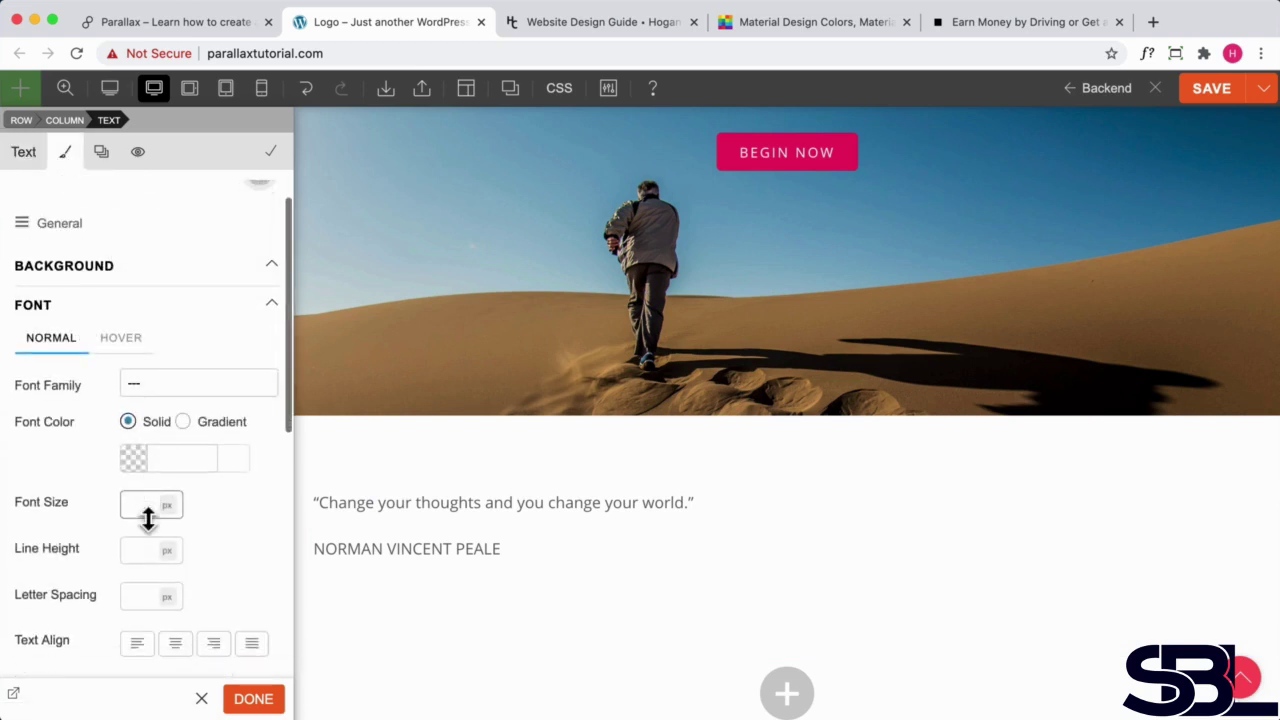
pyautogui.click(174, 641)
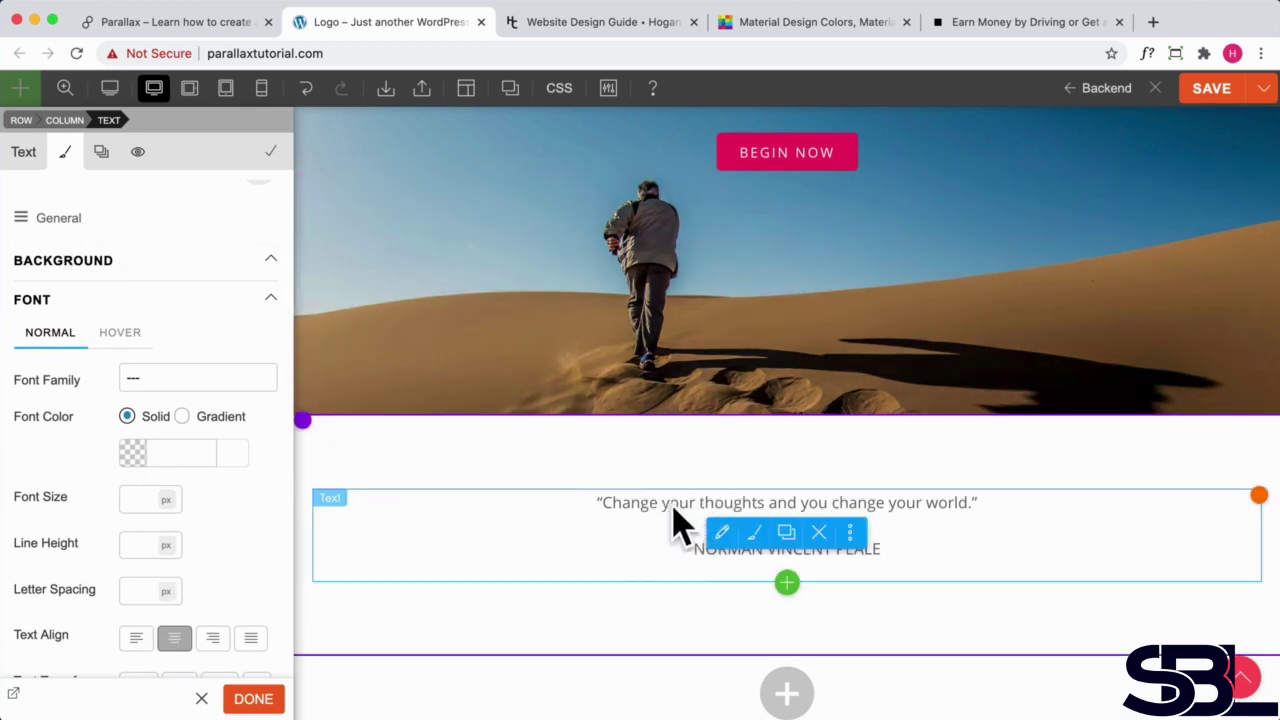
pyautogui.click(140, 500)
pyautogui.write('2')
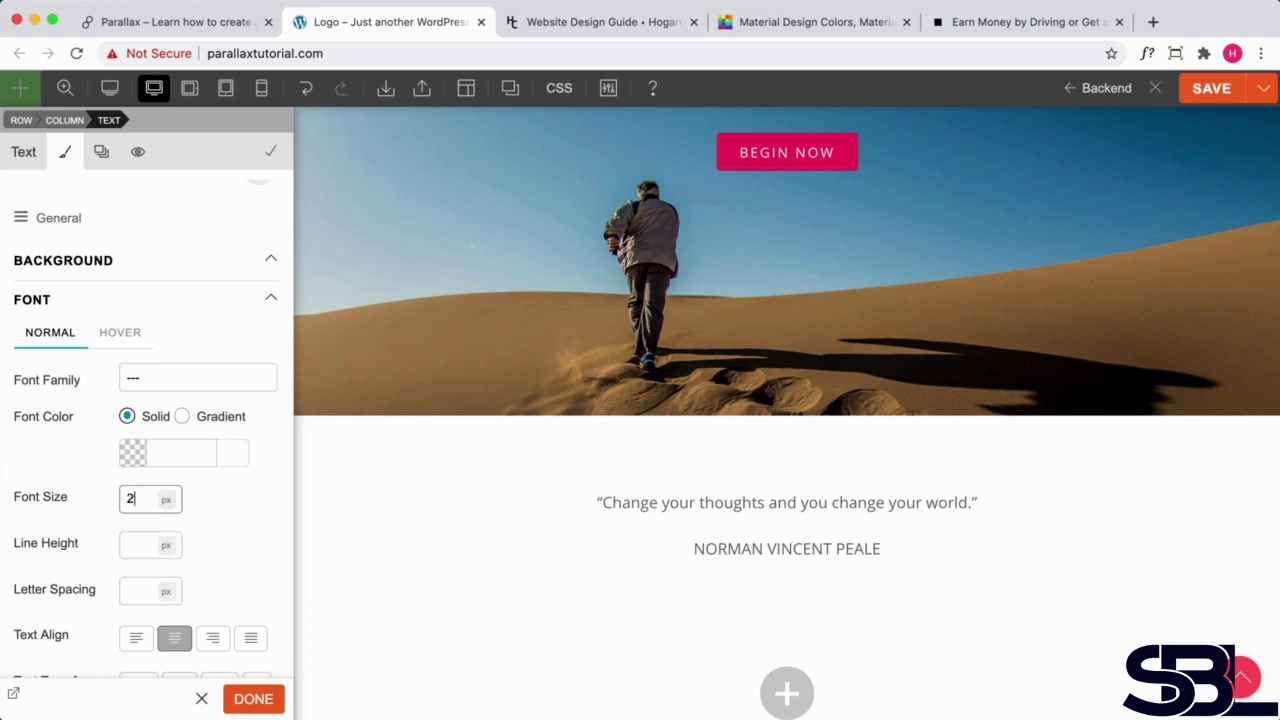
pyautogui.write('2')
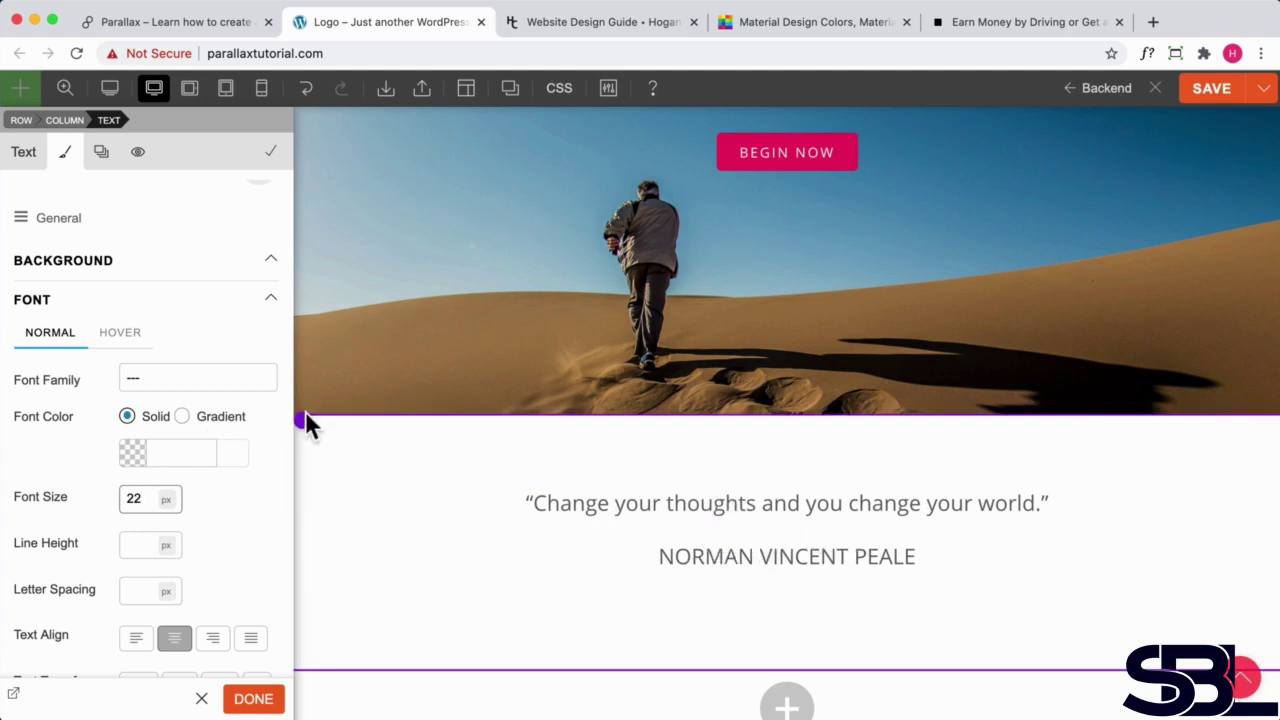
# Format the author's name under the quote as Heading 6, using the demo page's author line as reference.
pyautogui.click(22, 158)
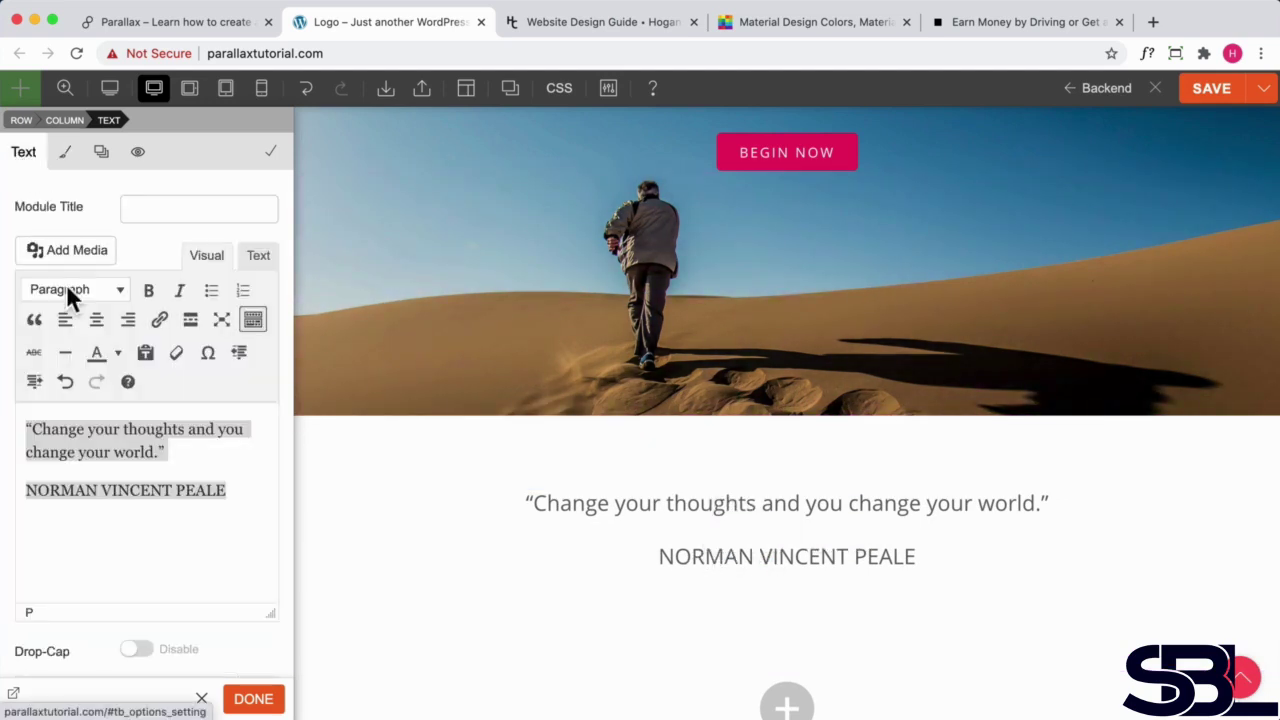
pyautogui.moveTo(251, 490); pyautogui.dragTo(30, 487)
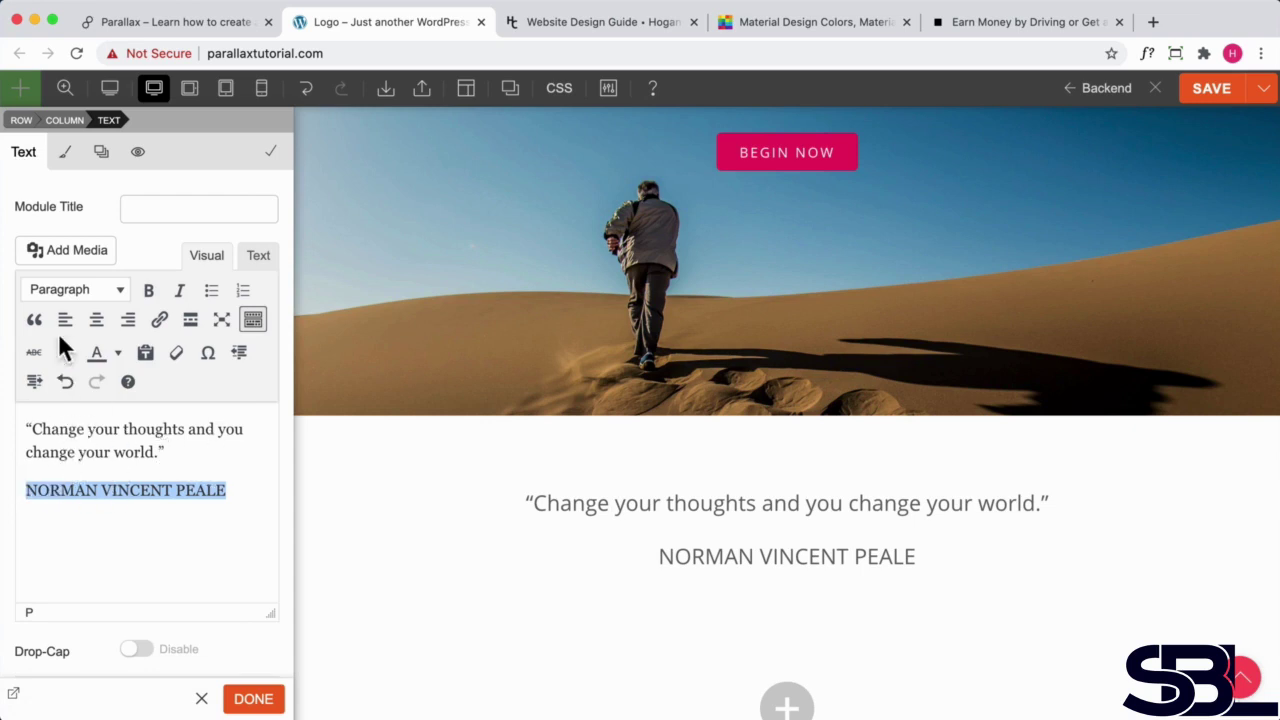
pyautogui.click(209, 24)
pyautogui.click(618, 336)
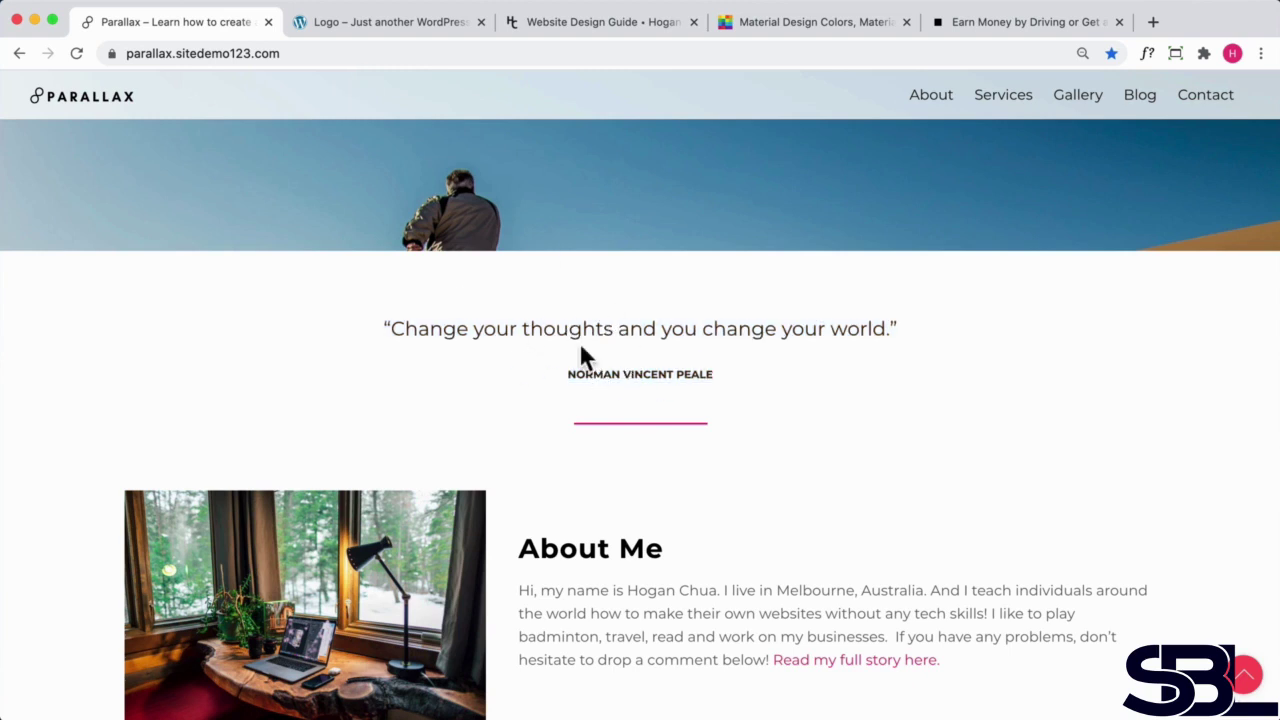
pyautogui.click(322, 27)
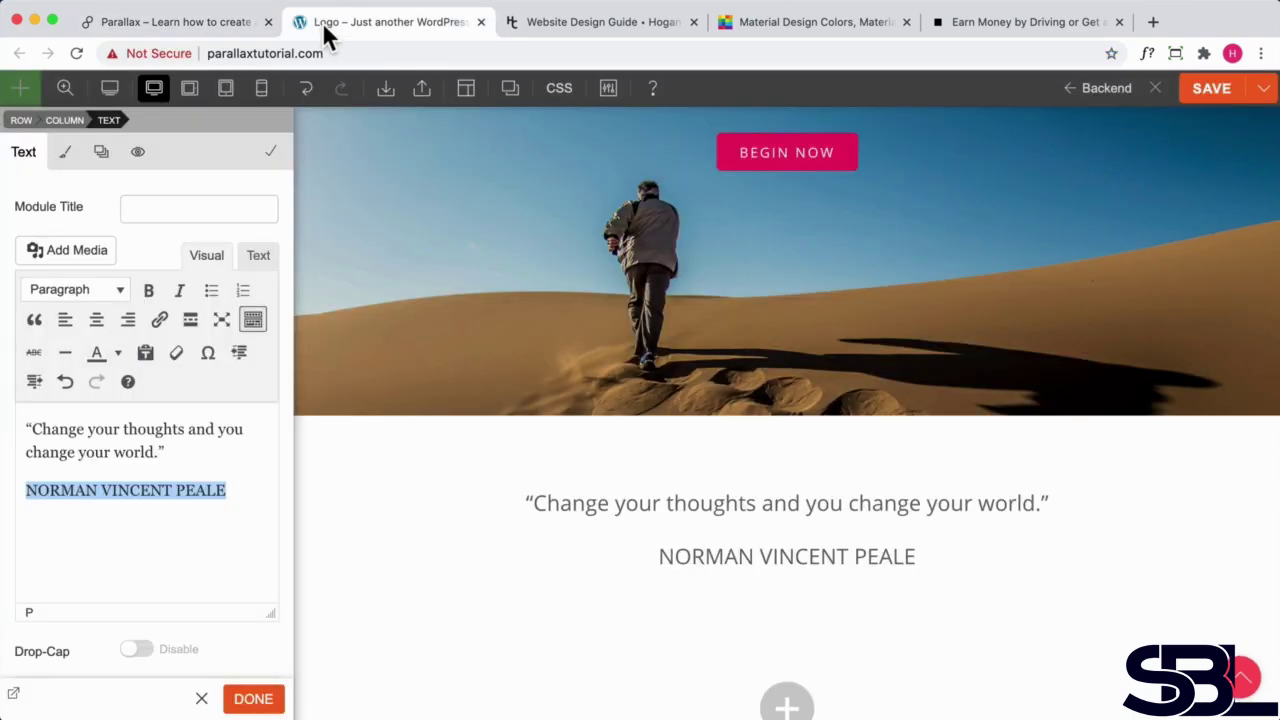
pyautogui.click(91, 292)
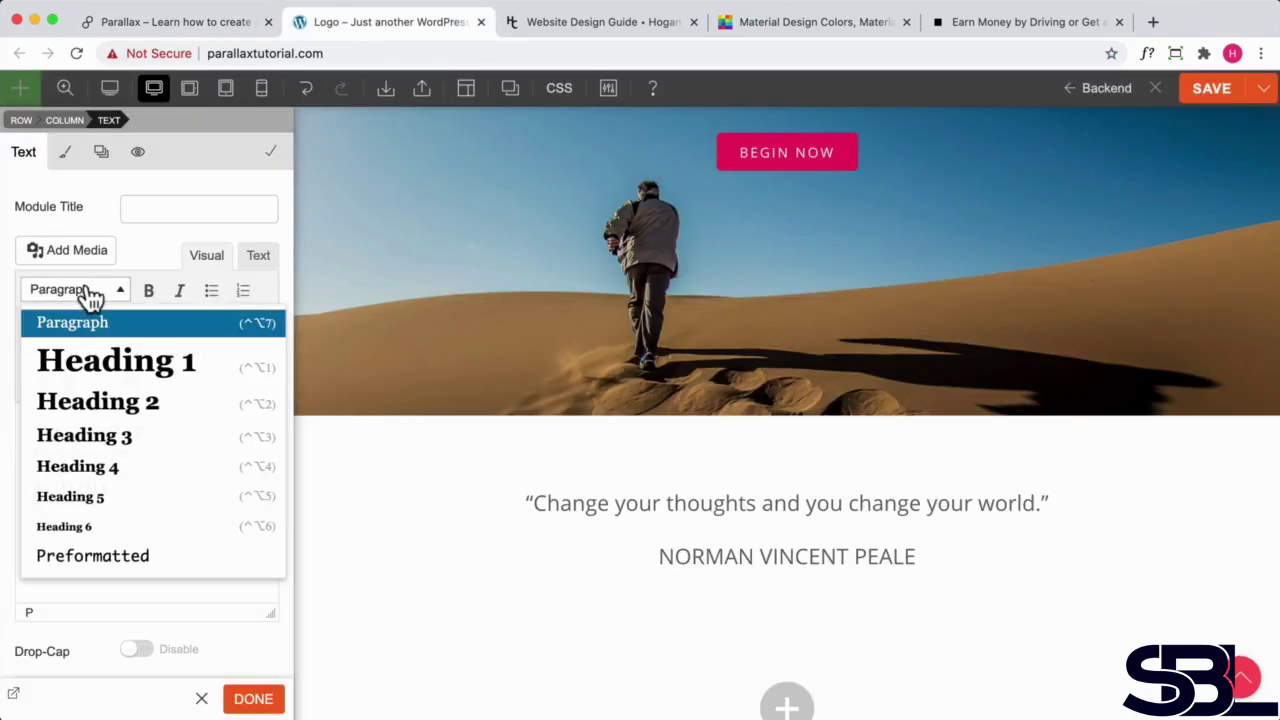
pyautogui.click(57, 530)
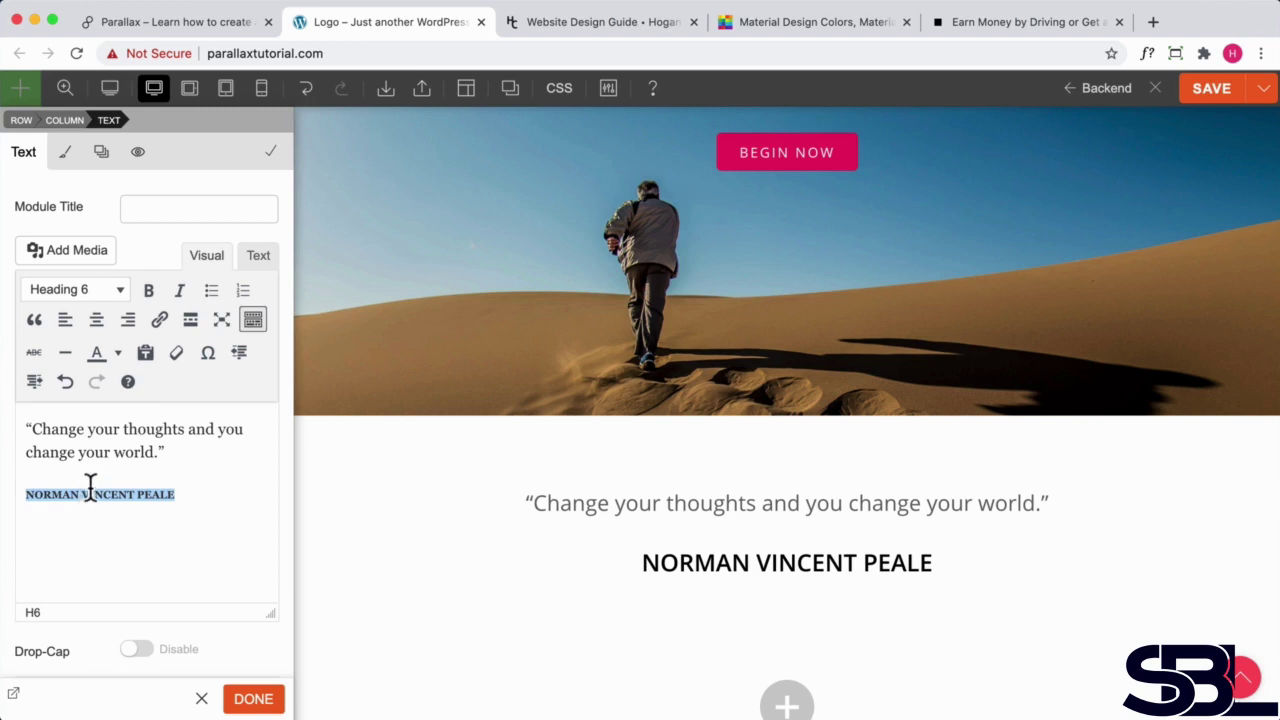
# Set the Text module's Heading 6 font size to 12 px in its heading styling.
pyautogui.click(64, 153)
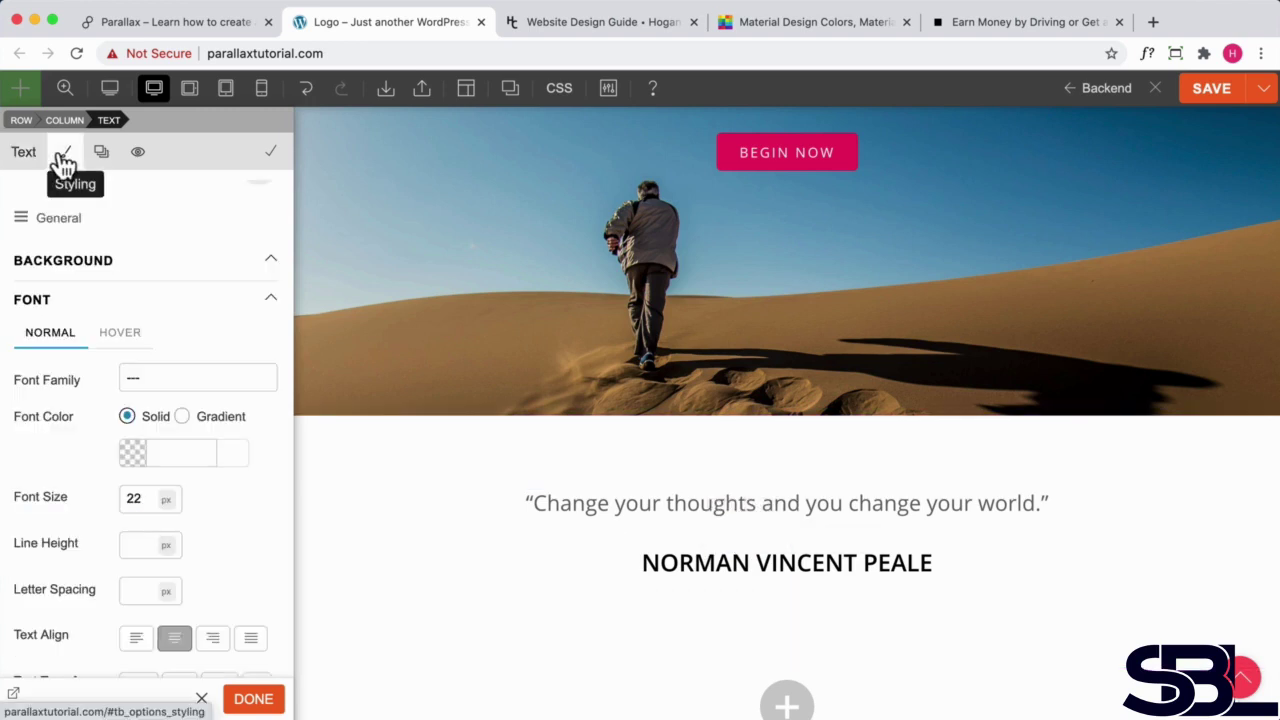
pyautogui.click(24, 229)
pyautogui.click(37, 294)
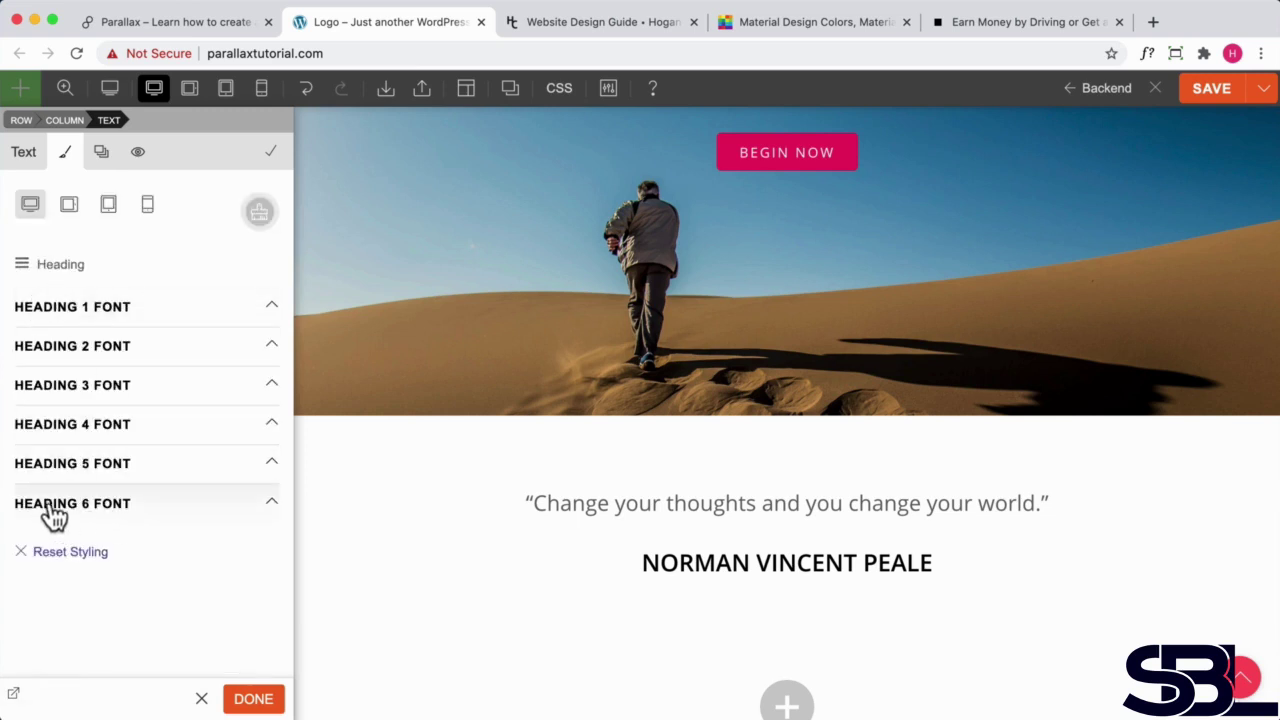
pyautogui.click(100, 510)
pyautogui.scroll(-4, 177, 509)
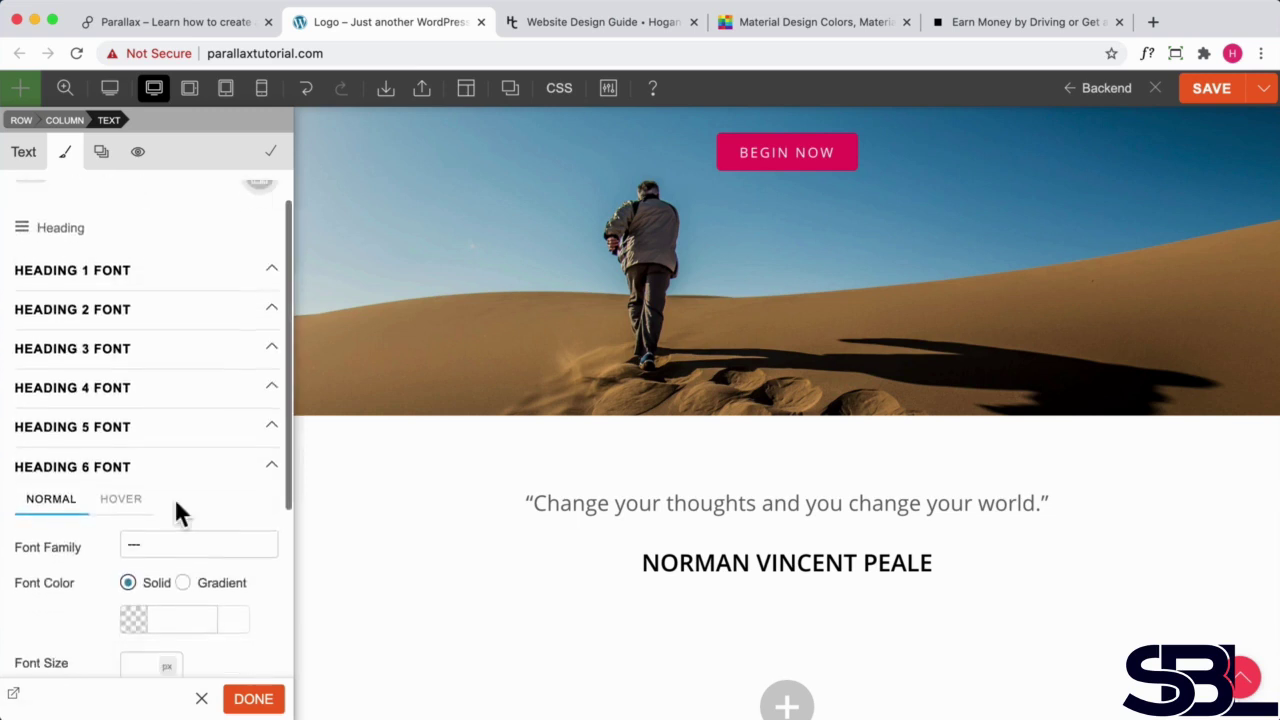
pyautogui.moveTo(664, 541)
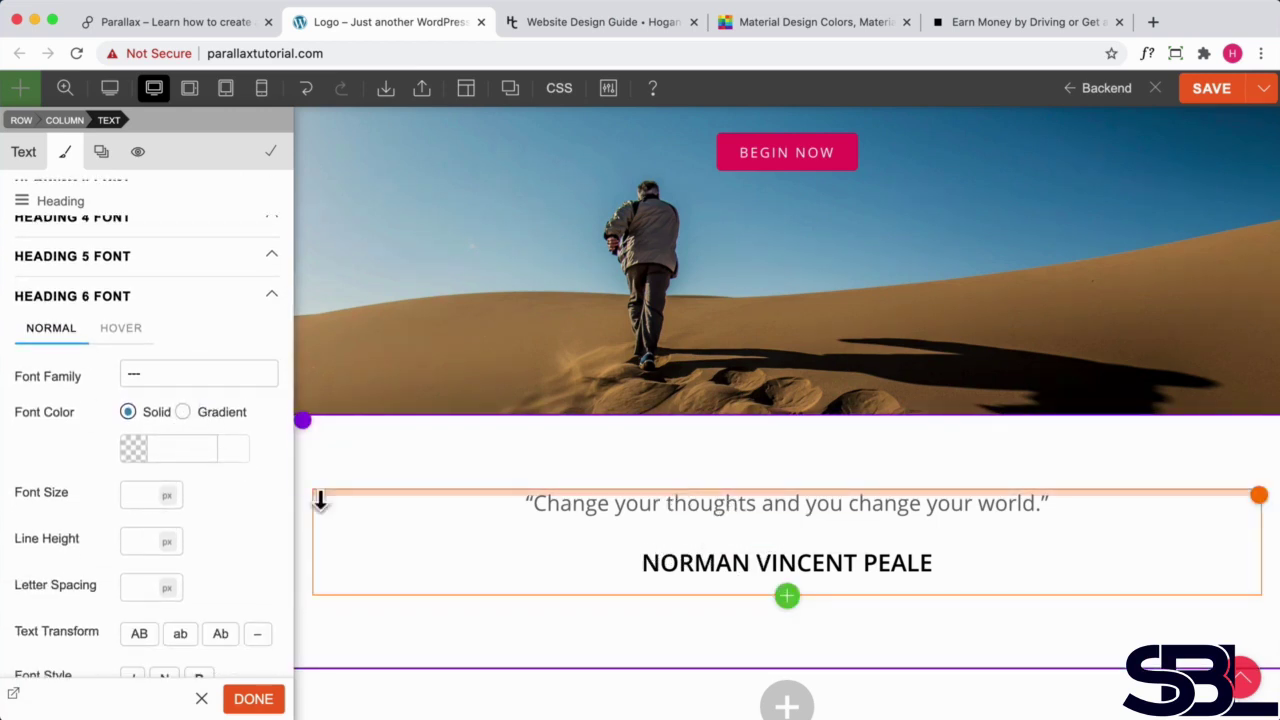
pyautogui.click(145, 497)
pyautogui.write('12')
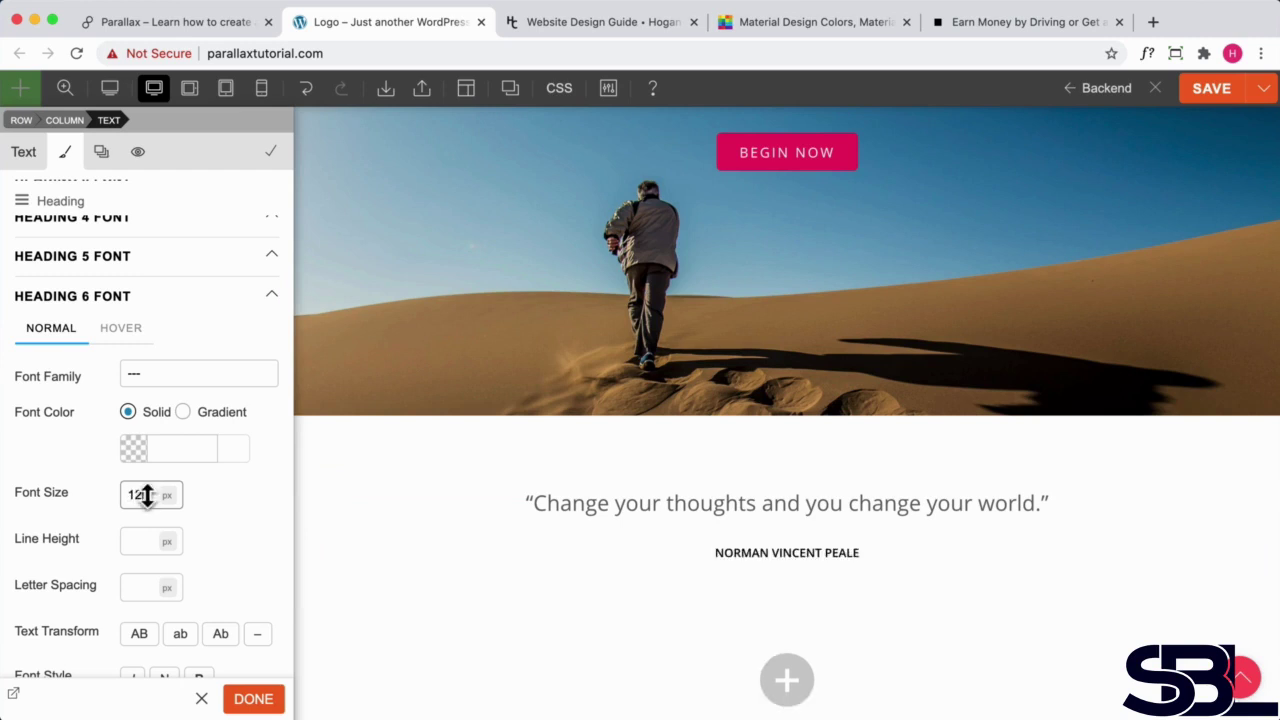
# Set the Heading 6 letter spacing to 1 px.
pyautogui.scroll(-2, 184, 534)
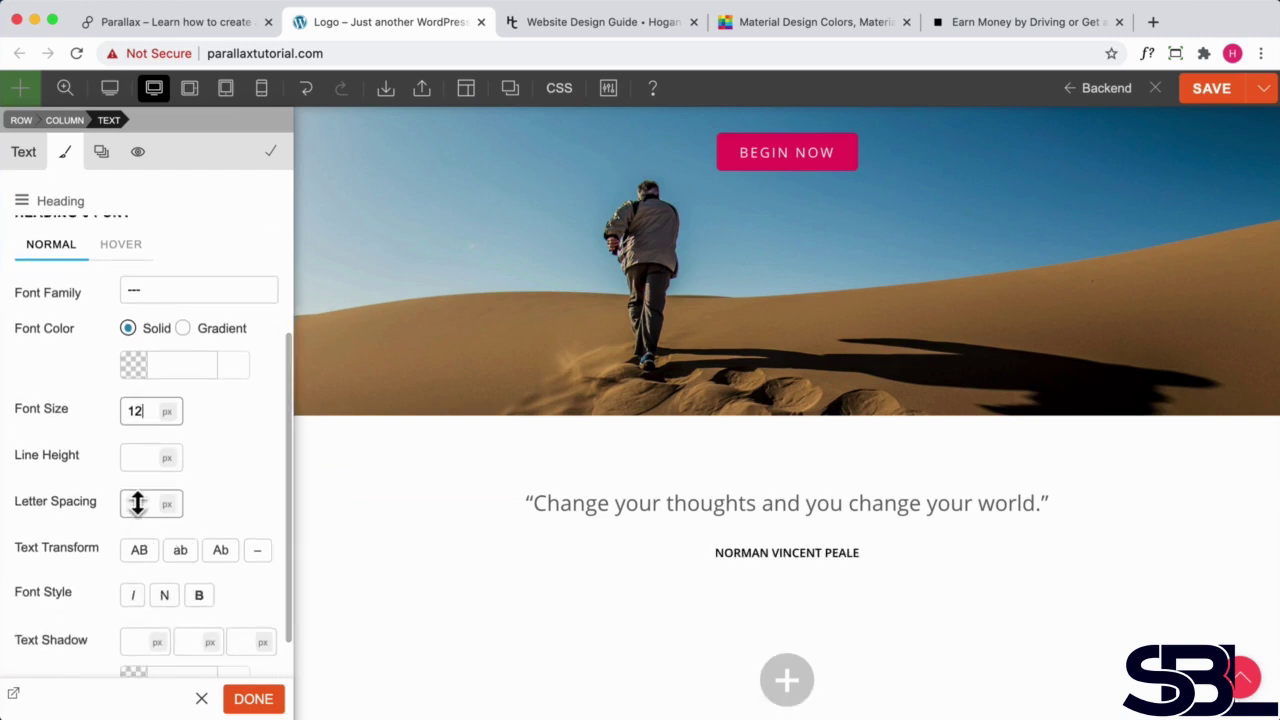
pyautogui.click(139, 503)
pyautogui.write('1')
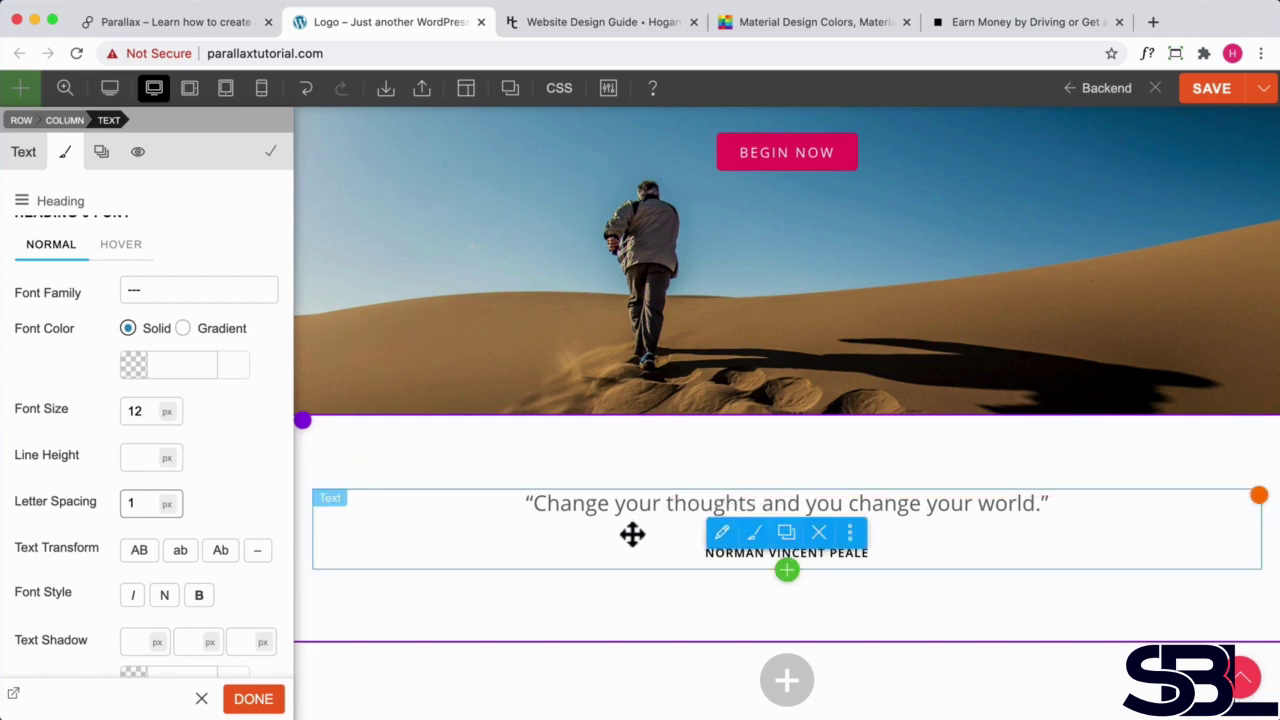
# Switch to the Website Design Guide page and examine its before-and-after heading examples.
pyautogui.click(625, 24)
pyautogui.scroll(2, 668, 362)
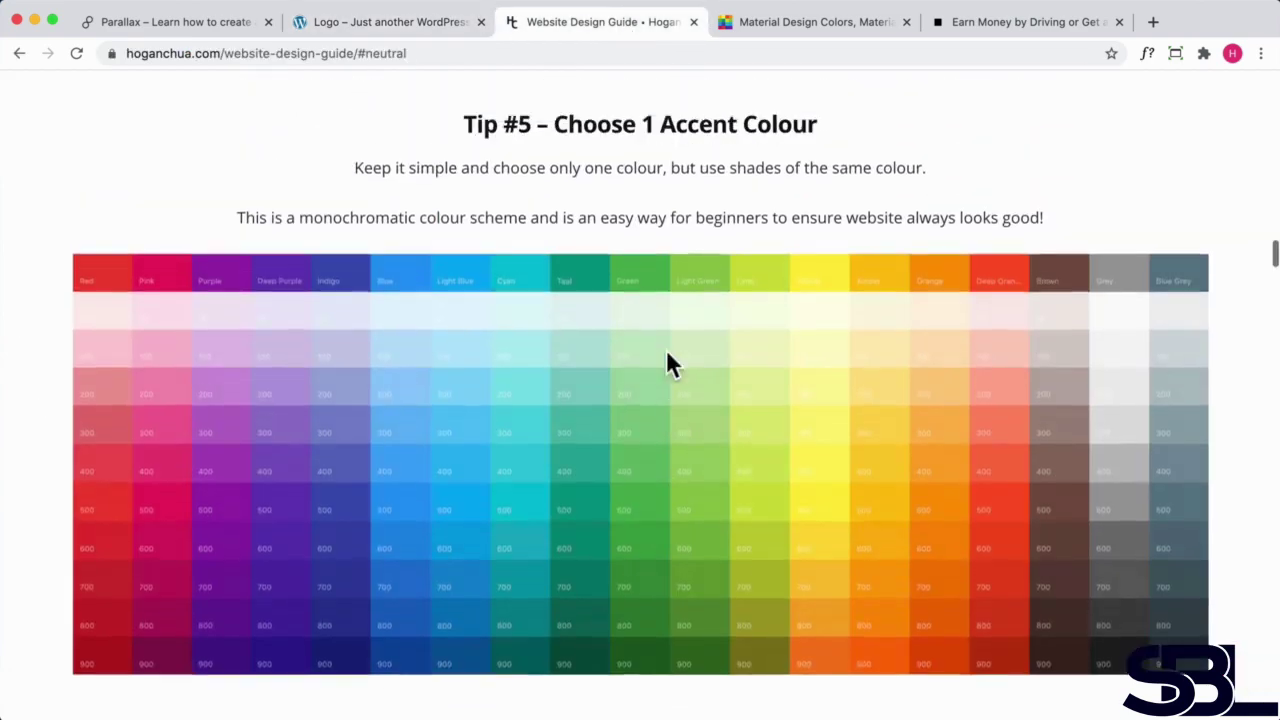
pyautogui.scroll(7, 666, 349)
pyautogui.scroll(-1, 664, 349)
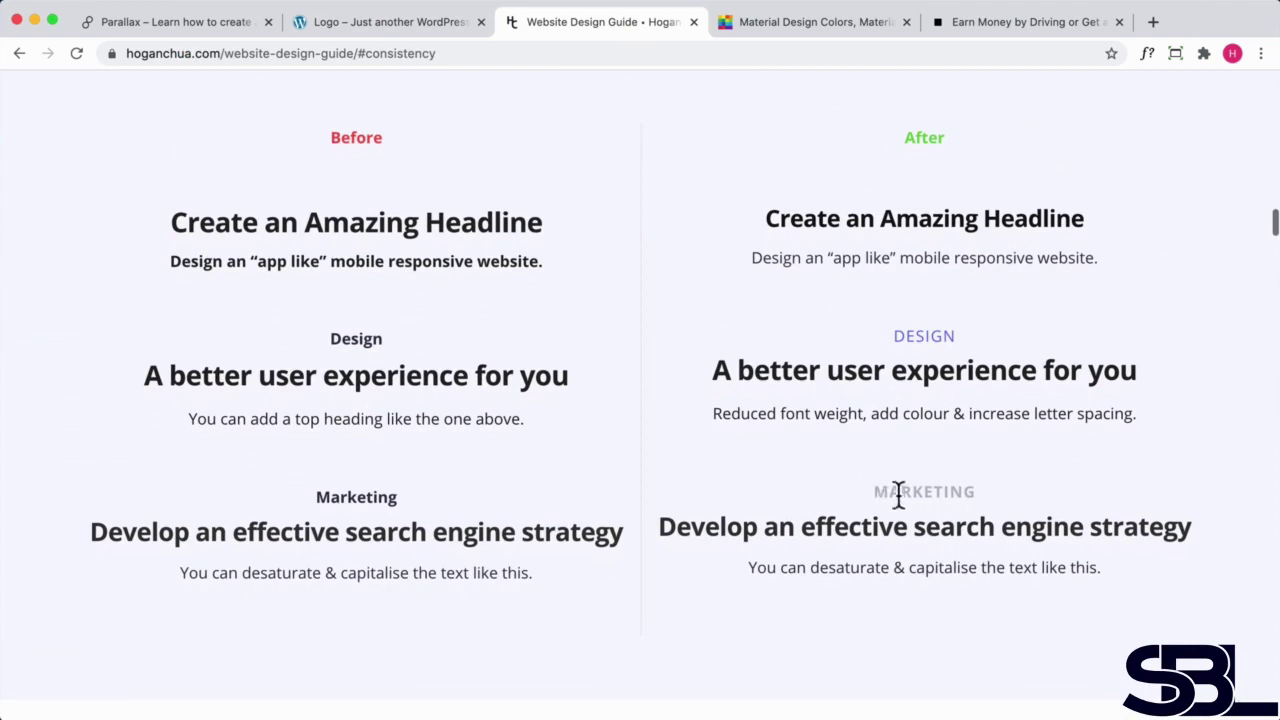
# Compare with the demo page's quote section, and set the quote Text module's general font color to #222222.
pyautogui.click(175, 22)
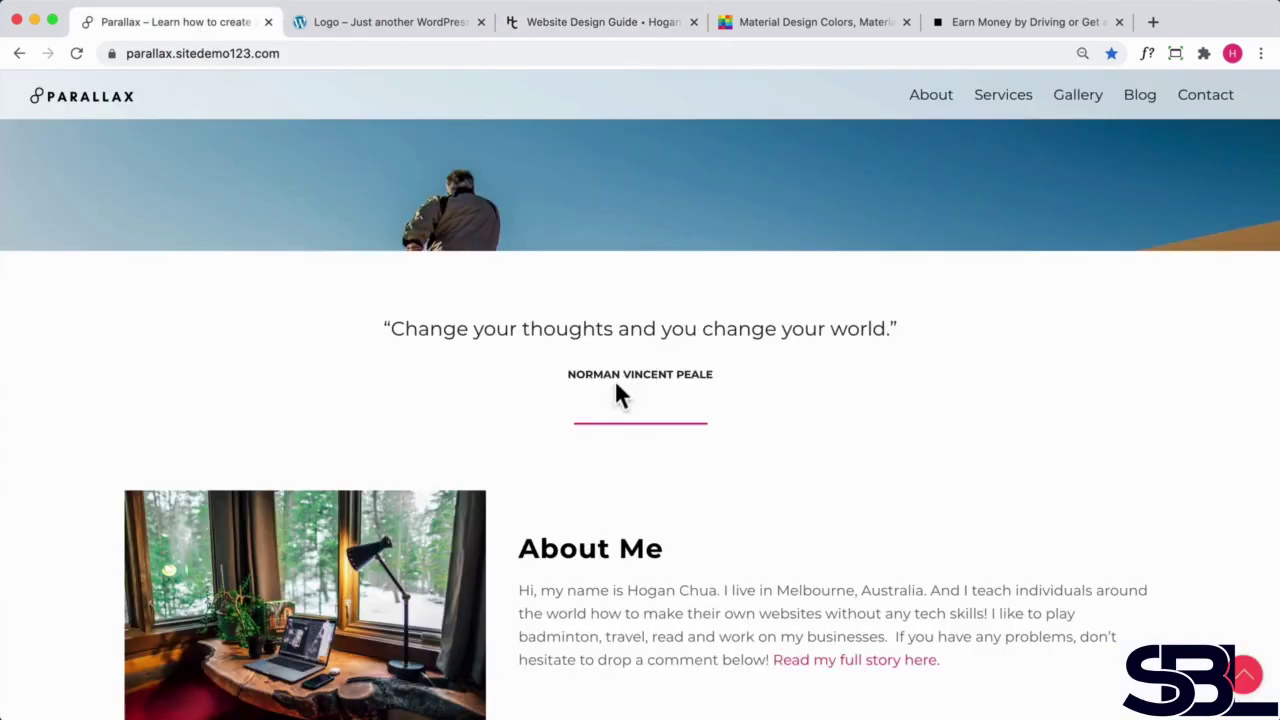
pyautogui.click(370, 26)
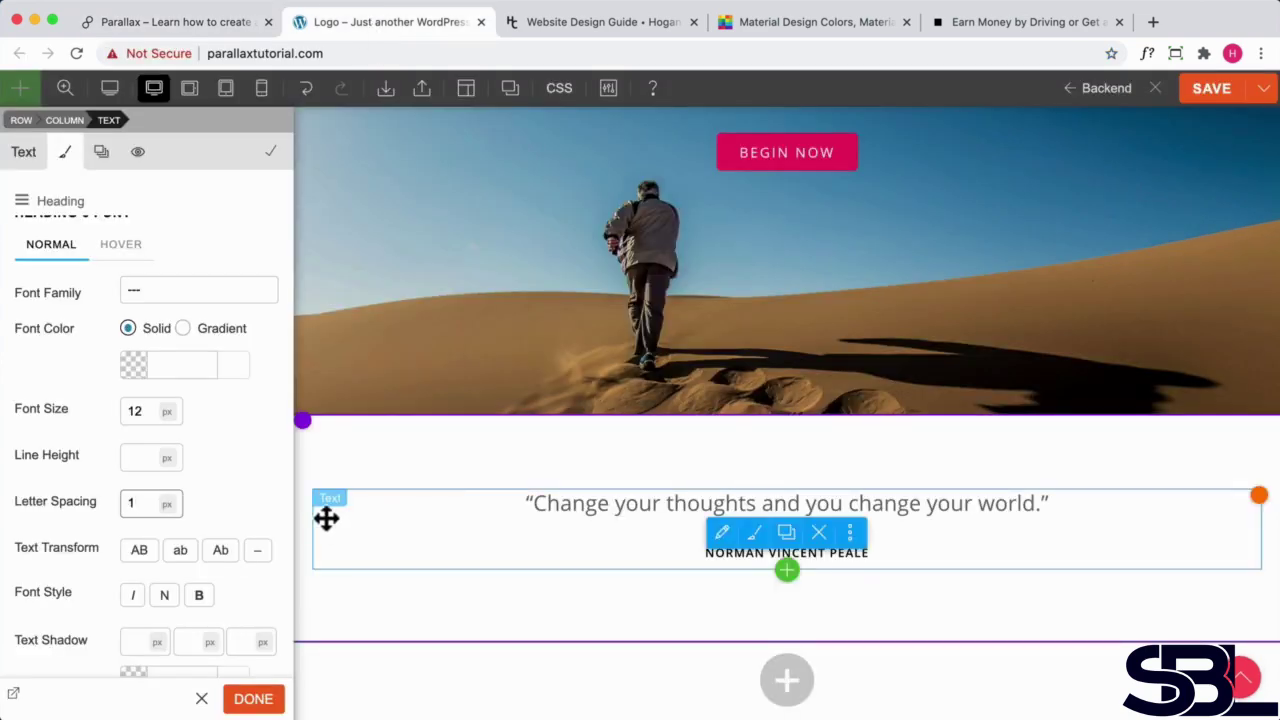
pyautogui.scroll(1, 120, 451)
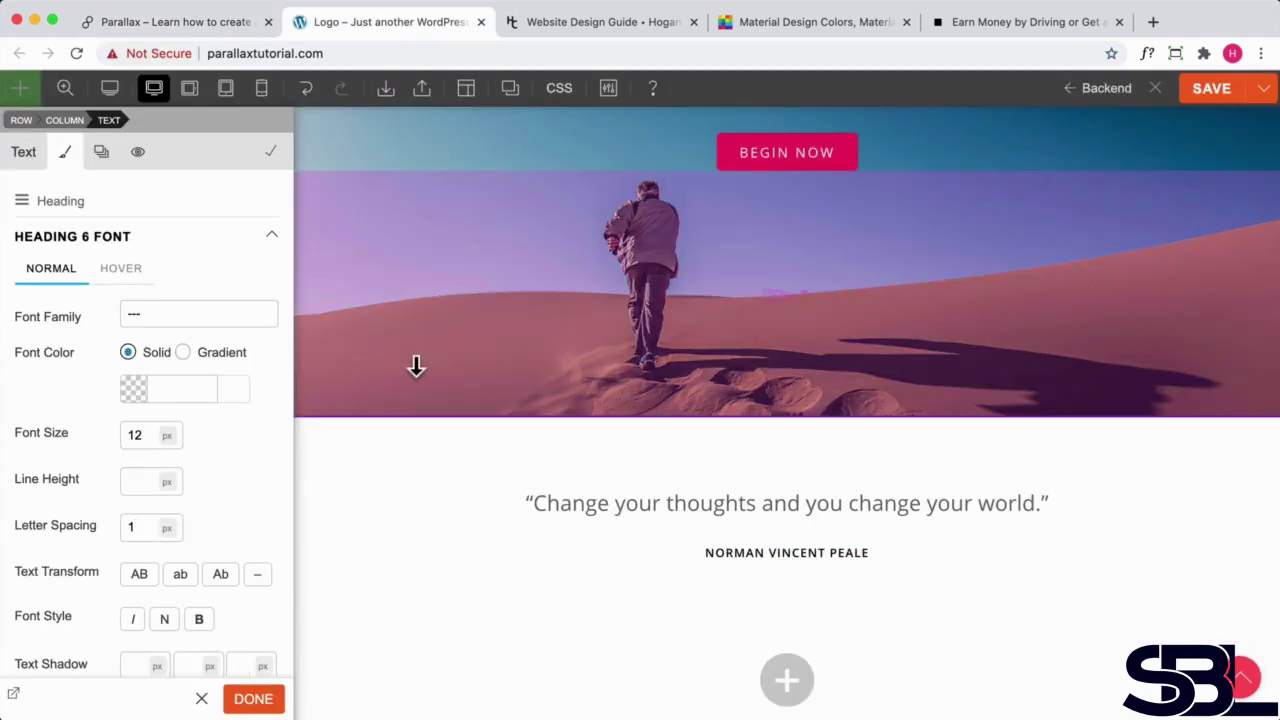
pyautogui.scroll(3, 257, 340)
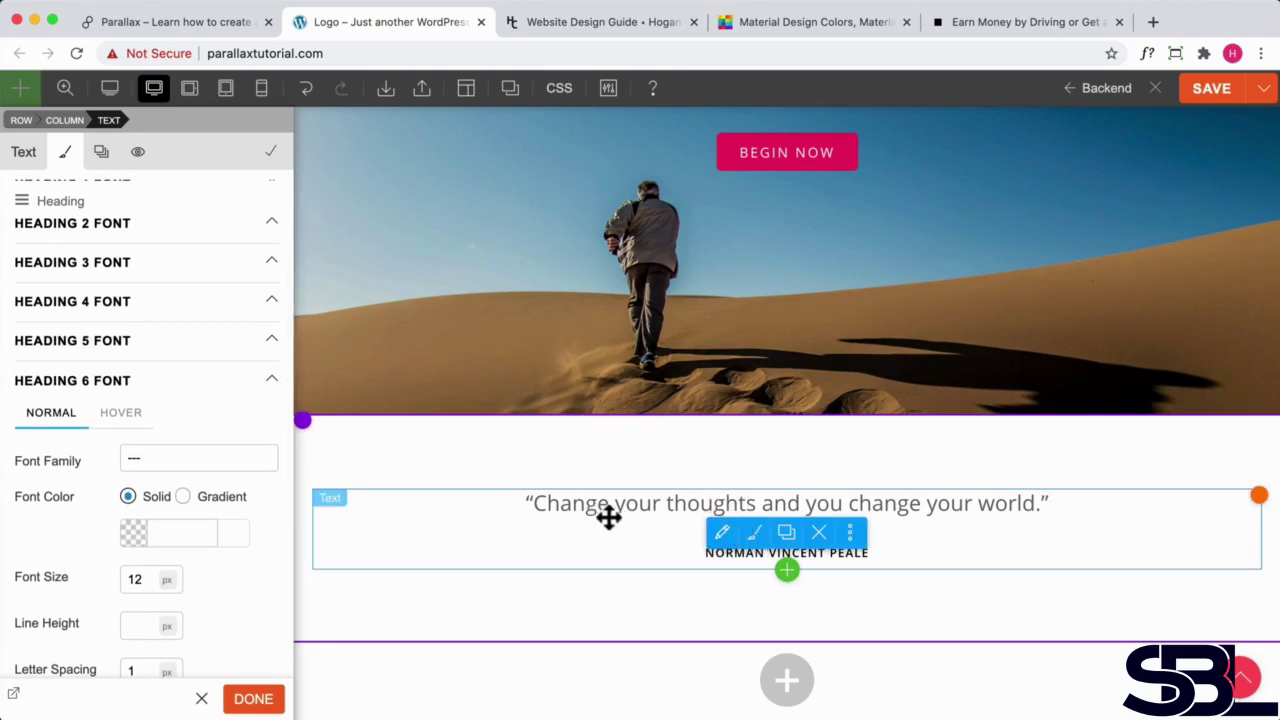
pyautogui.scroll(3, 134, 249)
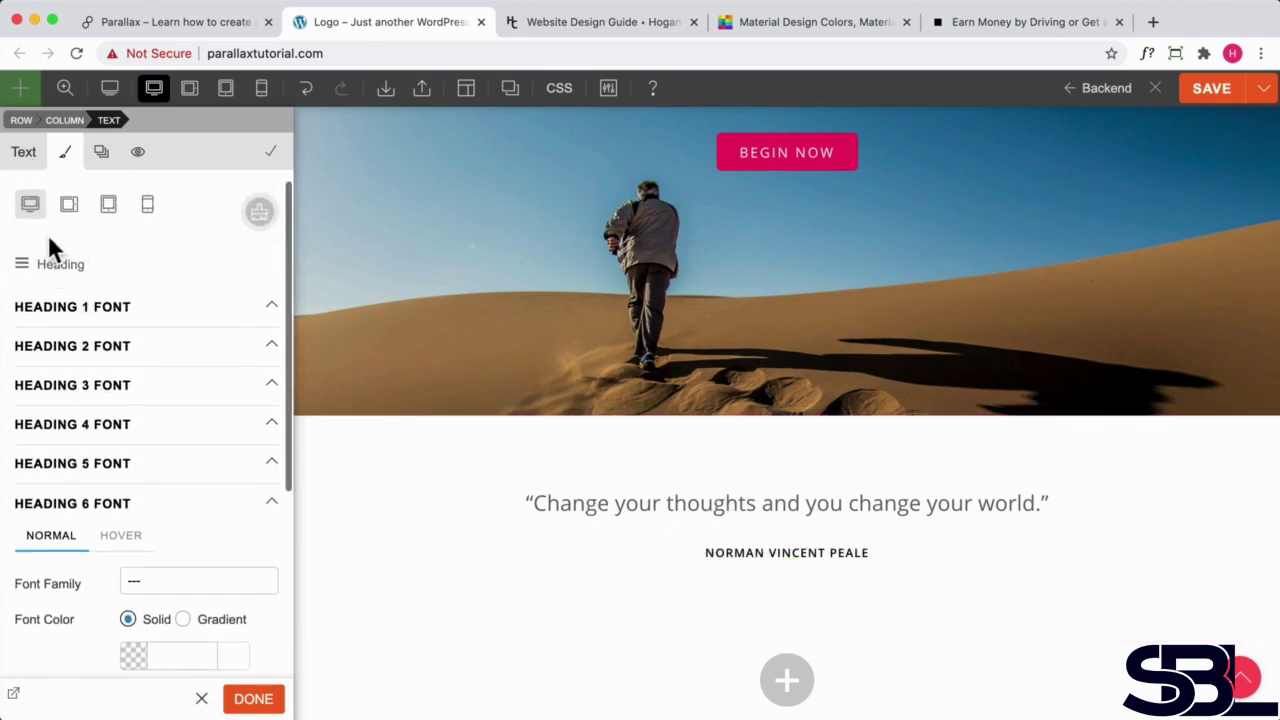
pyautogui.click(22, 264)
pyautogui.click(50, 288)
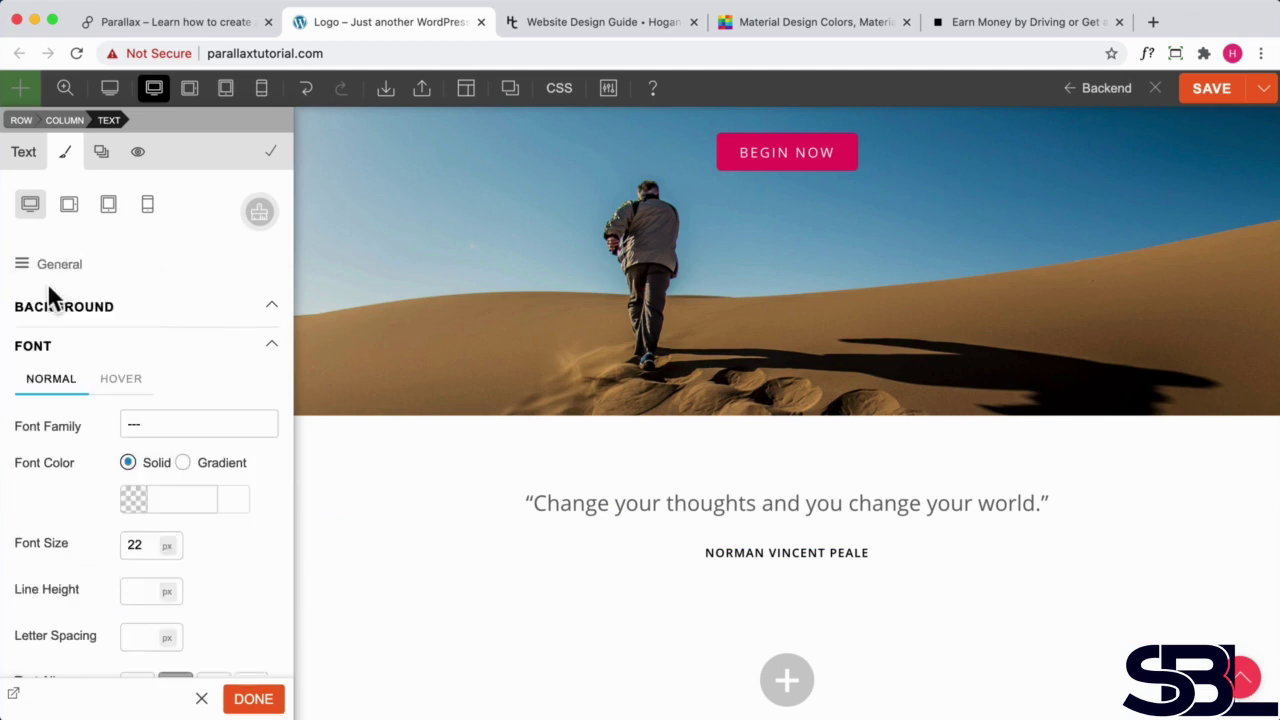
pyautogui.scroll(-2, 100, 400)
pyautogui.click(165, 428)
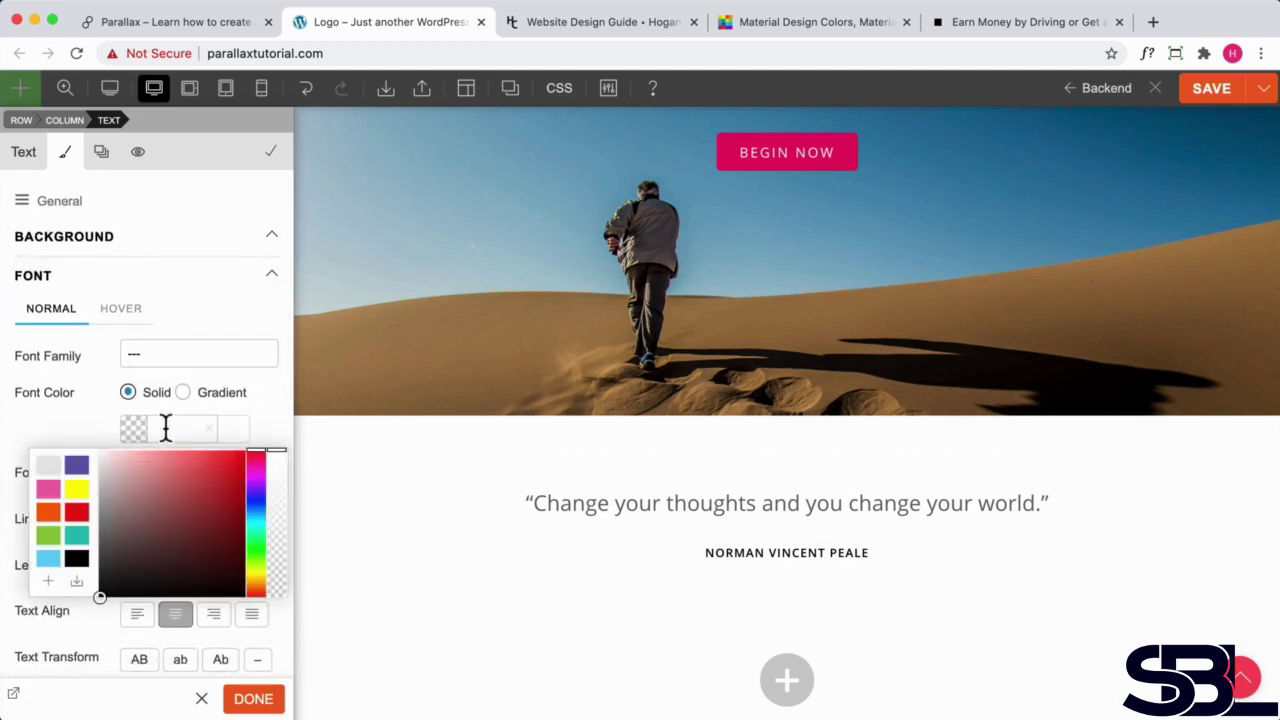
pyautogui.write('222')
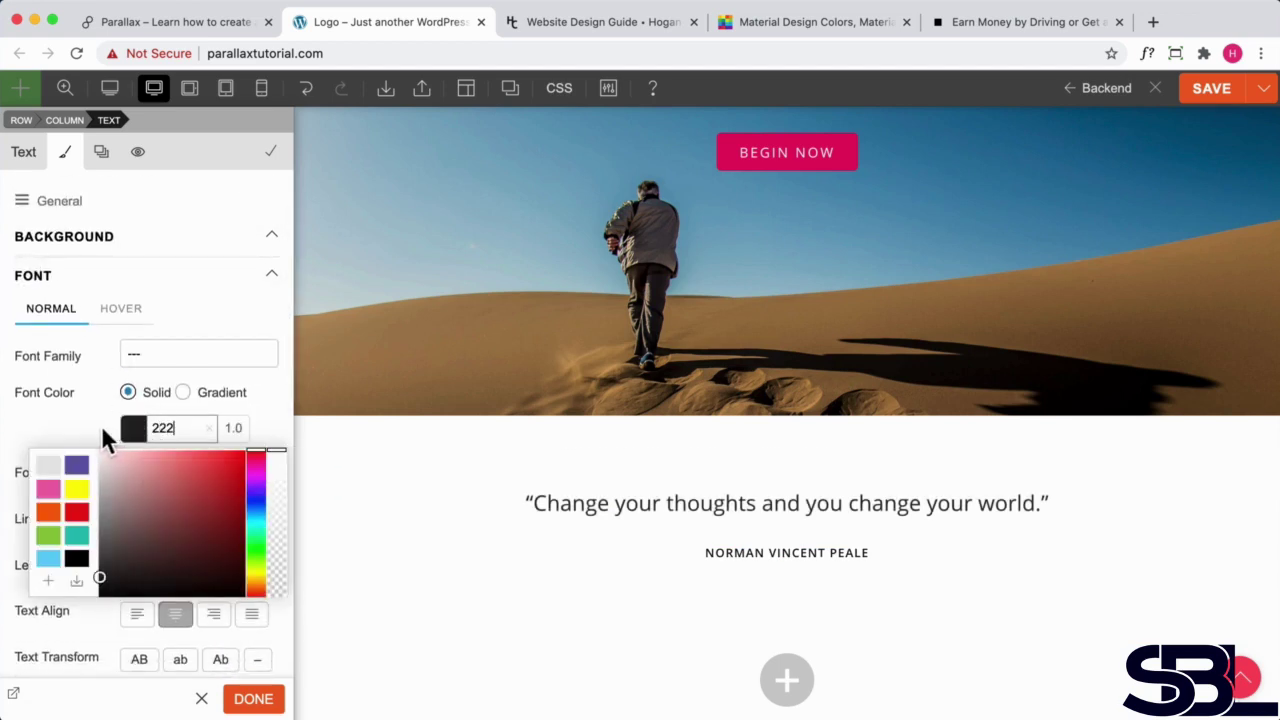
pyautogui.click(48, 436)
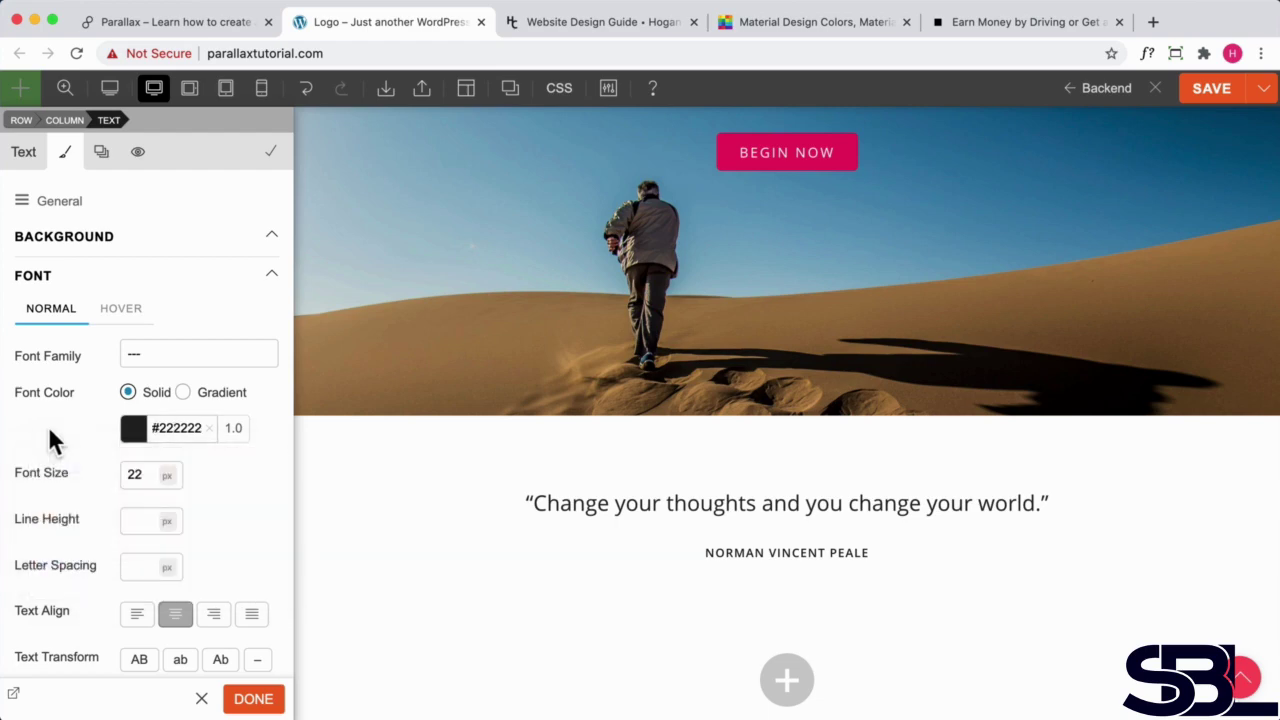
# Compare the quote with the demo page, set its letter spacing to 1 px, and finish editing the Text module.
pyautogui.scroll(-2, 743, 473)
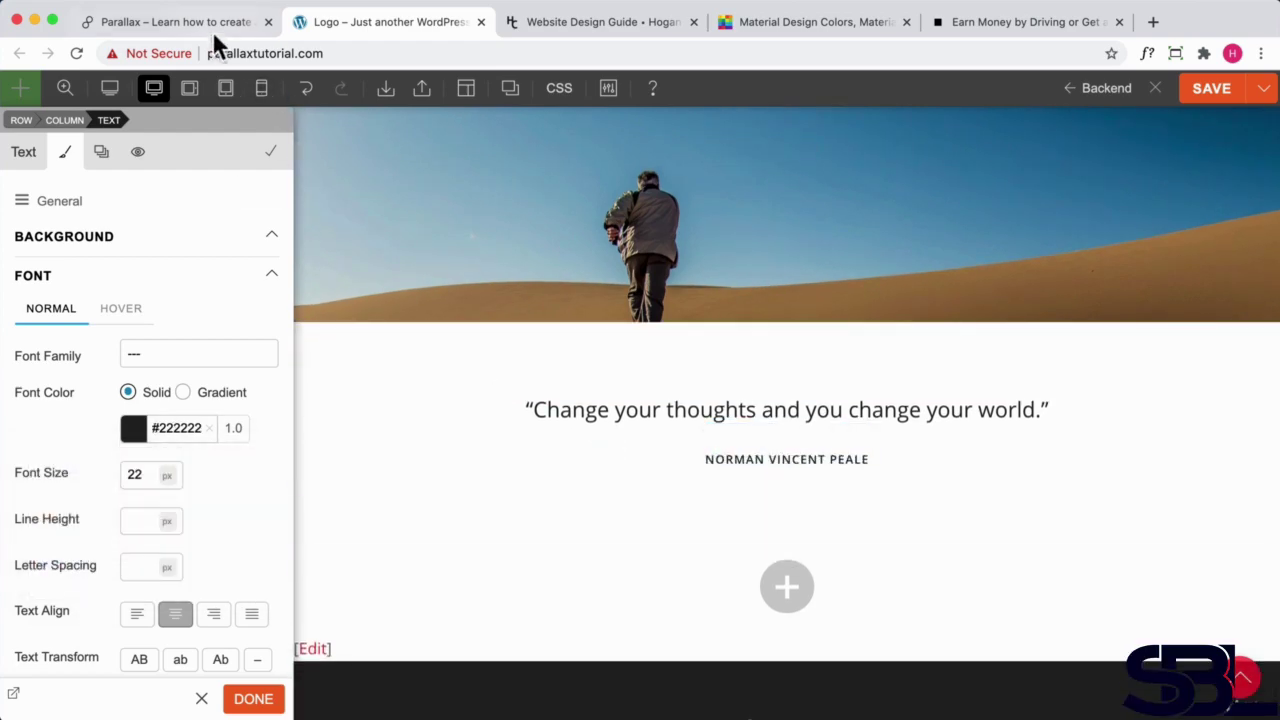
pyautogui.click(218, 28)
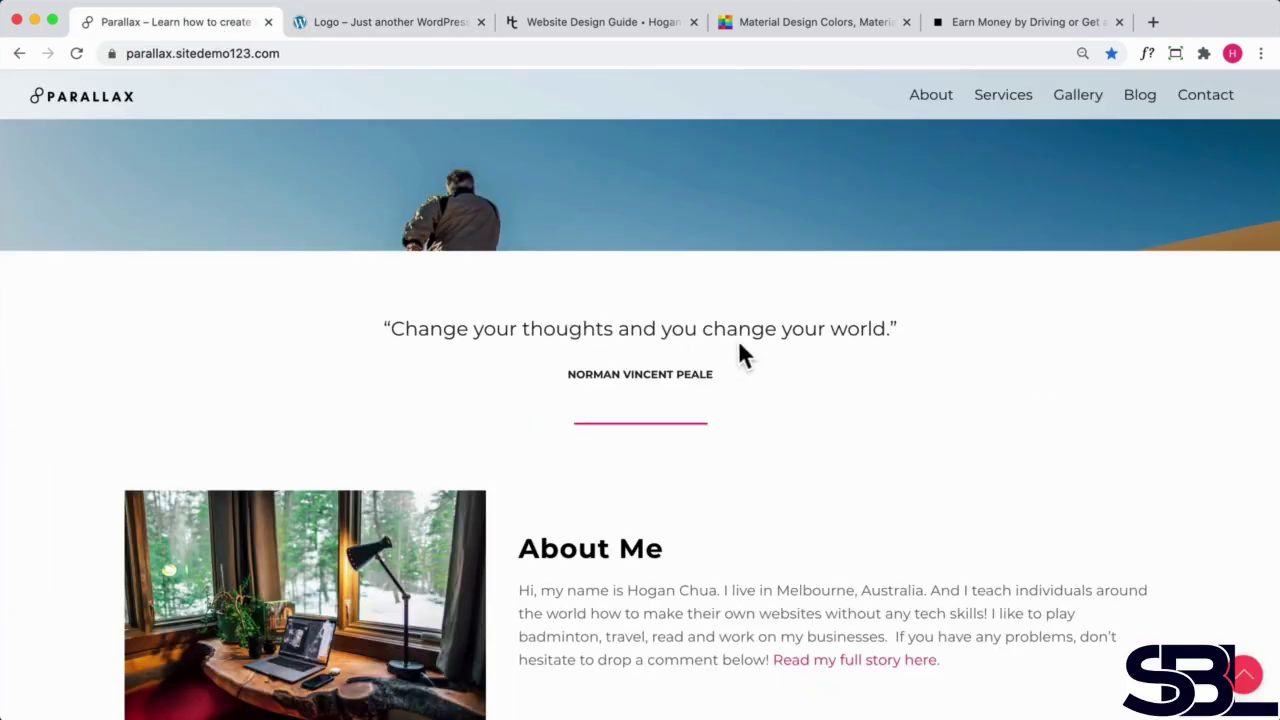
pyautogui.scroll(2, 434, 305)
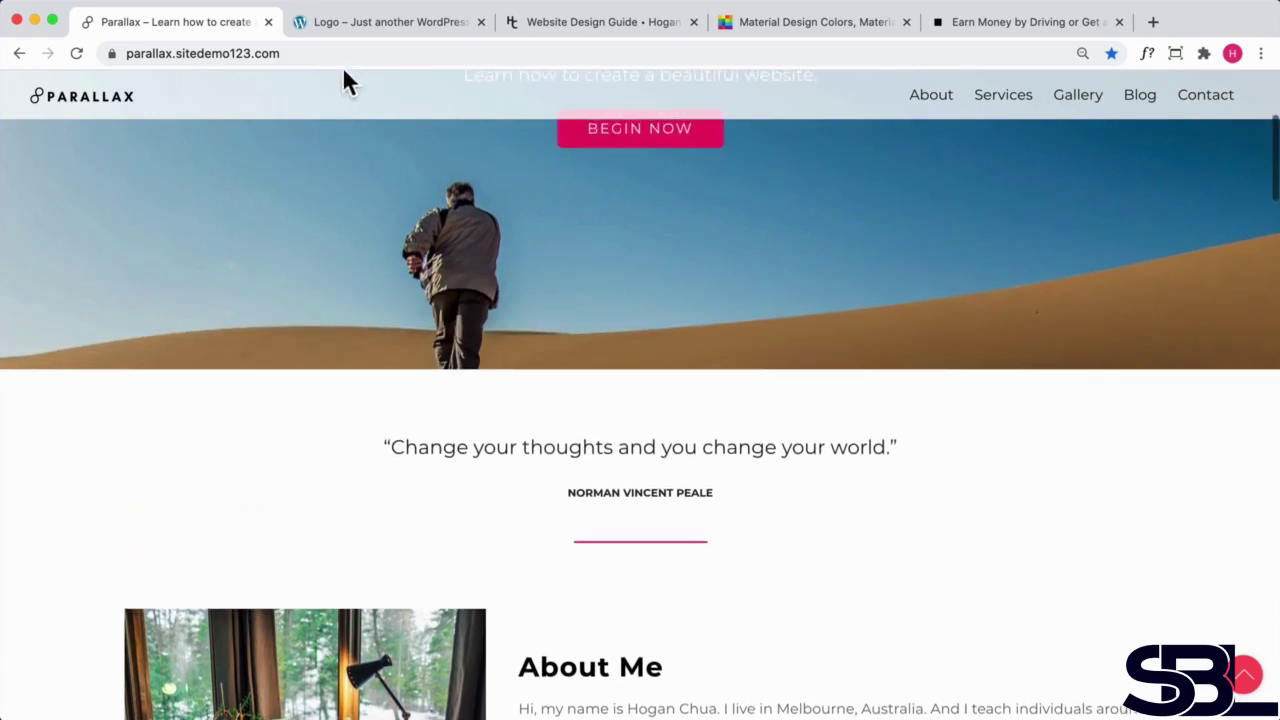
pyautogui.click(365, 30)
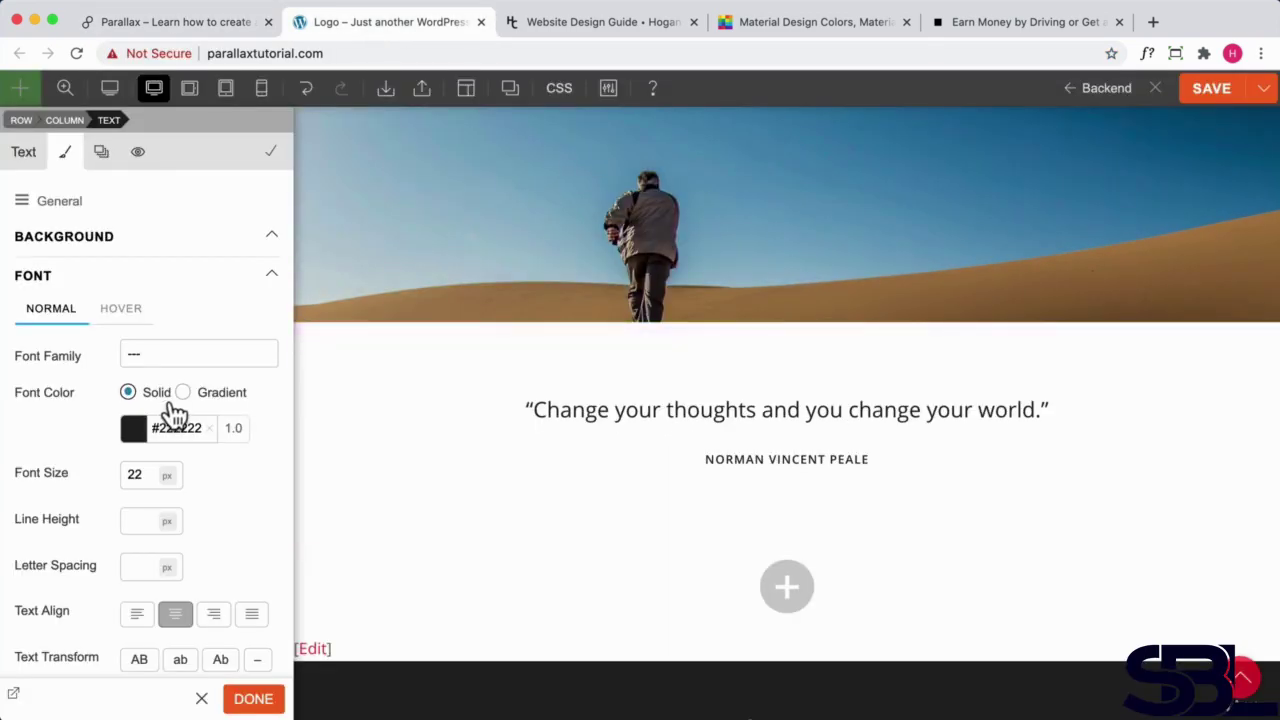
pyautogui.write('1')
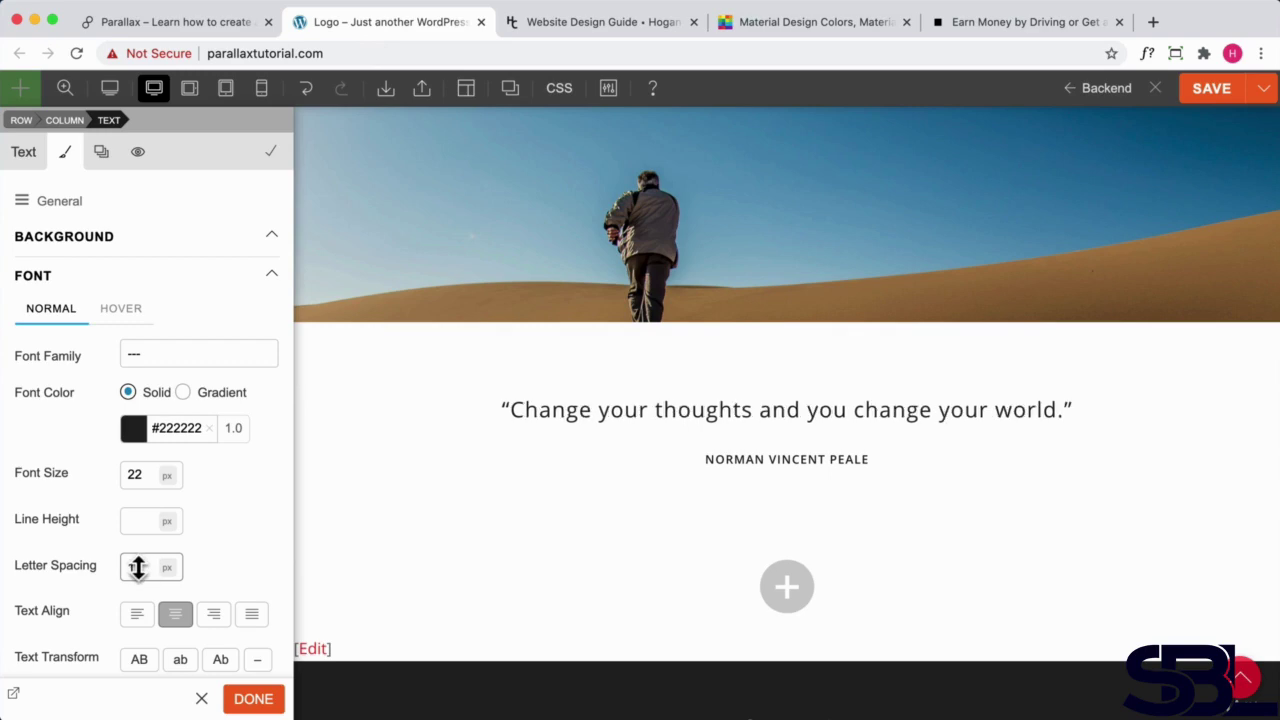
pyautogui.scroll(1, 583, 460)
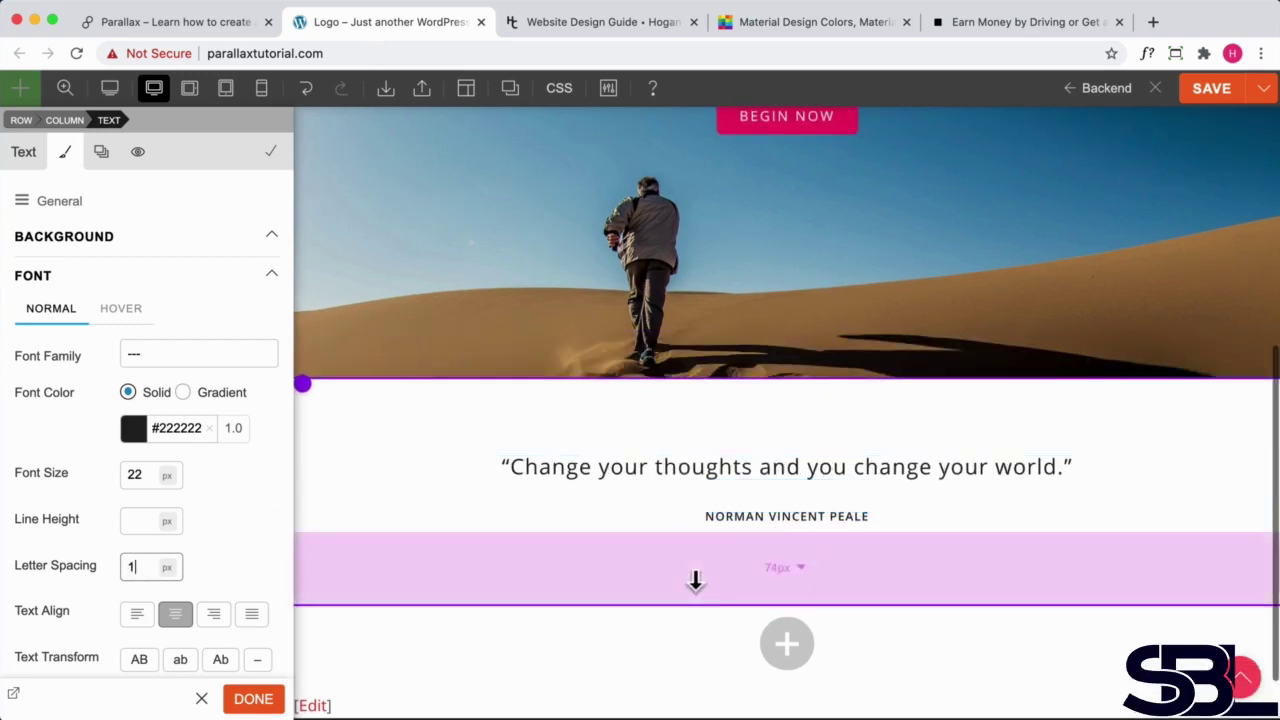
pyautogui.scroll(-2, 694, 586)
pyautogui.scroll(5, 694, 583)
pyautogui.scroll(-3, 693, 580)
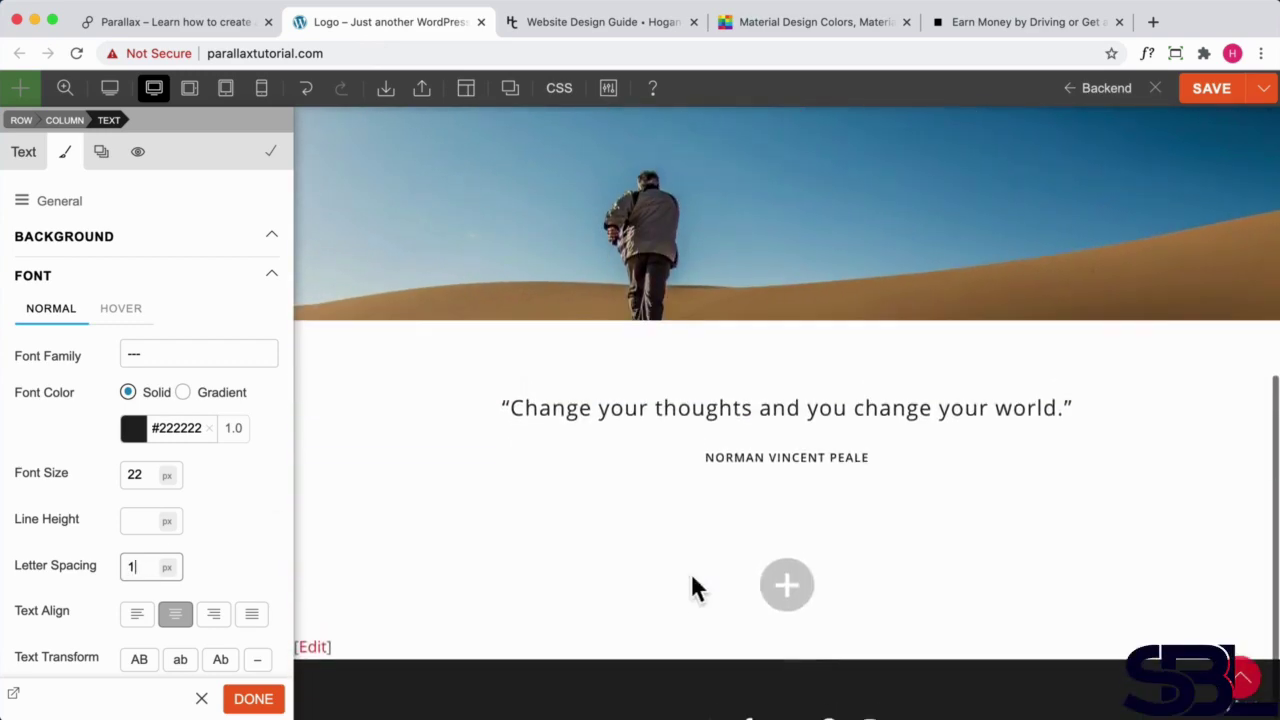
pyautogui.scroll(1, 691, 589)
pyautogui.scroll(-1, 133, 518)
pyautogui.scroll(-1, 133, 518)
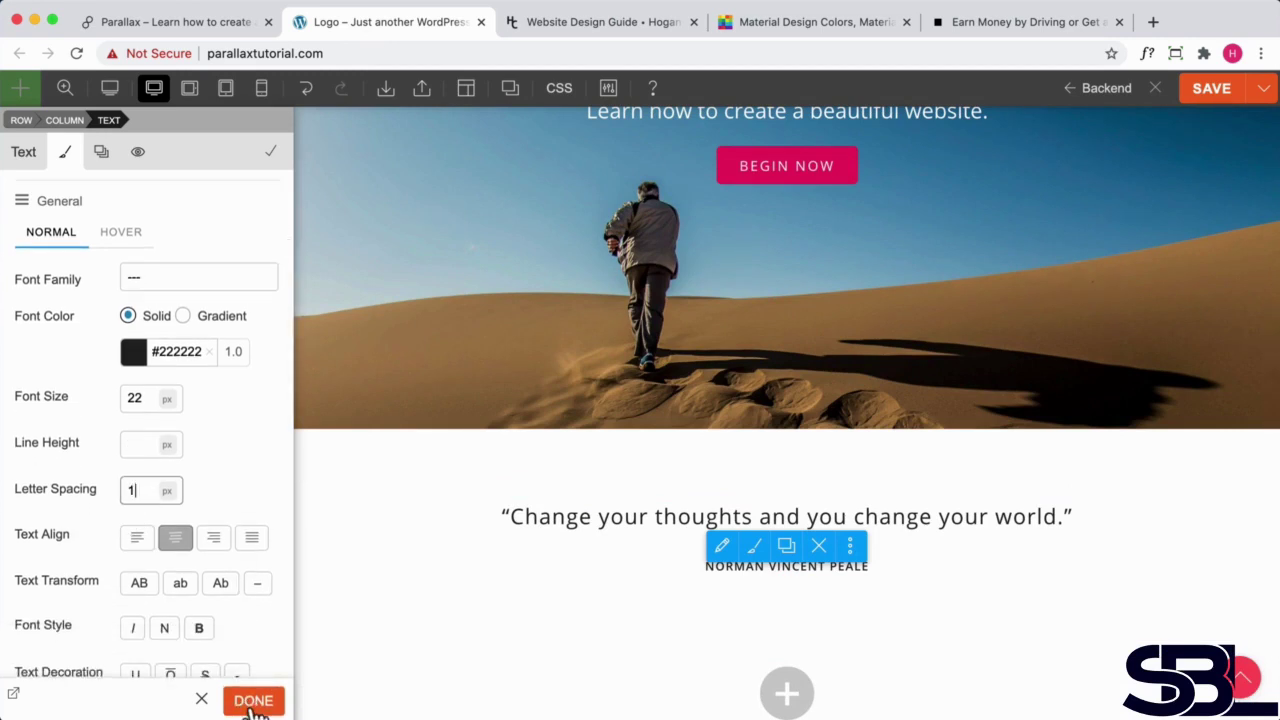
pyautogui.click(253, 698)
# Add a new row with two equal columns below the quote section.
pyautogui.scroll(-1, 626, 568)
pyautogui.scroll(-1, 706, 592)
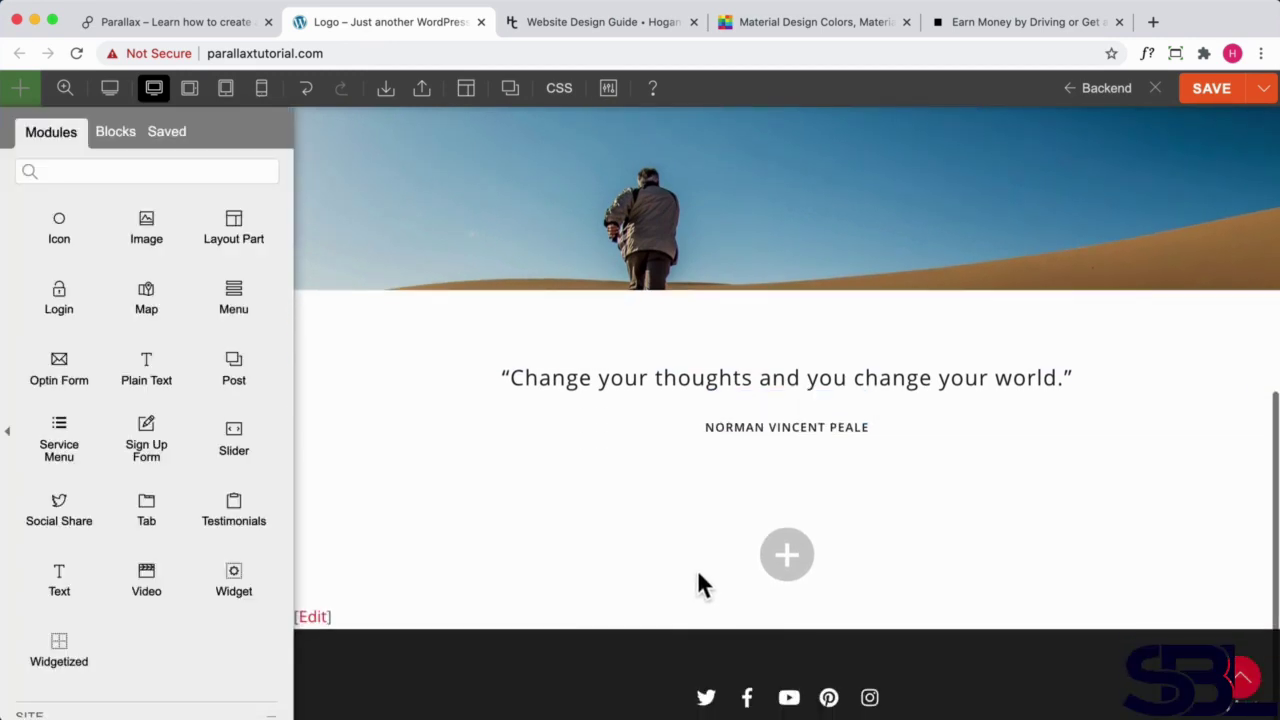
pyautogui.click(787, 558)
pyautogui.click(643, 558)
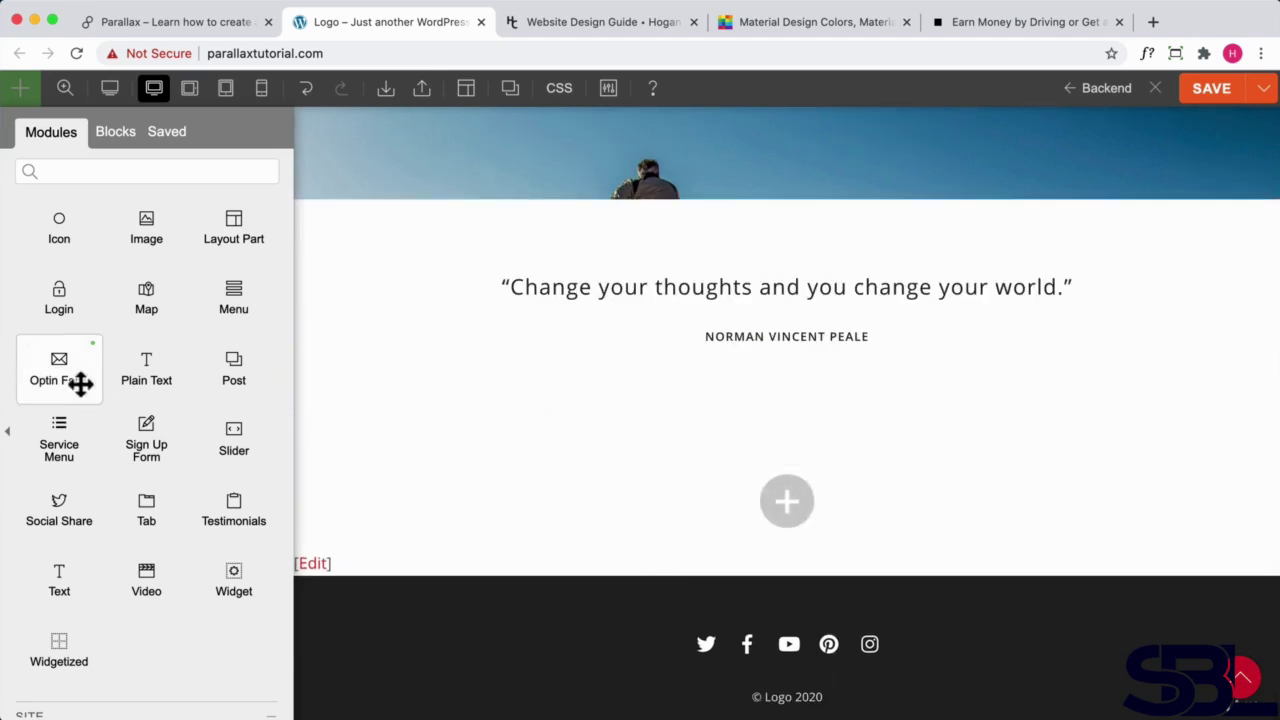
# Place an Image module in the new row's left column using About-Me.jpg from the media library.
pyautogui.moveTo(149, 229); pyautogui.dragTo(563, 460)
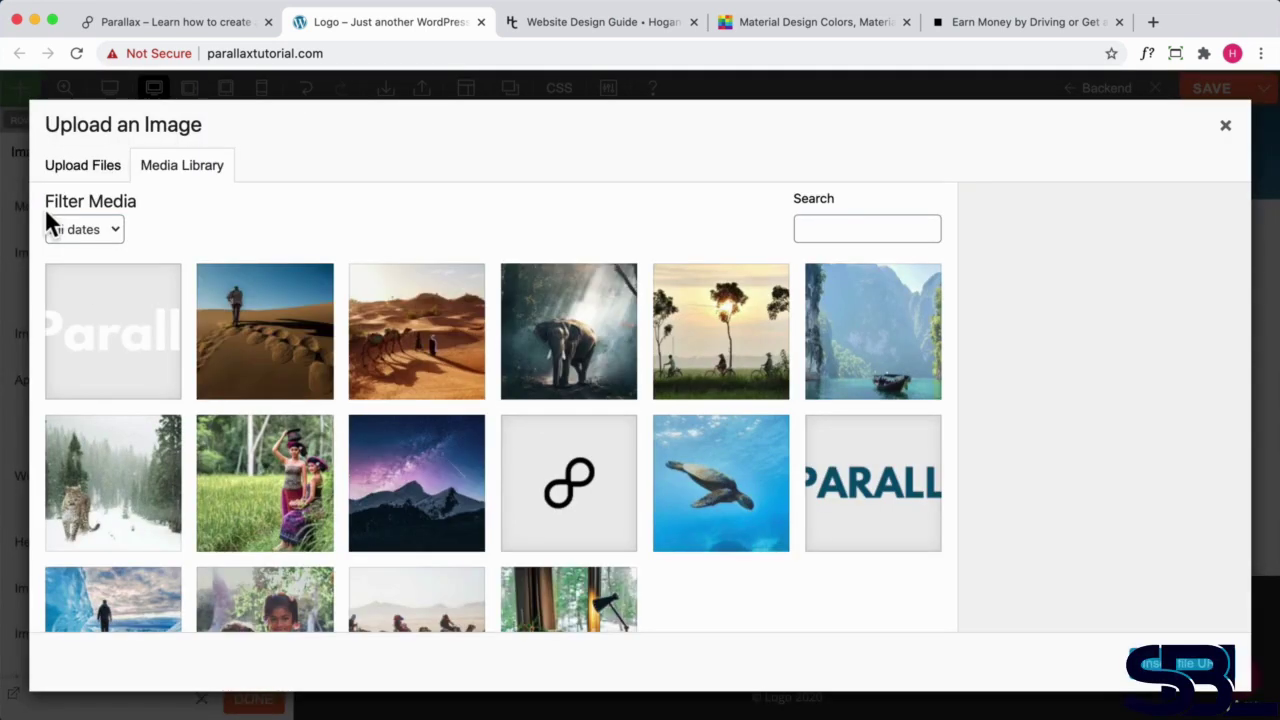
pyautogui.scroll(-2, 364, 395)
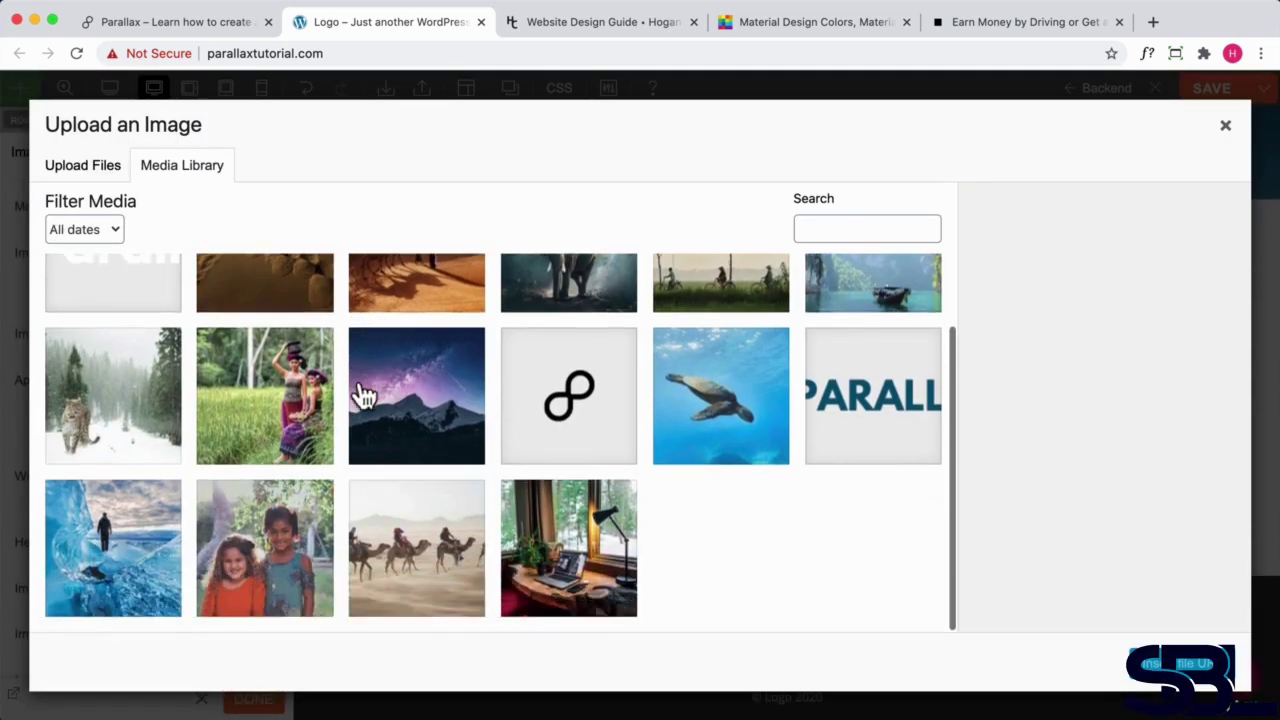
pyautogui.click(594, 563)
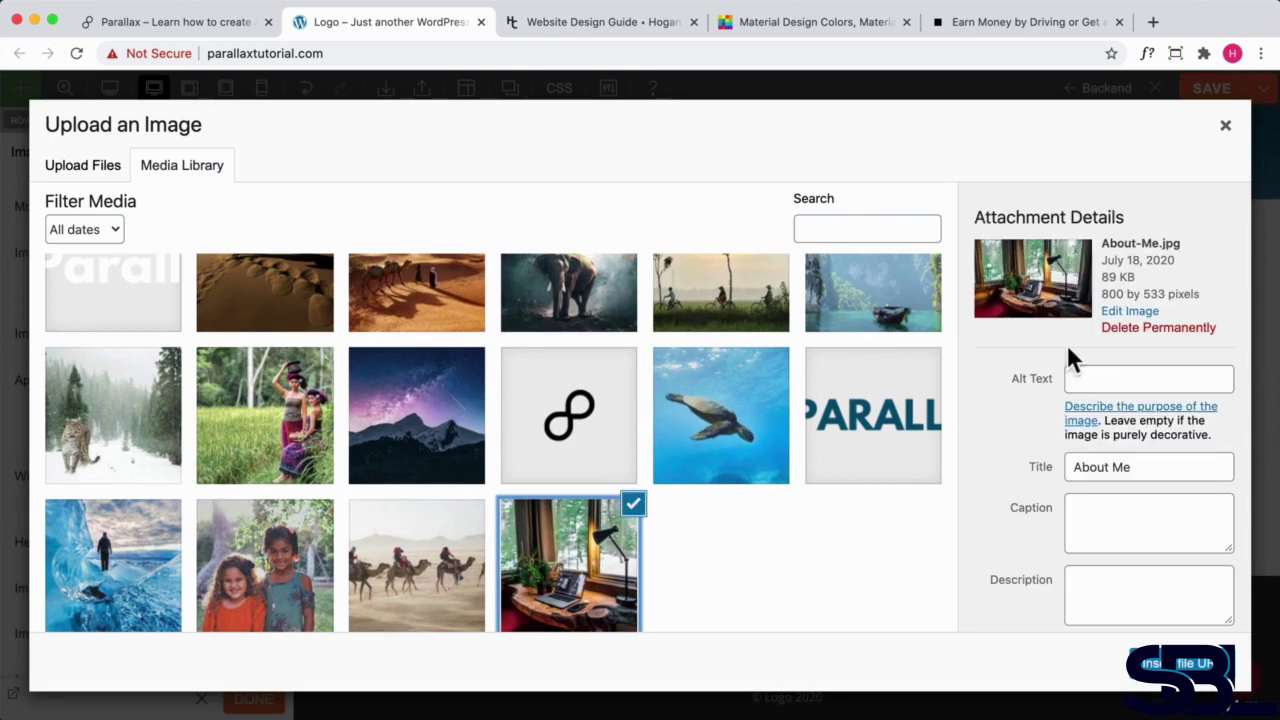
pyautogui.moveTo(1102, 294); pyautogui.dragTo(1145, 292)
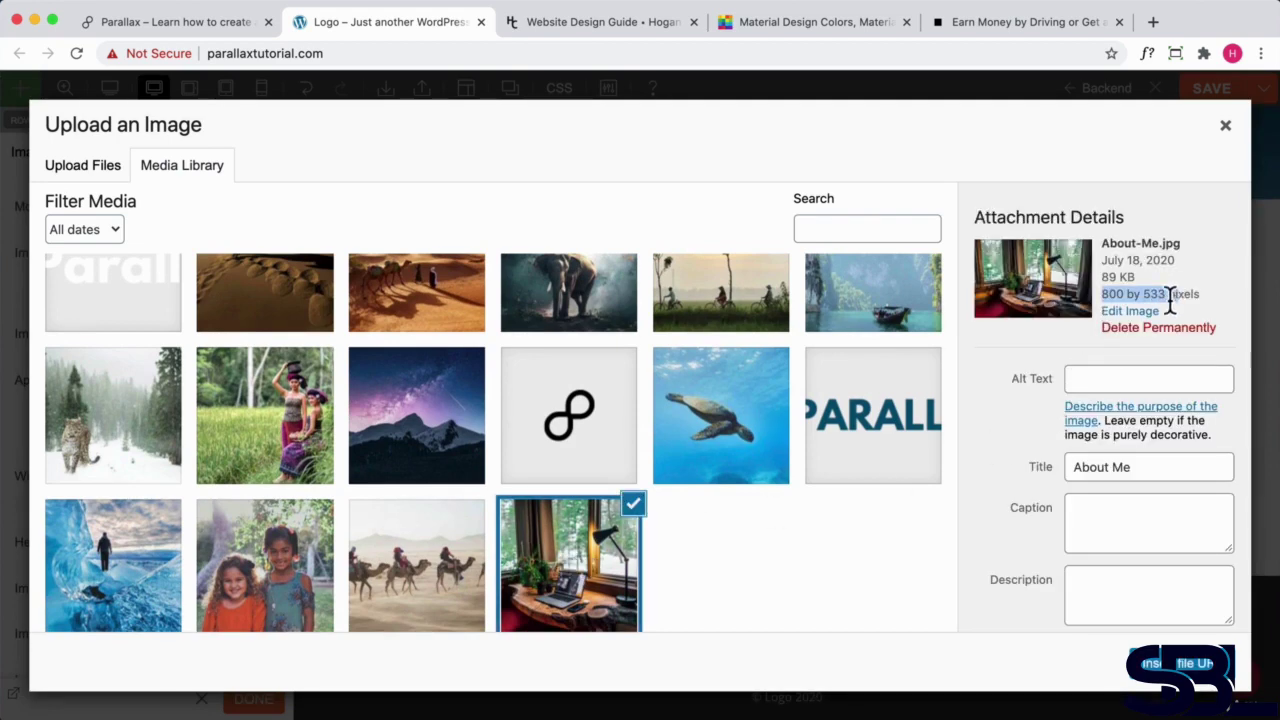
pyautogui.click(1178, 663)
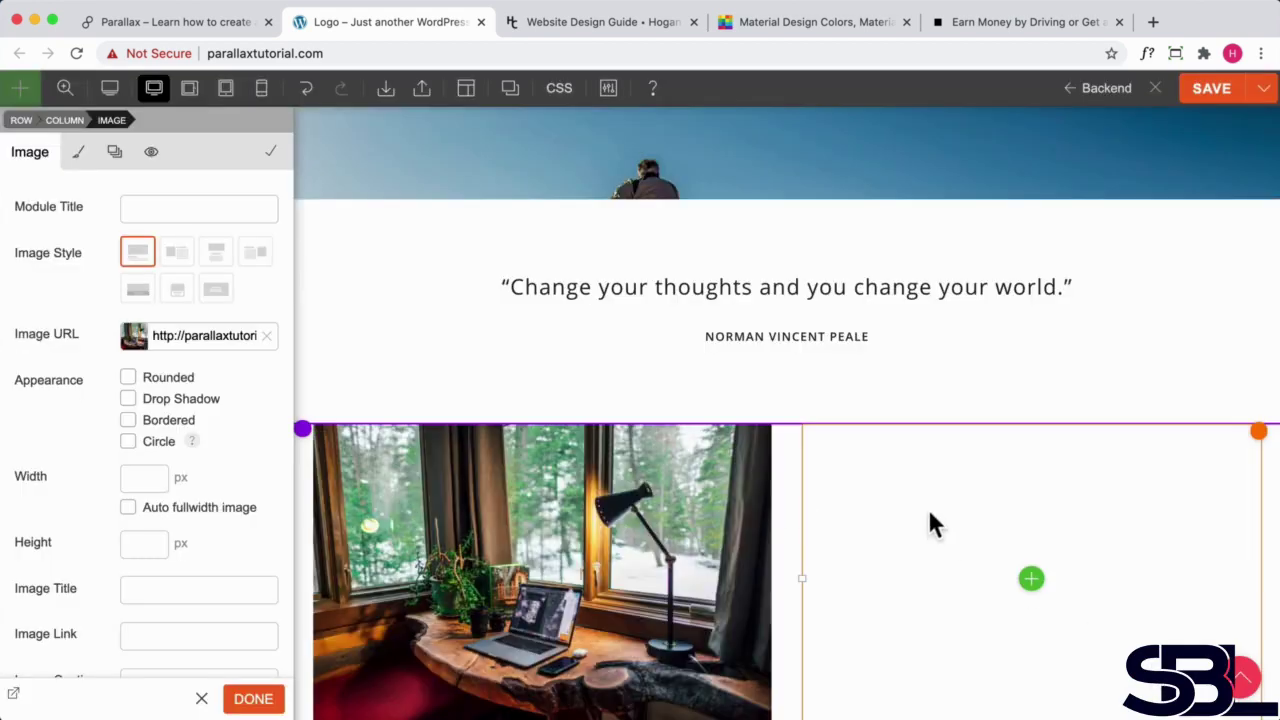
pyautogui.scroll(-3, 600, 470)
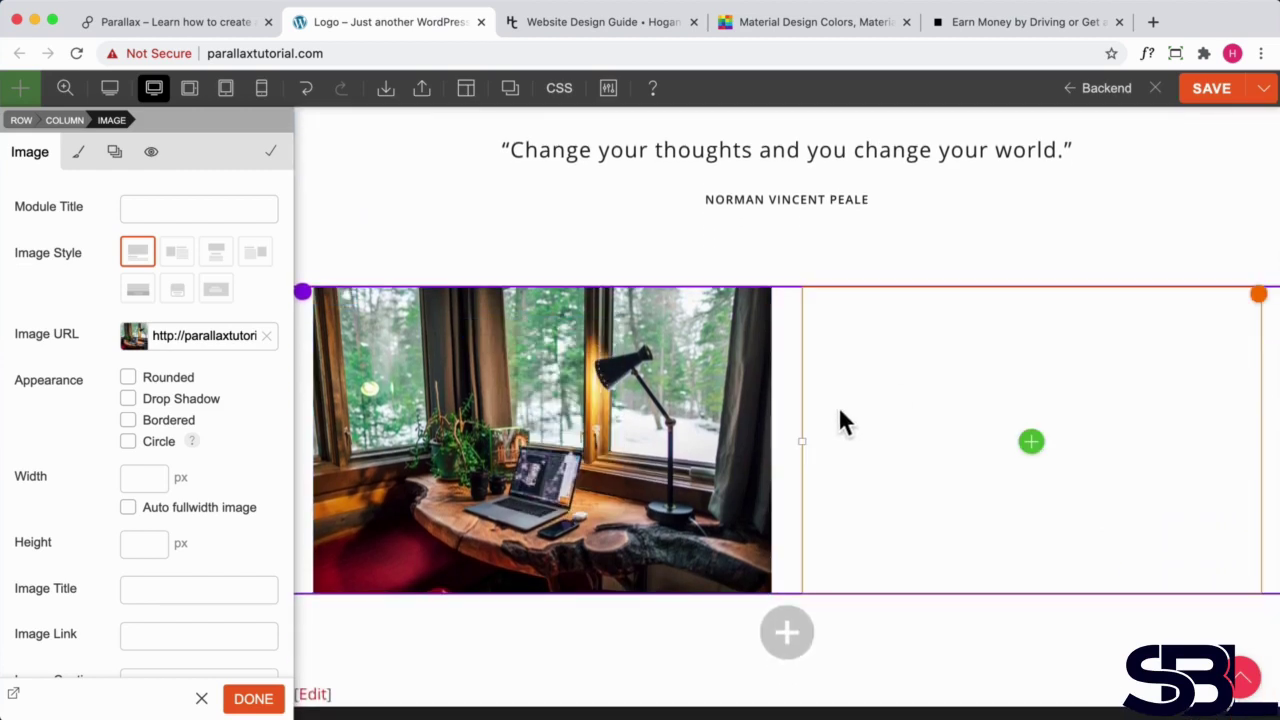
pyautogui.click(253, 700)
# Add a Text module to the empty column beside the desk image.
pyautogui.scroll(4, 107, 488)
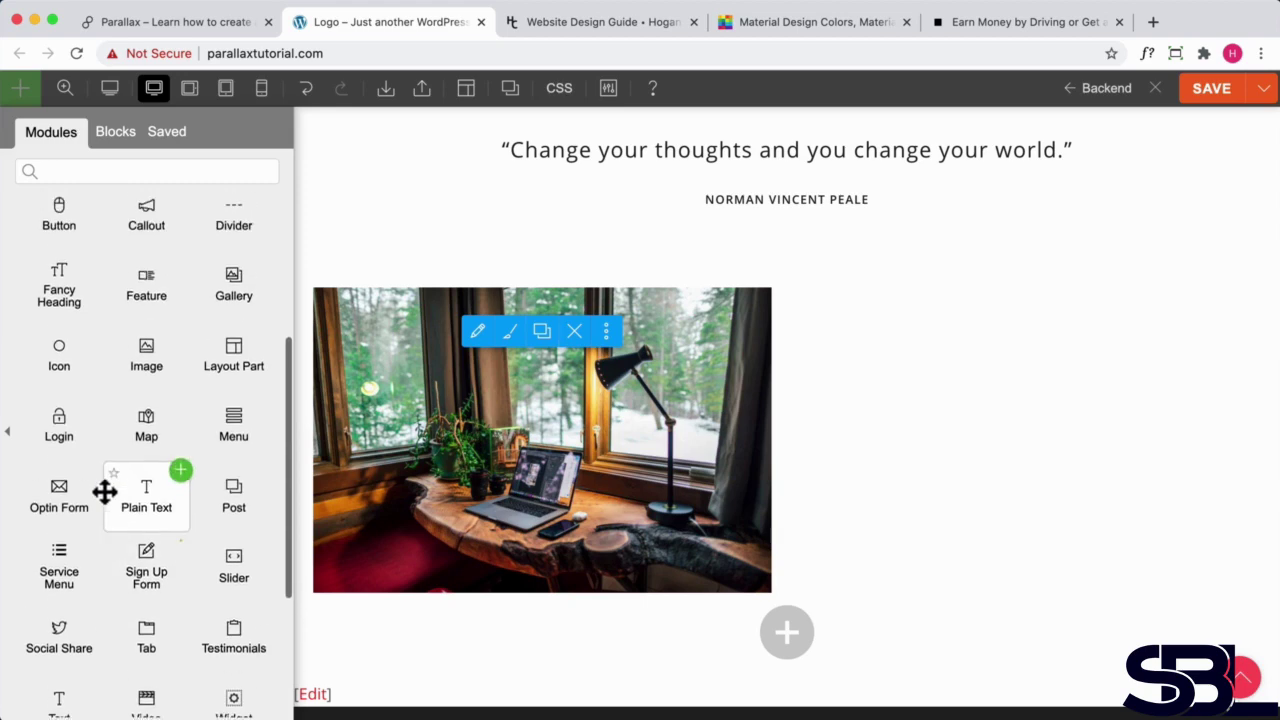
pyautogui.scroll(-3, 91, 451)
pyautogui.moveTo(70, 600); pyautogui.dragTo(960, 452)
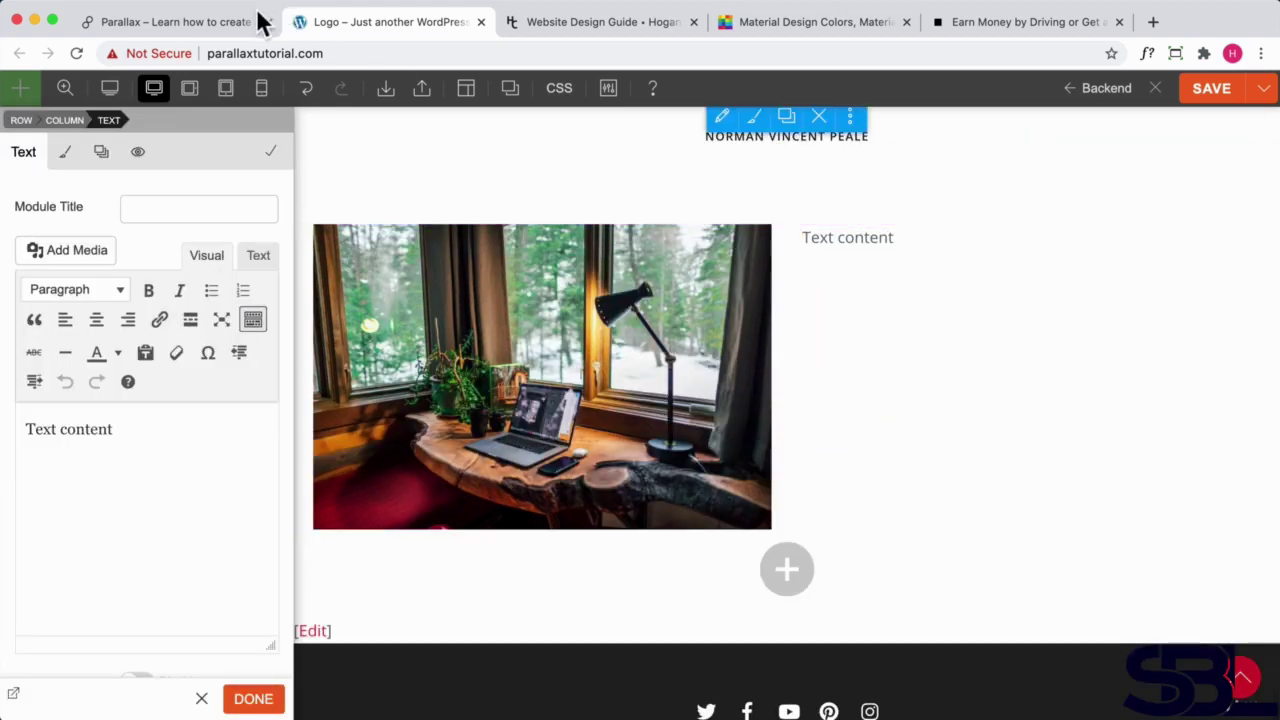
# Copy the demo page's About Me heading and paragraph and paste them without formatting over the Text module's placeholder text.
pyautogui.click(228, 28)
pyautogui.scroll(-5, 895, 503)
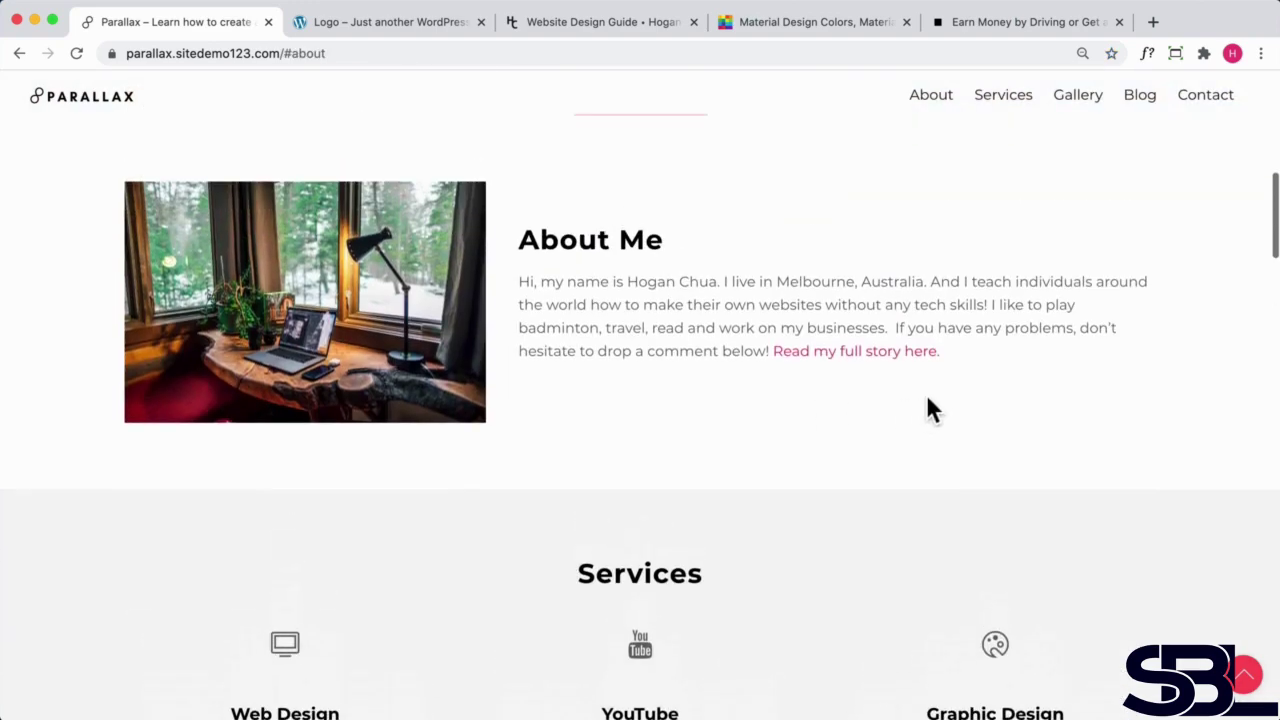
pyautogui.moveTo(949, 352); pyautogui.dragTo(529, 253)
pyautogui.rightClick(550, 242)
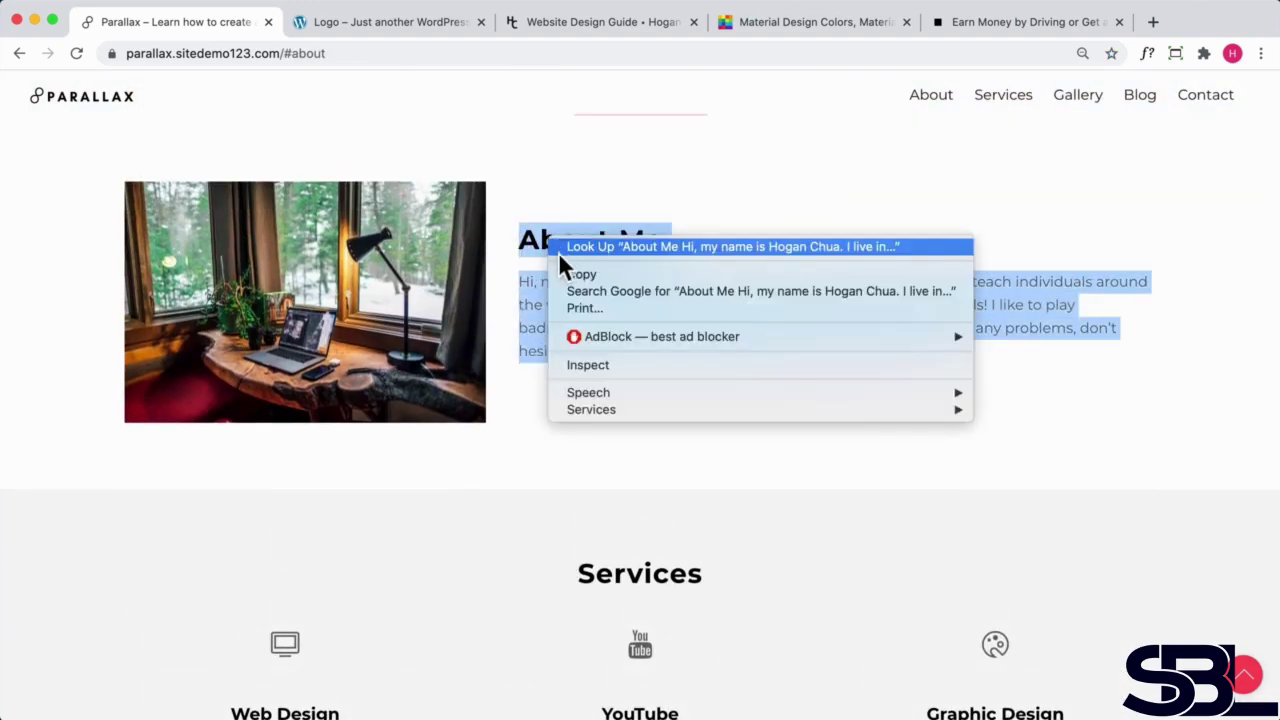
pyautogui.click(559, 270)
pyautogui.click(412, 24)
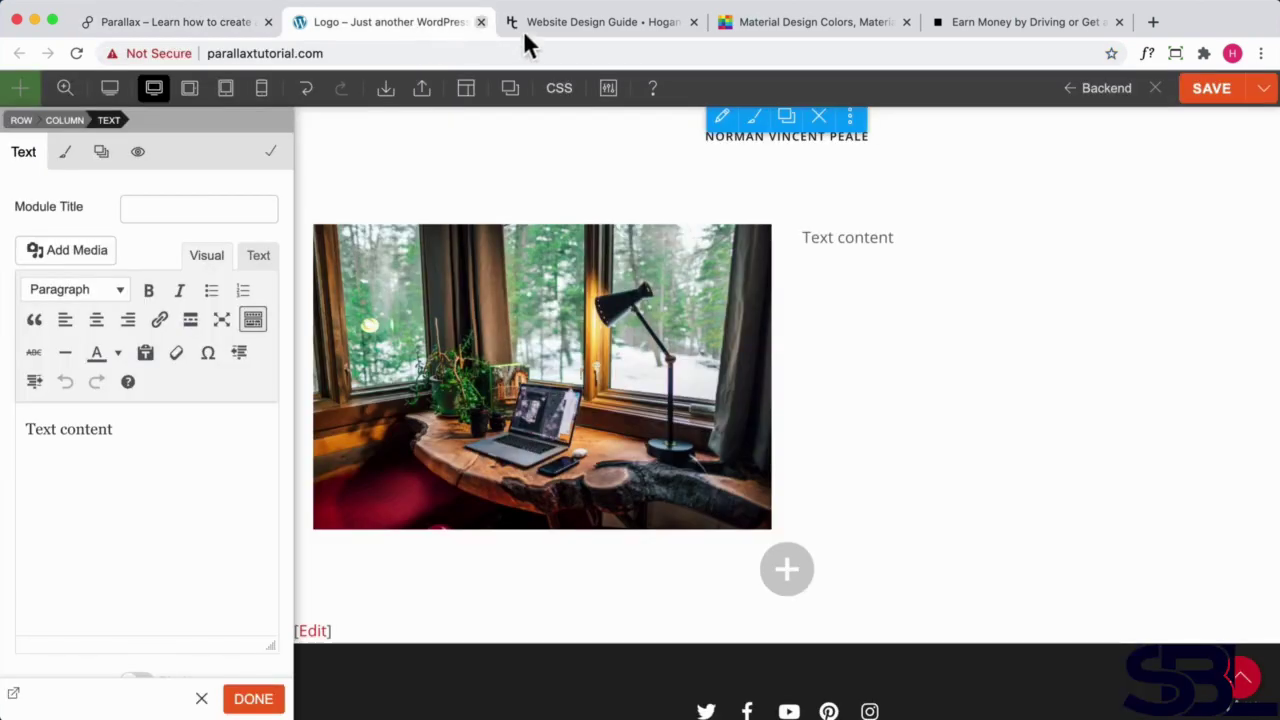
pyautogui.press('super+a')
pyautogui.rightClick(36, 425)
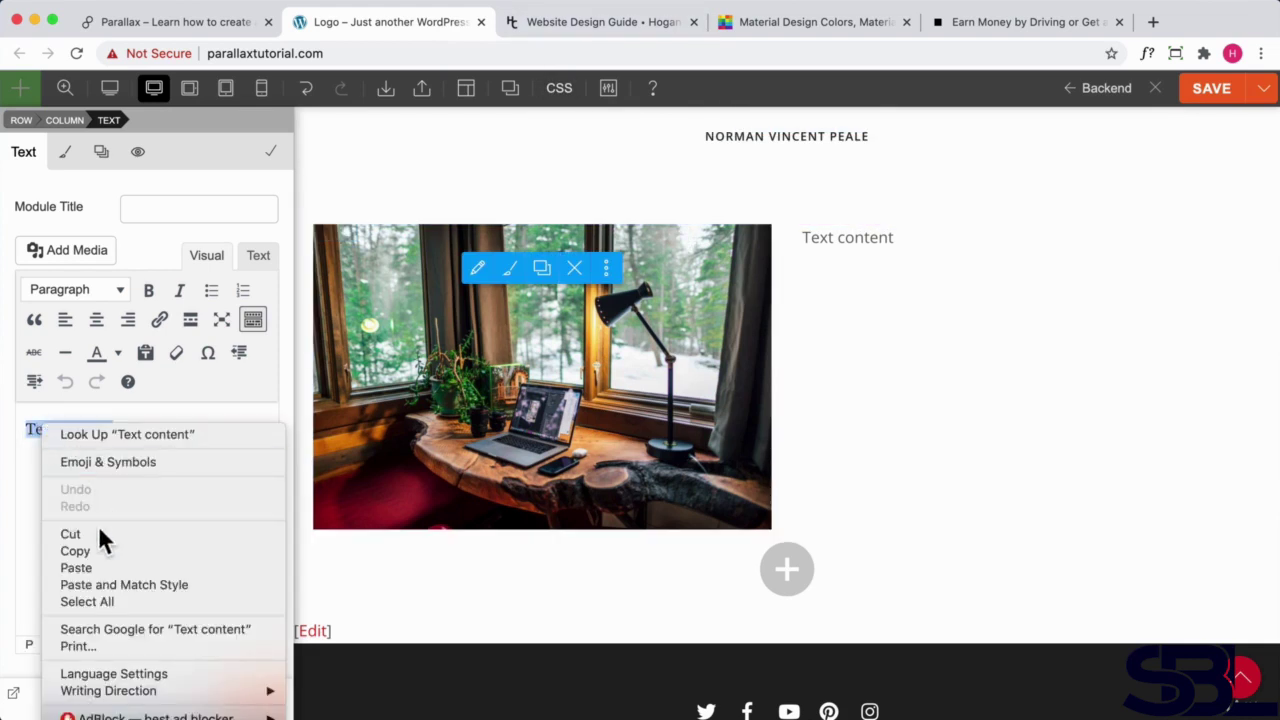
pyautogui.click(95, 585)
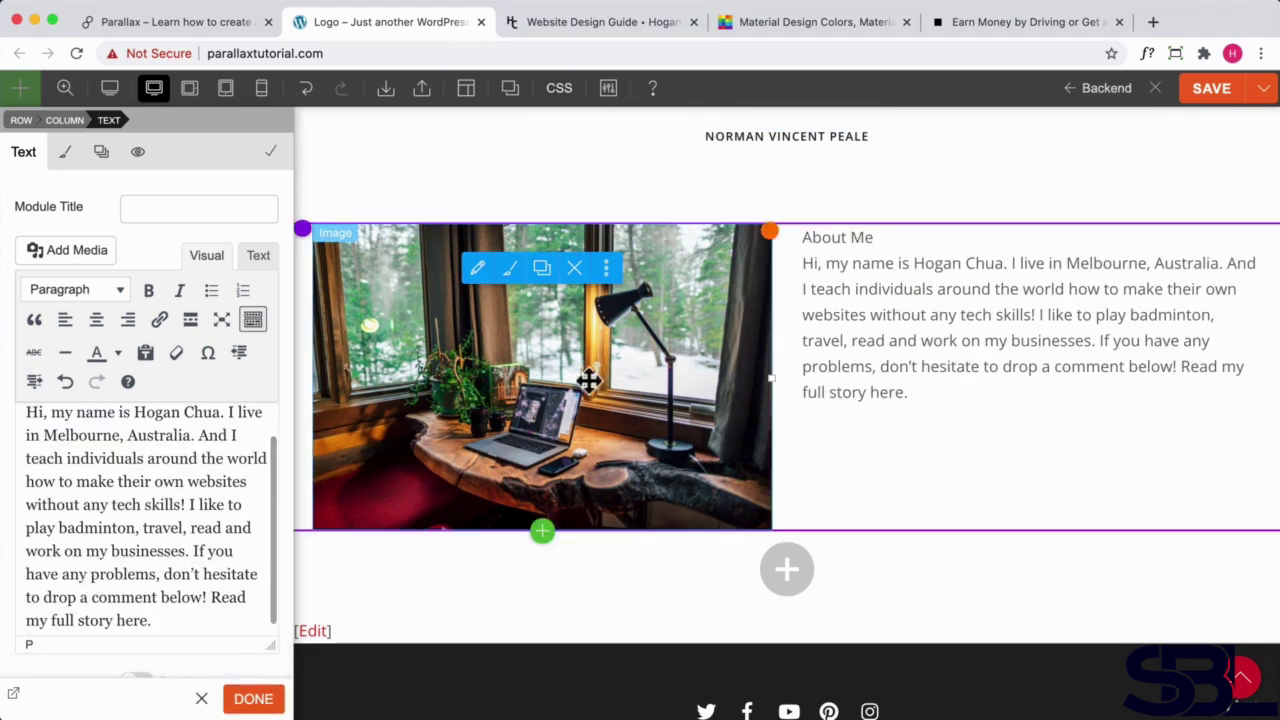
# Try formatting the About Me line as Heading 2, and undo the formatting.
pyautogui.scroll(1, 63, 489)
pyautogui.moveTo(102, 429); pyautogui.dragTo(23, 429)
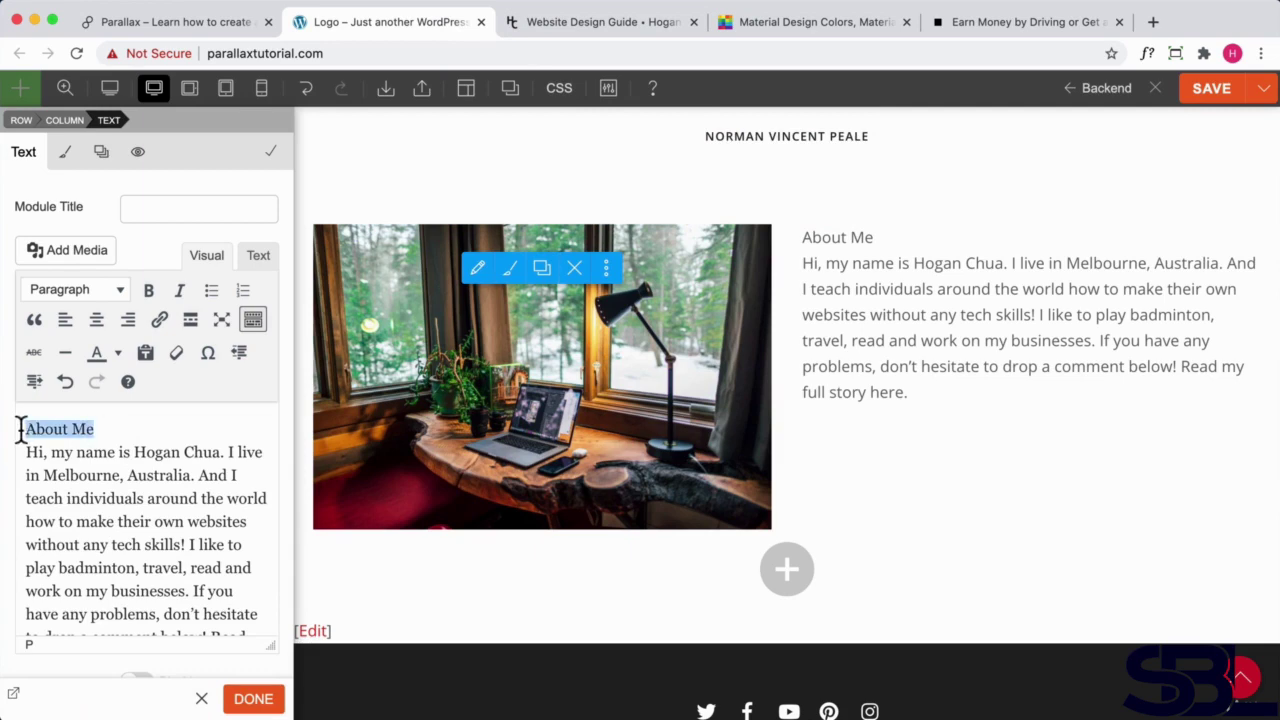
pyautogui.click(84, 292)
pyautogui.click(88, 412)
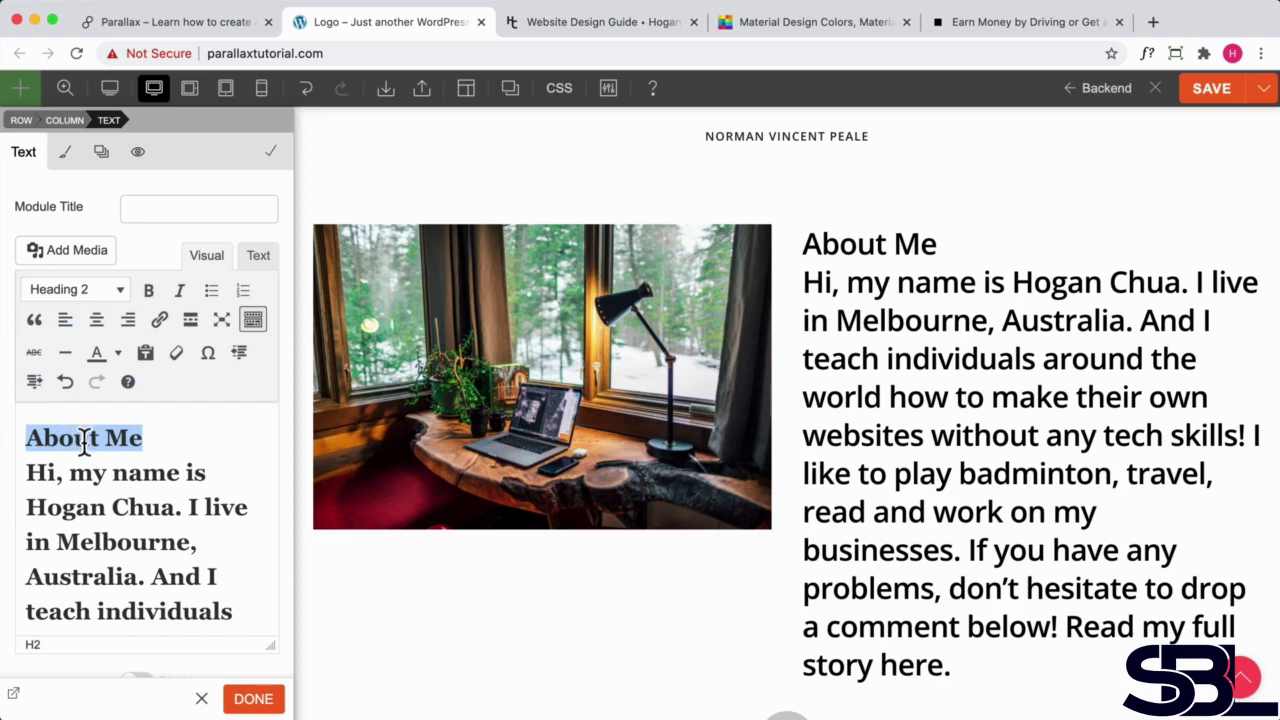
pyautogui.hotkey('ctrl', 'z')
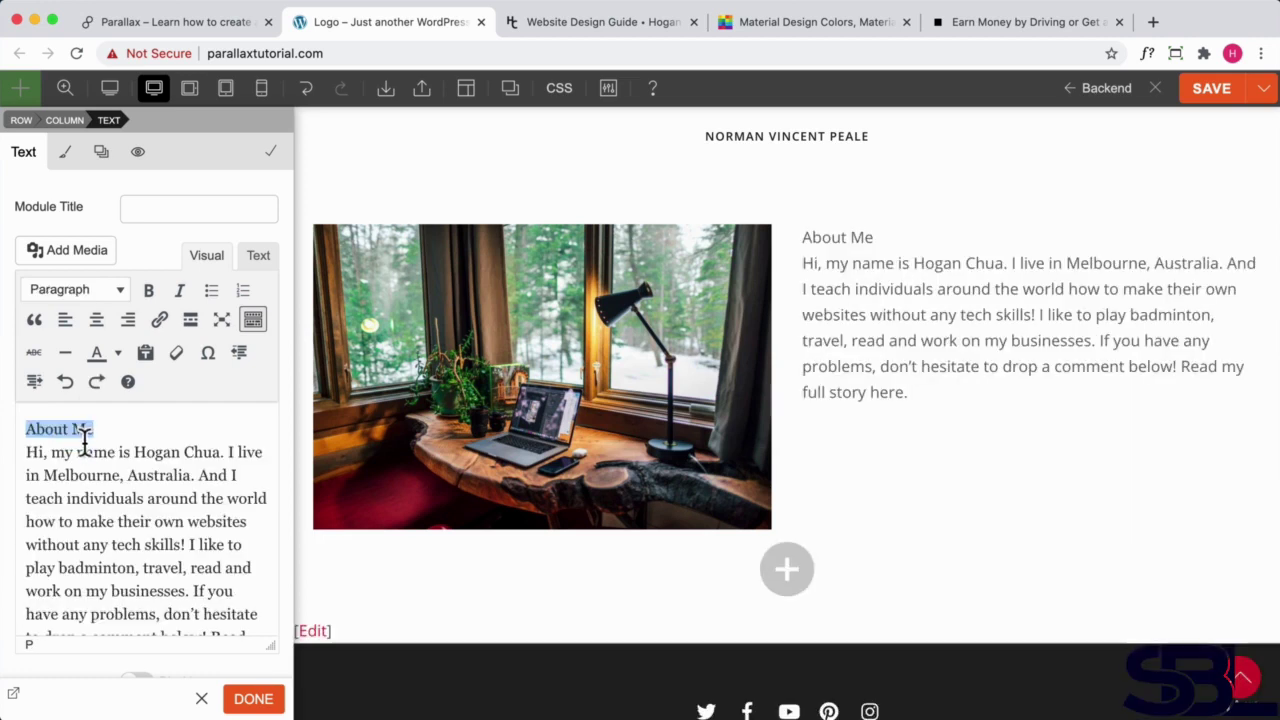
# Split the About Me line into its own paragraph above the body text and format it as Heading 2.
pyautogui.click(97, 430)
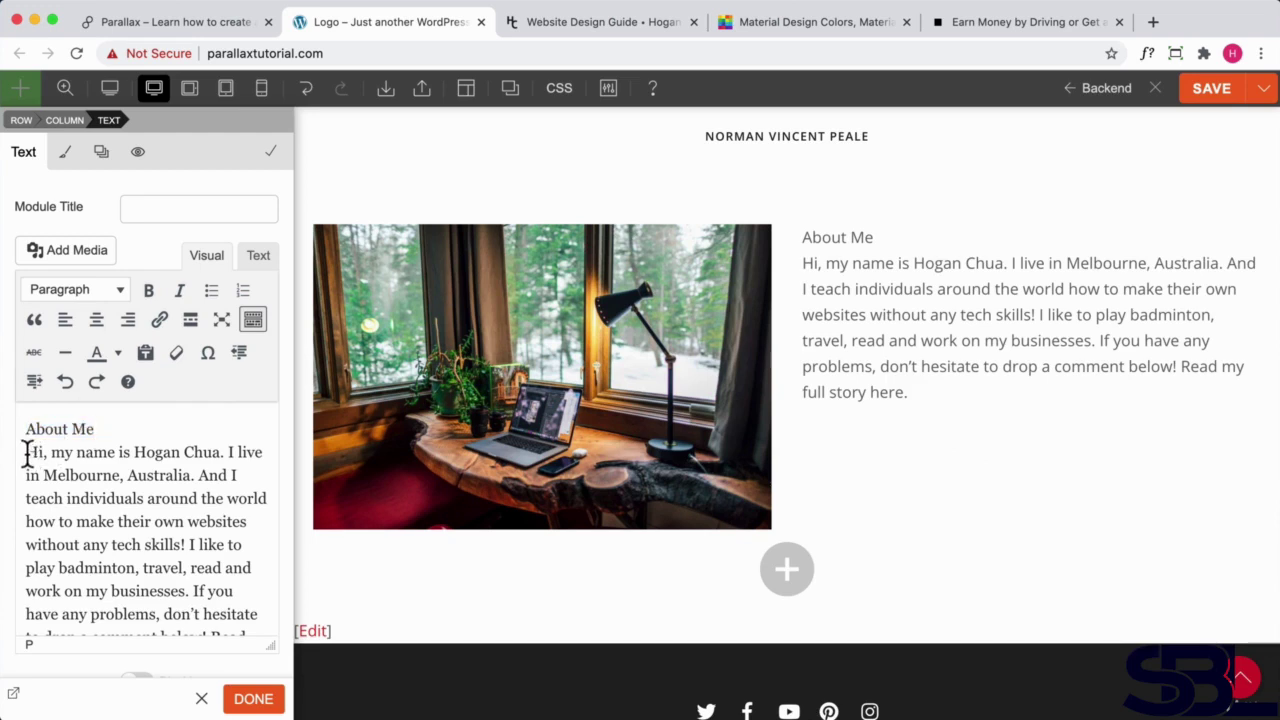
pyautogui.click(29, 453)
pyautogui.press('Return')
pyautogui.moveTo(91, 429); pyautogui.dragTo(20, 428)
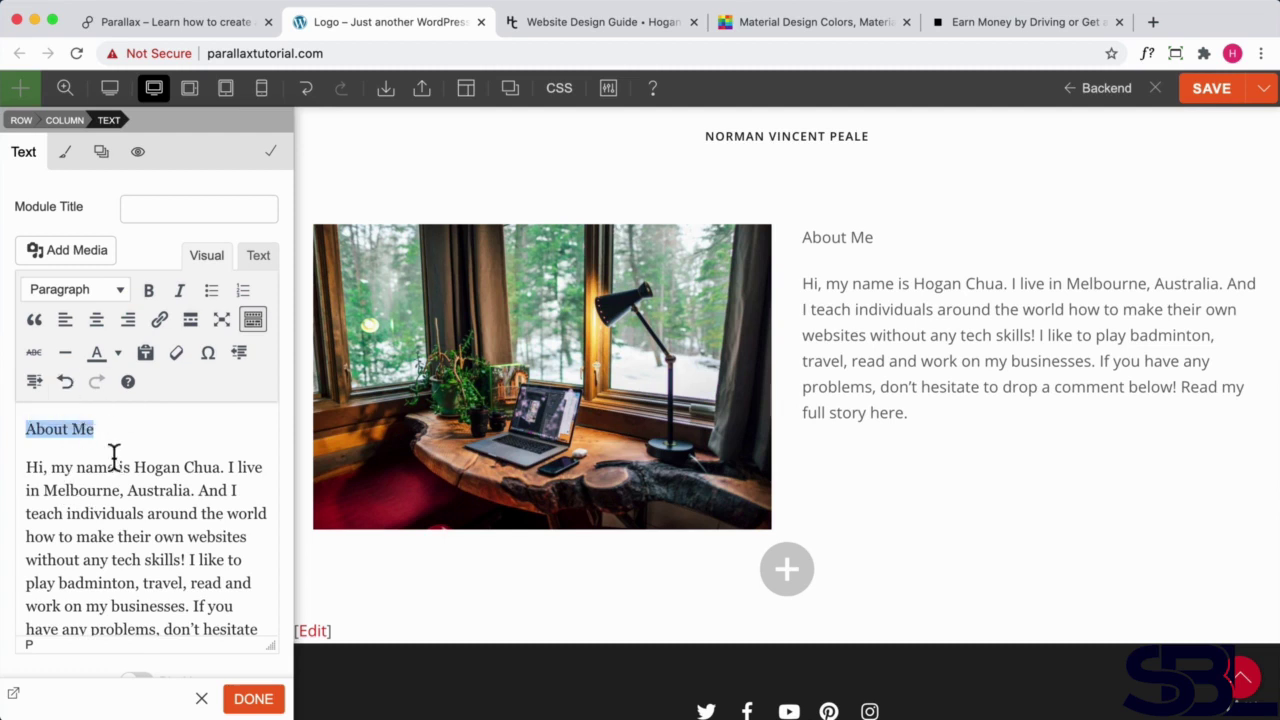
pyautogui.click(100, 290)
pyautogui.click(63, 400)
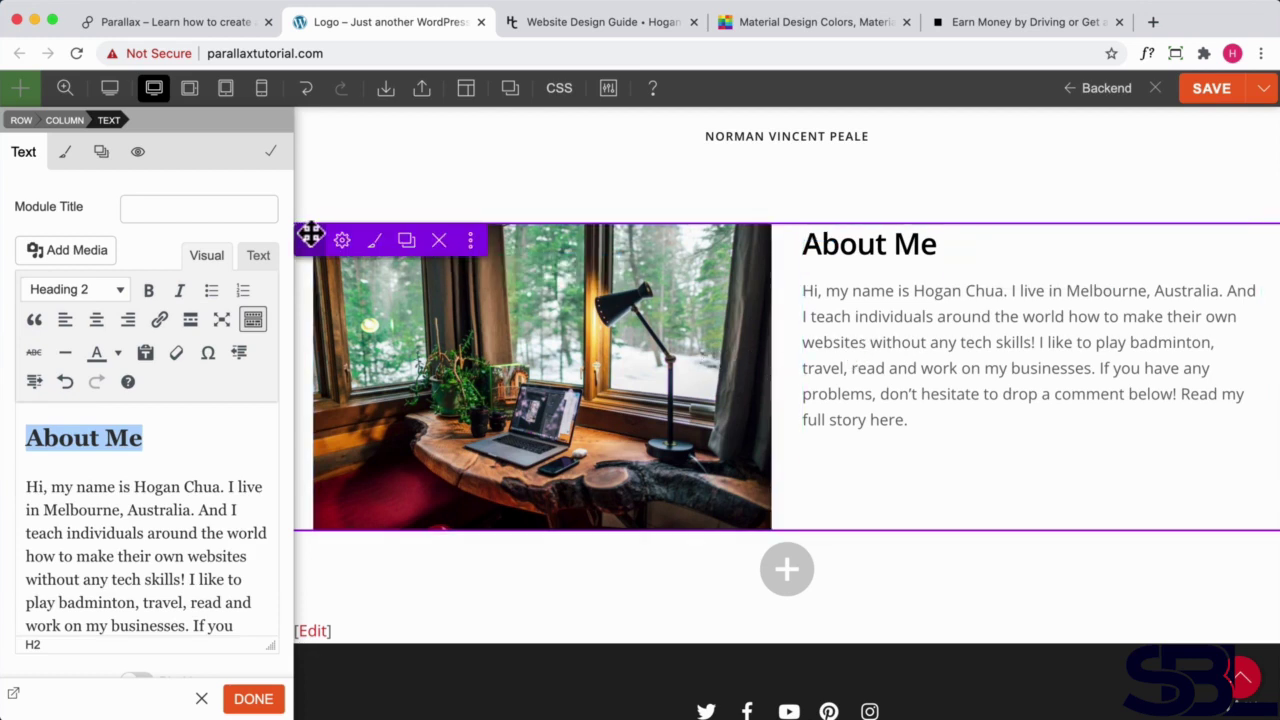
# Vertically centre the columns of the About Me row and narrow the image column to give the text column more width.
pyautogui.click(342, 241)
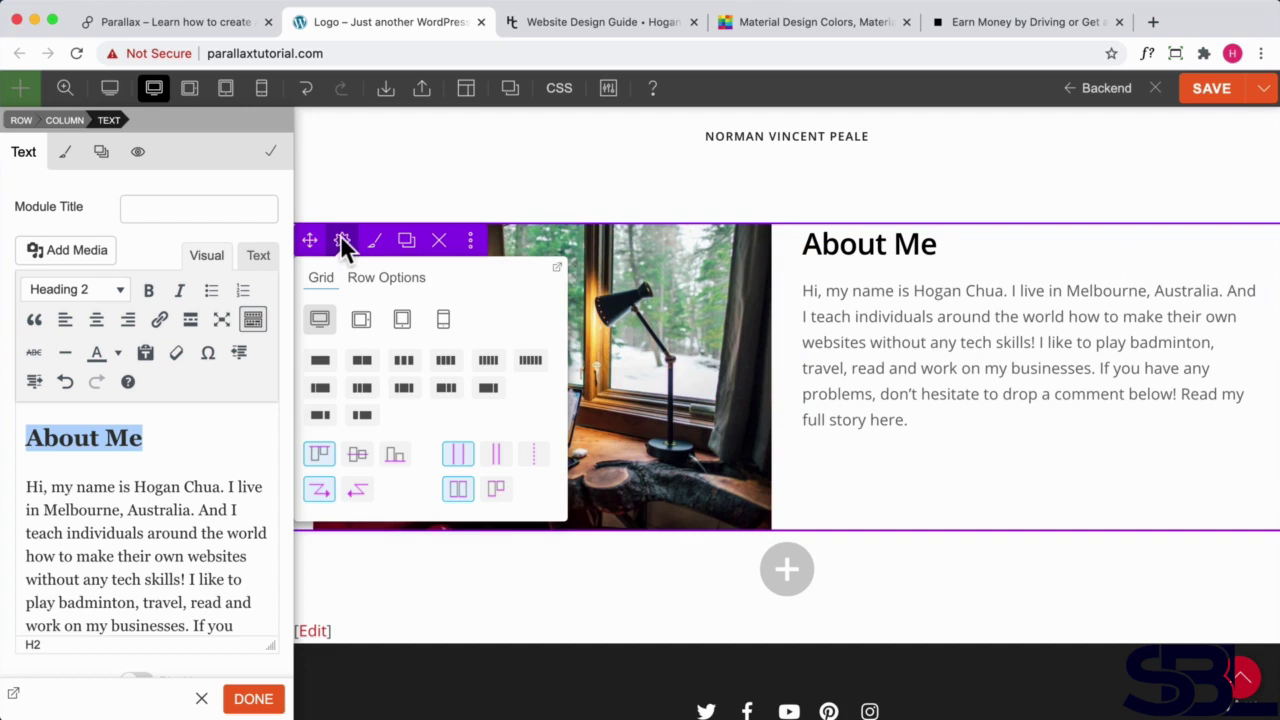
pyautogui.click(359, 462)
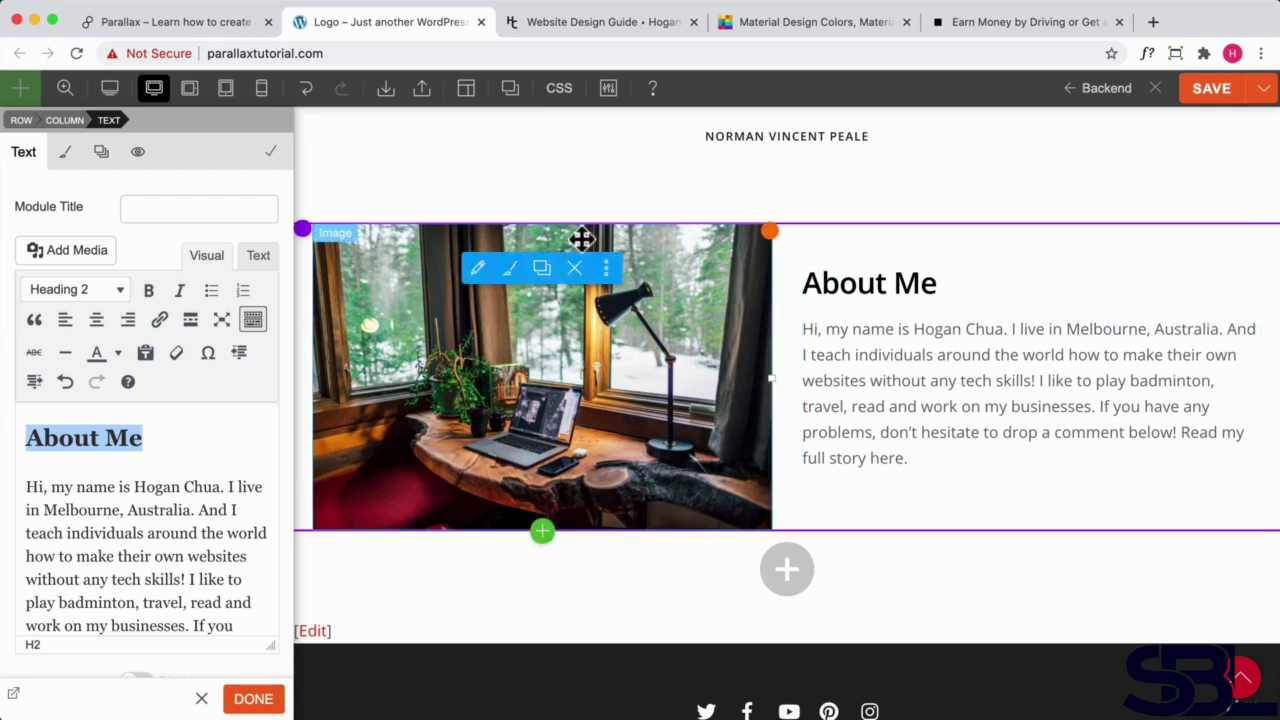
pyautogui.click(64, 88)
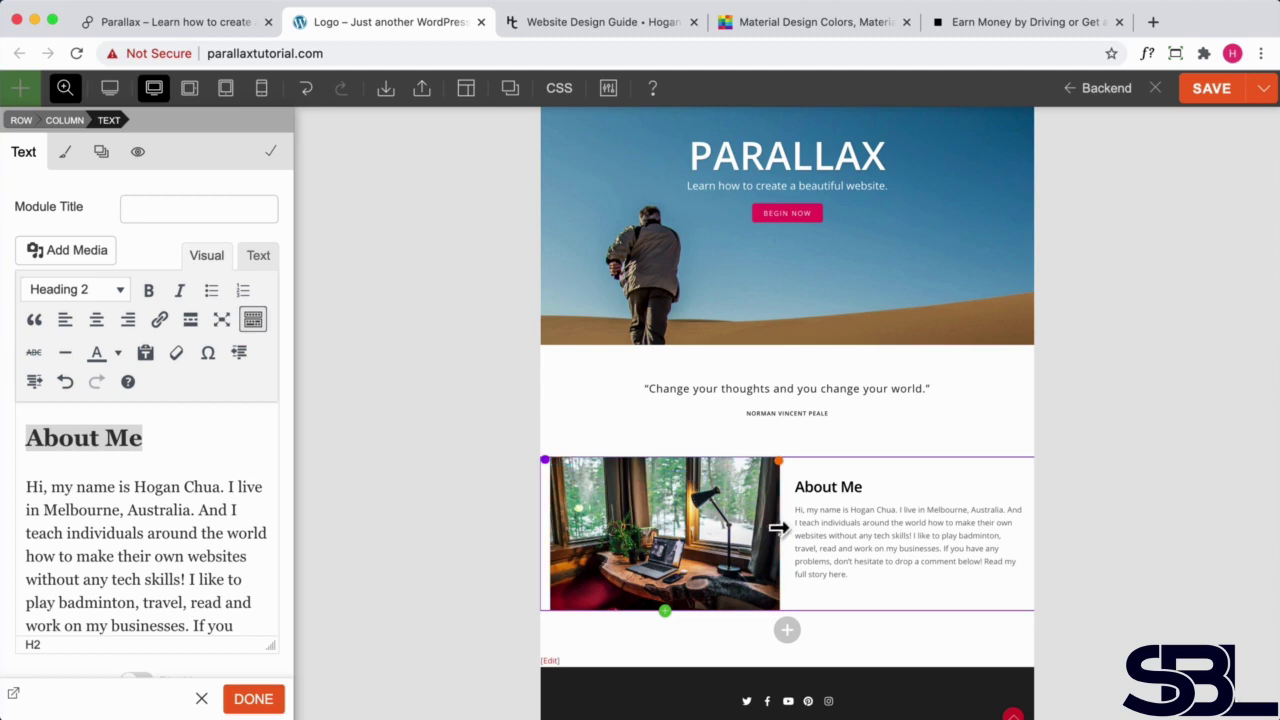
pyautogui.moveTo(778, 528); pyautogui.dragTo(720, 524)
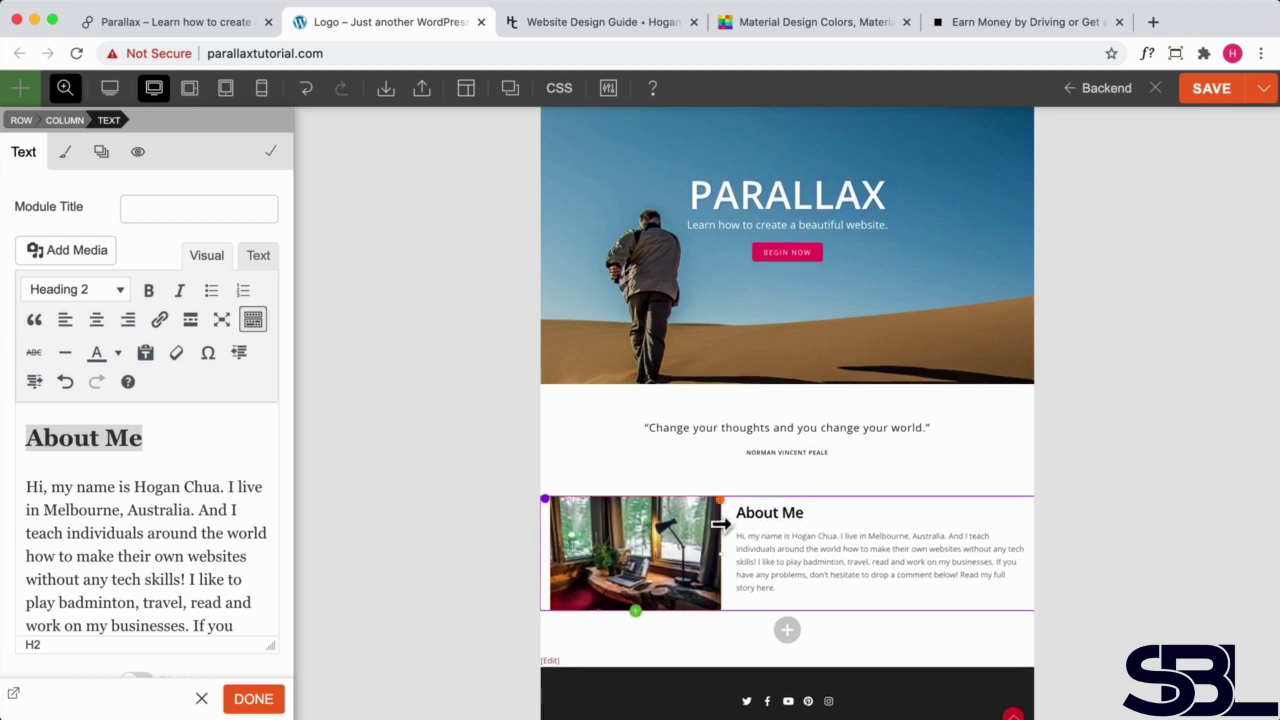
pyautogui.click(63, 90)
# Compare the quote and About Me sections with the demo Parallax page, checking what separates them and how the following sections look.
pyautogui.scroll(-4, 728, 368)
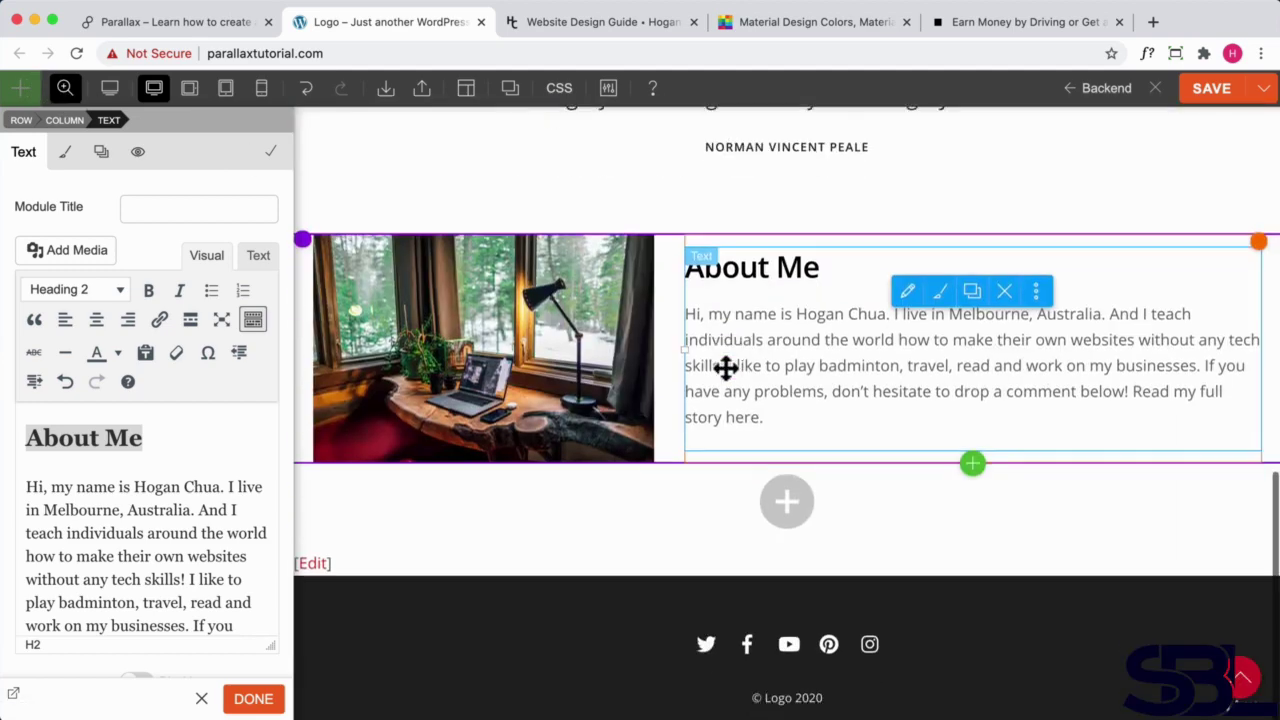
pyautogui.scroll(2, 725, 368)
pyautogui.scroll(-6, 723, 371)
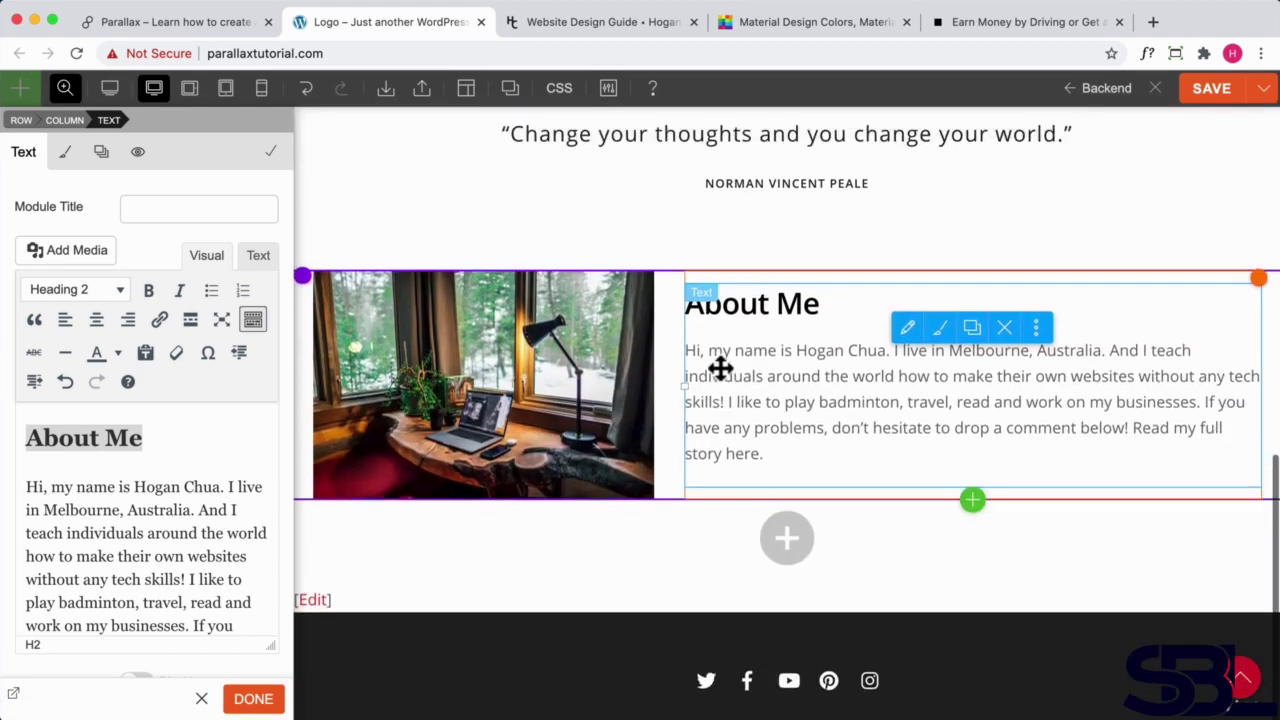
pyautogui.scroll(6, 720, 369)
pyautogui.scroll(1, 716, 402)
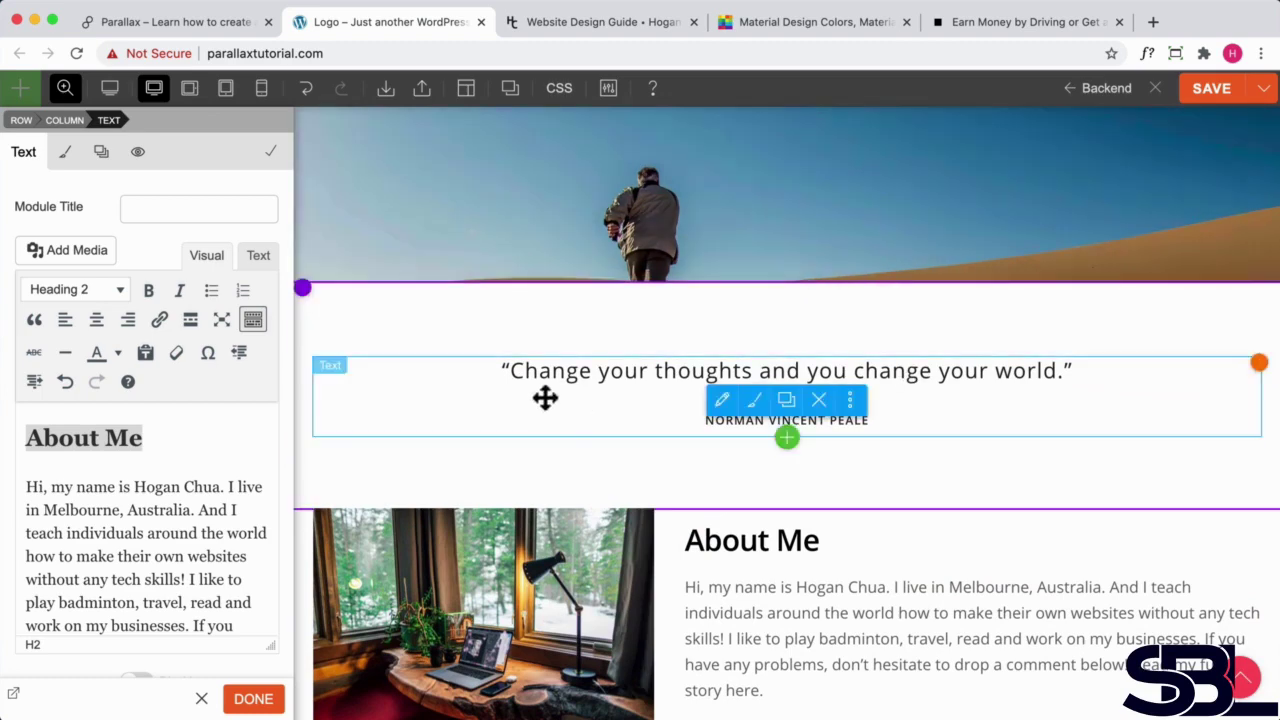
pyautogui.click(192, 24)
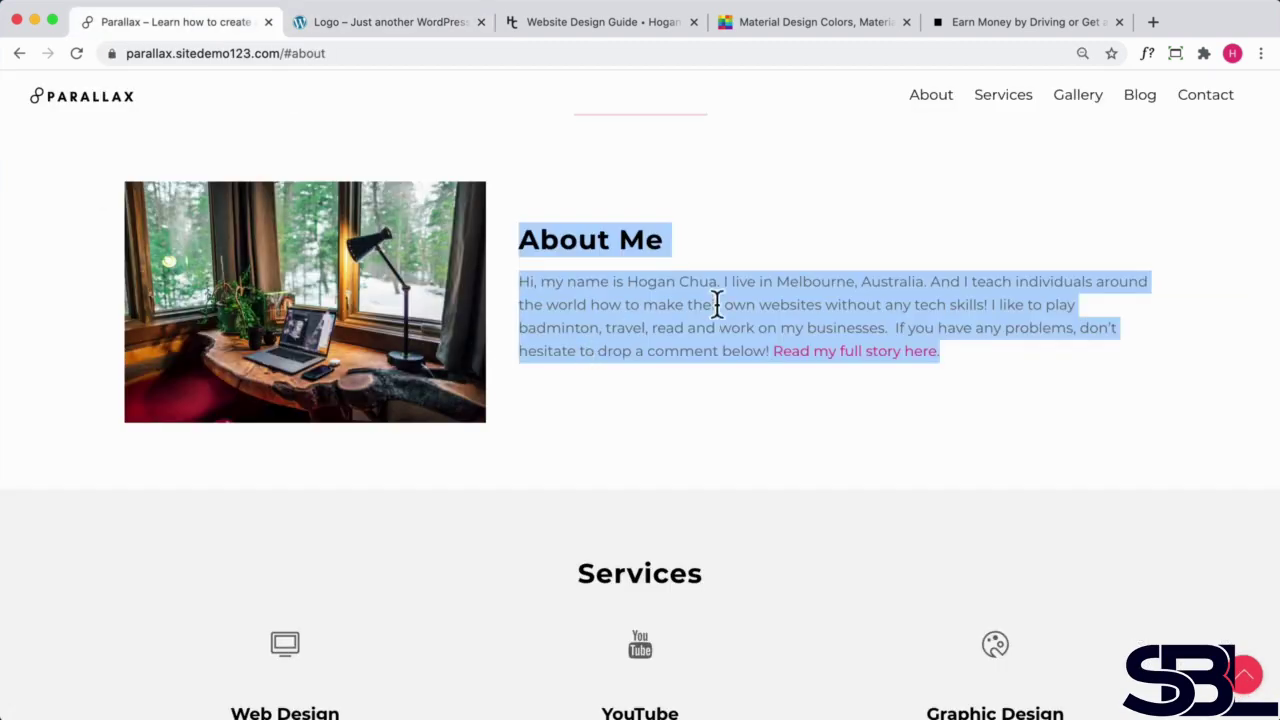
pyautogui.scroll(3, 718, 305)
pyautogui.scroll(2, 717, 307)
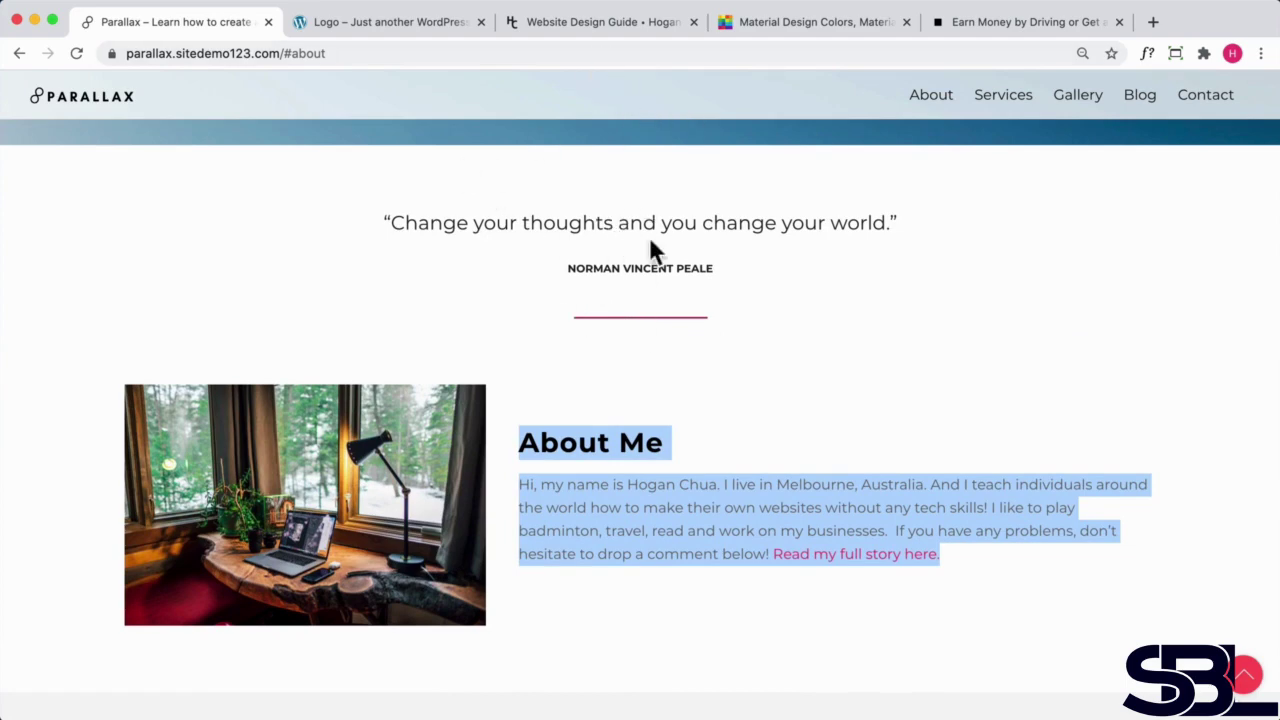
pyautogui.scroll(-1, 556, 272)
pyautogui.scroll(-5, 627, 263)
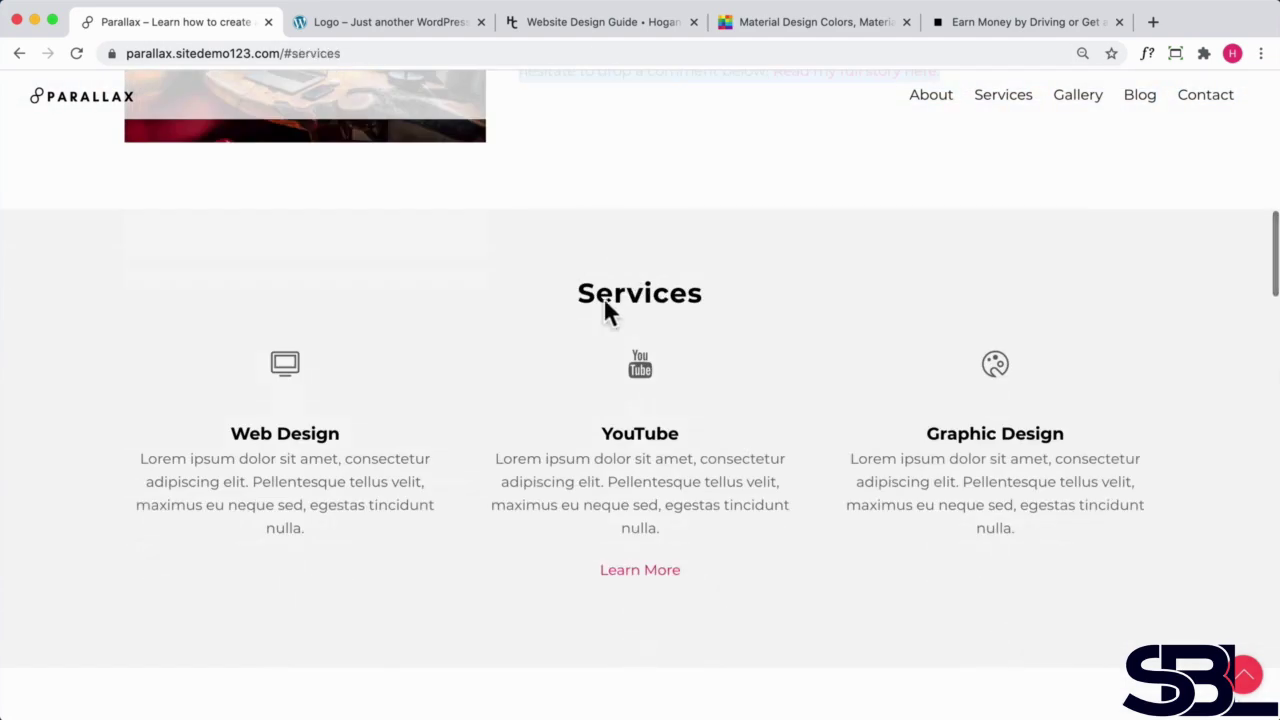
pyautogui.scroll(-8, 660, 290)
pyautogui.scroll(-3, 700, 230)
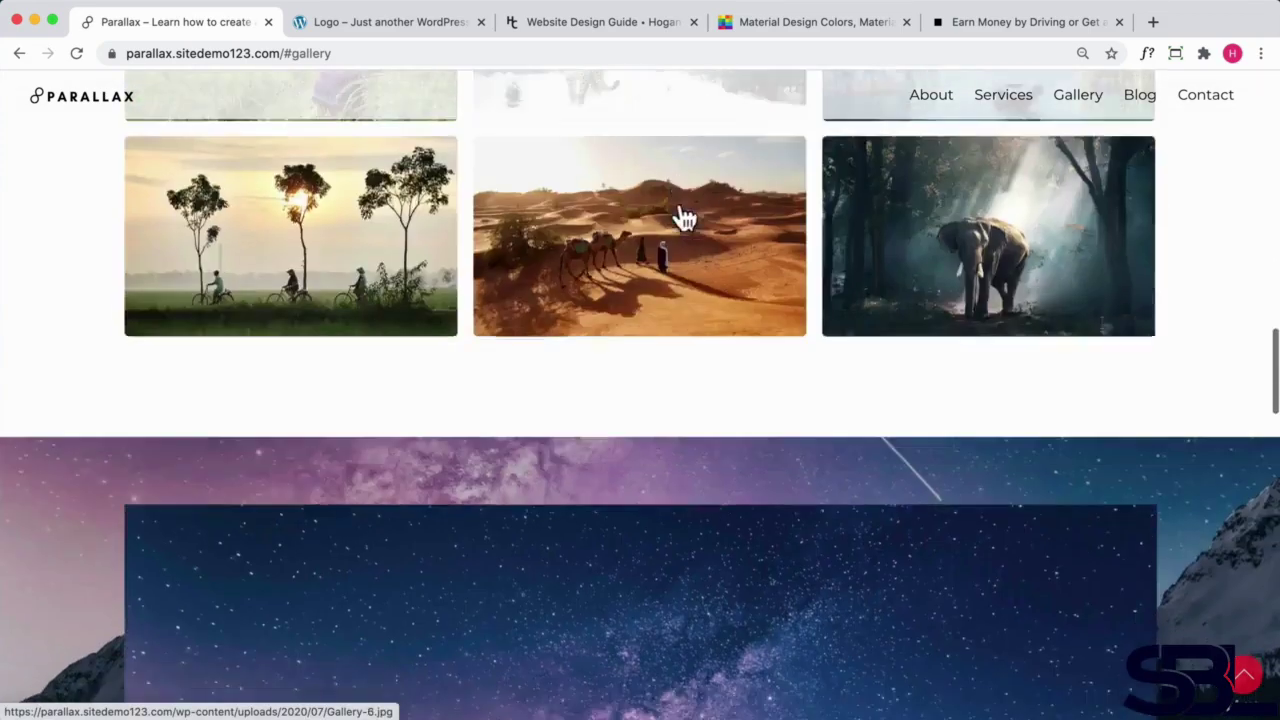
pyautogui.scroll(-2, 684, 218)
pyautogui.scroll(15, 727, 330)
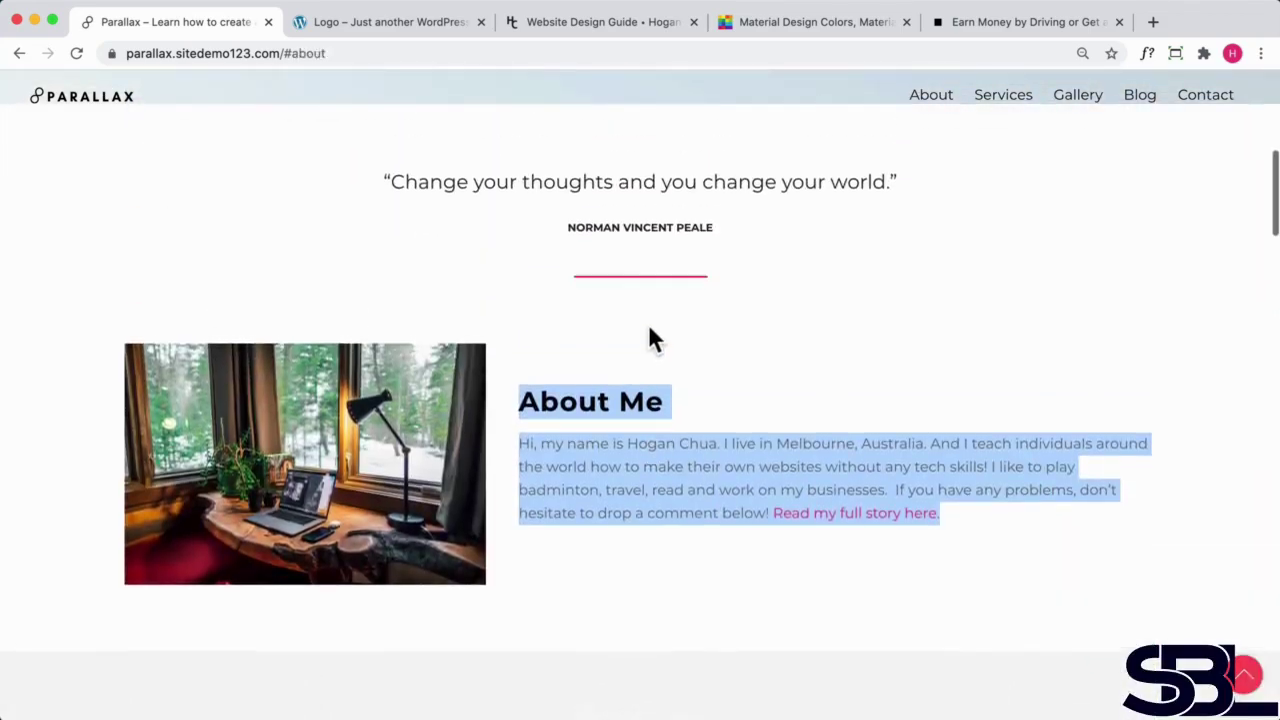
pyautogui.scroll(2, 652, 340)
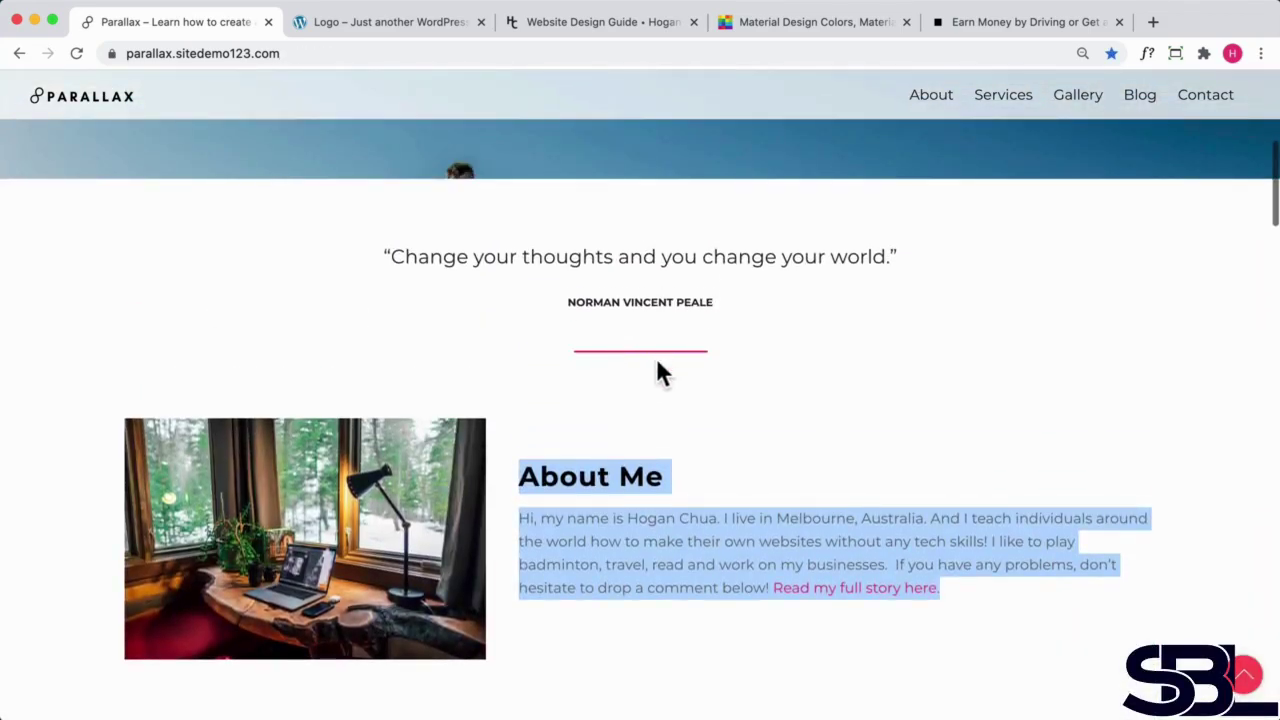
# Back in the page builder, finish editing the About Me text and add a Divider module directly below the quote's author line.
pyautogui.click(345, 21)
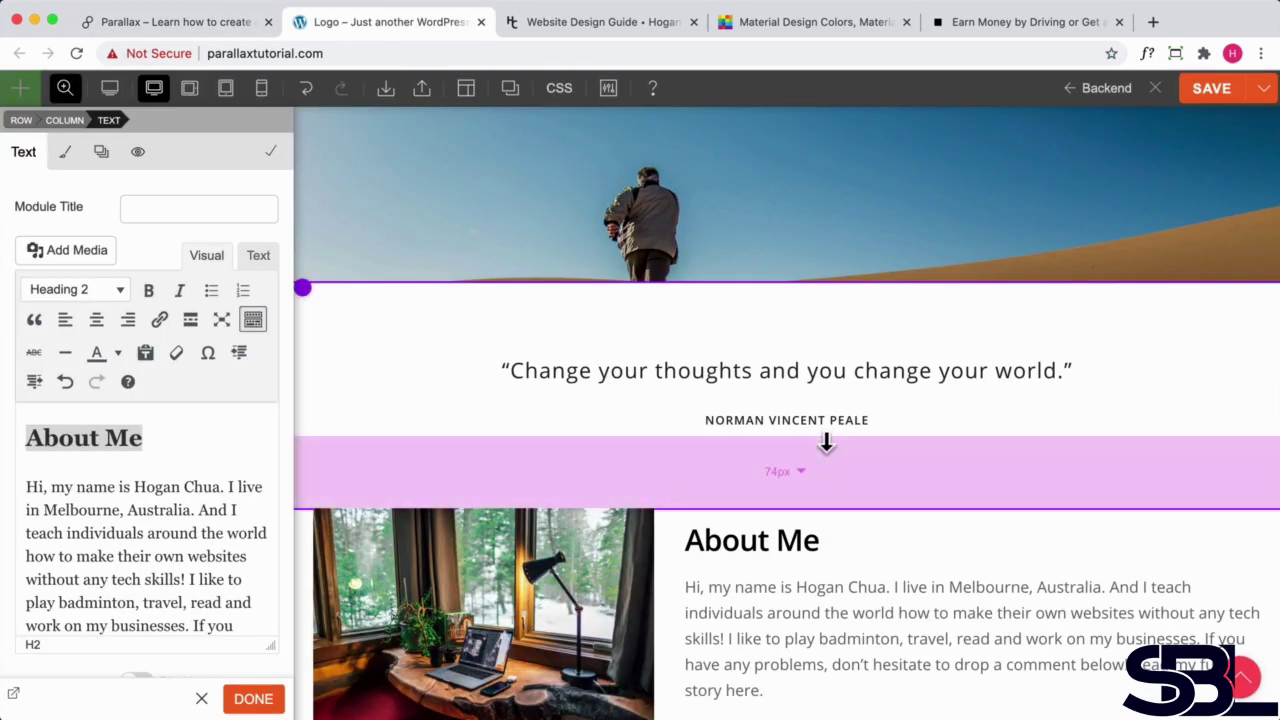
pyautogui.click(253, 698)
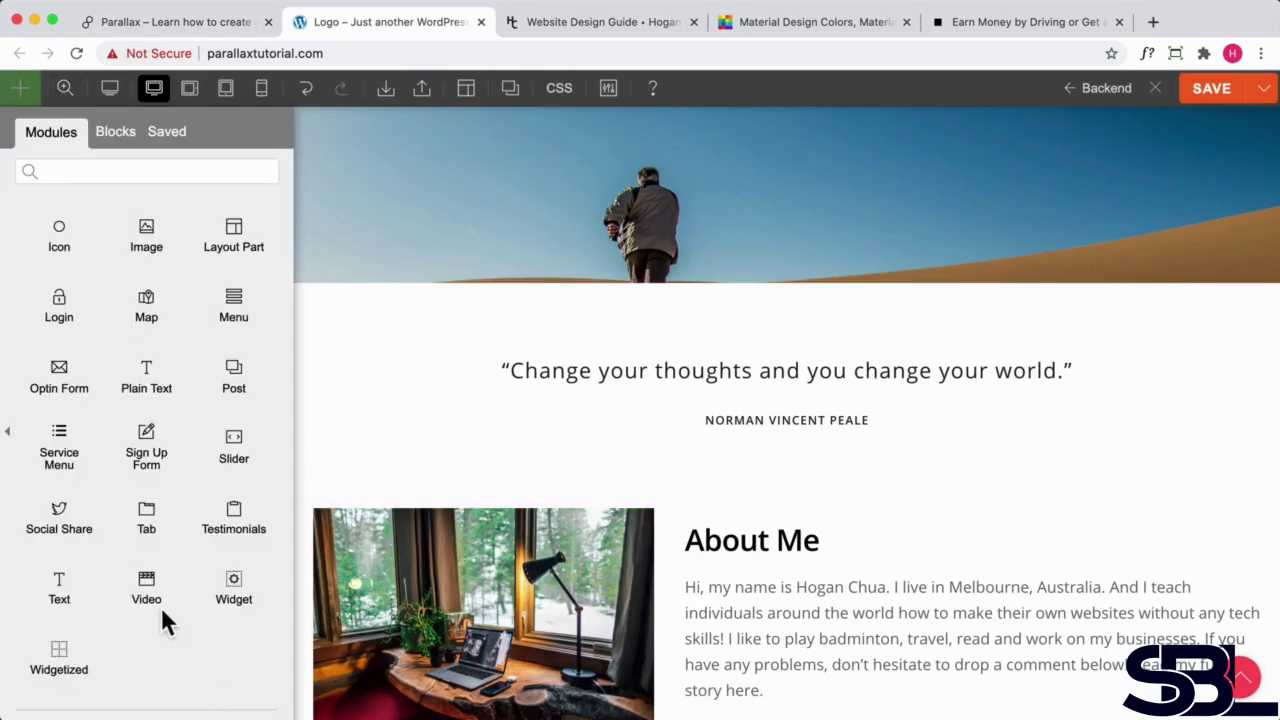
pyautogui.scroll(5, 123, 509)
pyautogui.scroll(-1, 150, 480)
pyautogui.moveTo(252, 430); pyautogui.dragTo(809, 443)
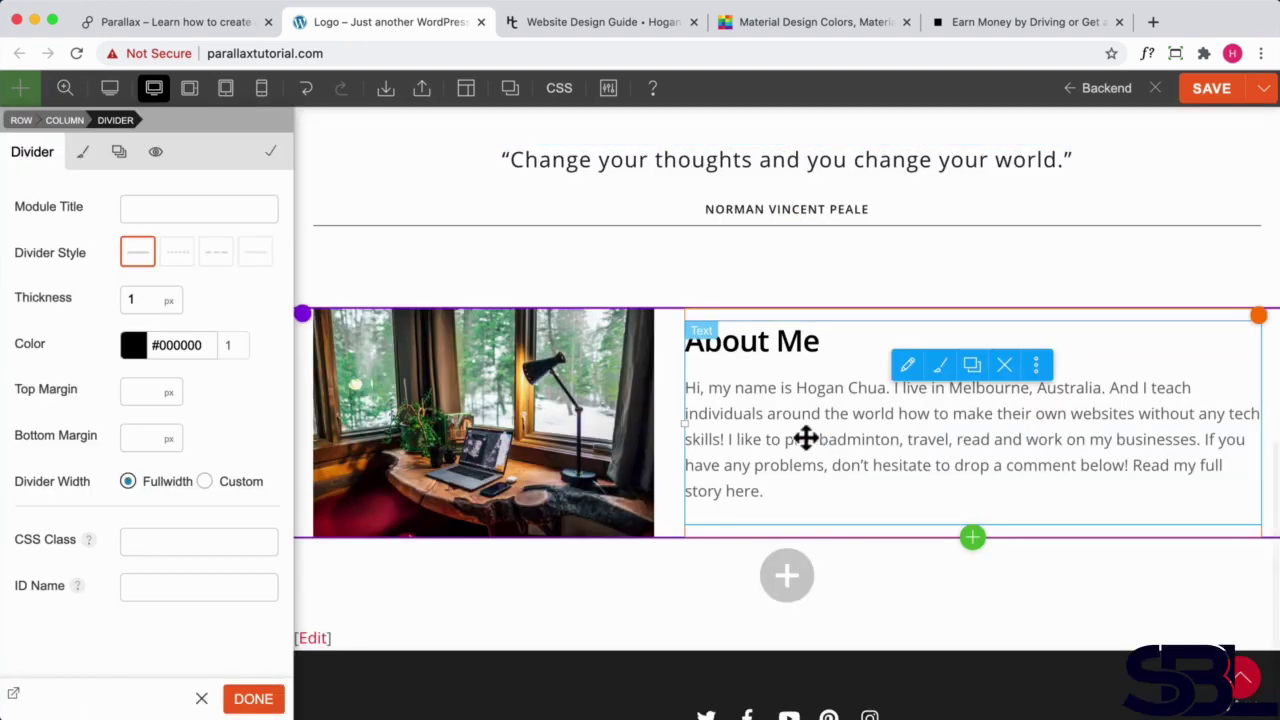
# Save the Begin Now button's background colour #e91e63 as a swatch in the colour picker.
pyautogui.scroll(4, 785, 448)
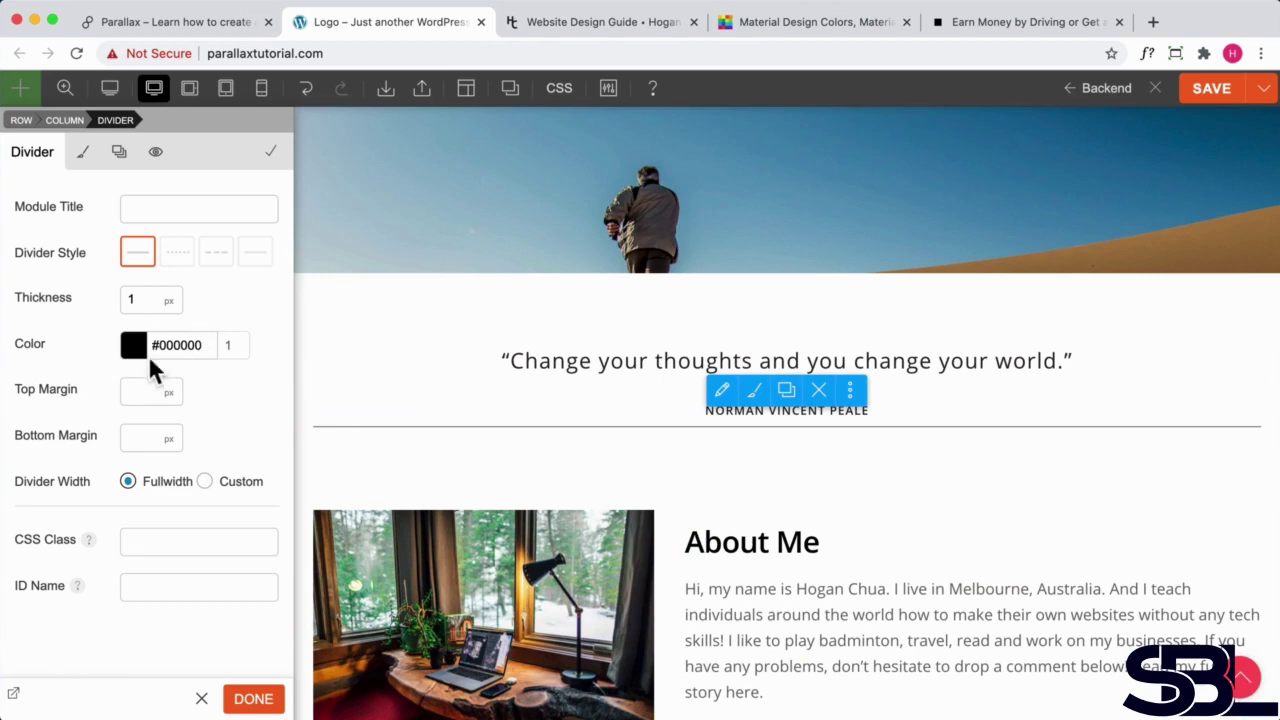
pyautogui.scroll(5, 654, 349)
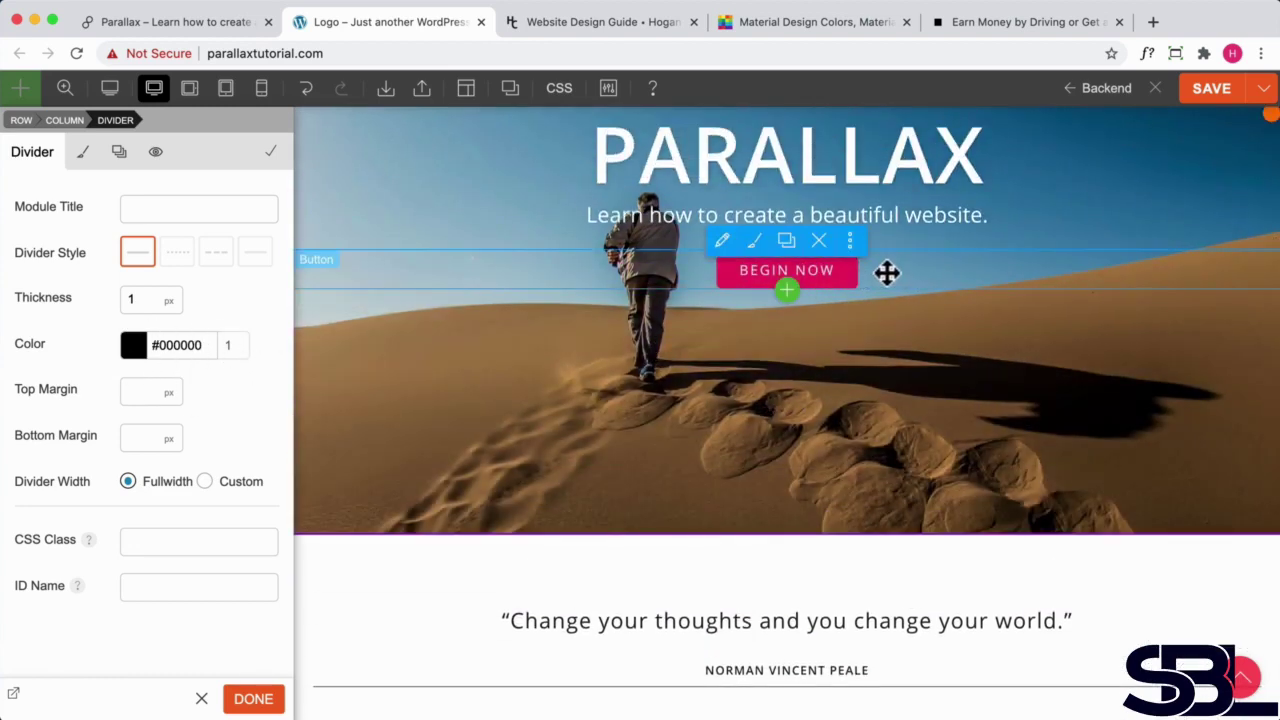
pyautogui.click(888, 272)
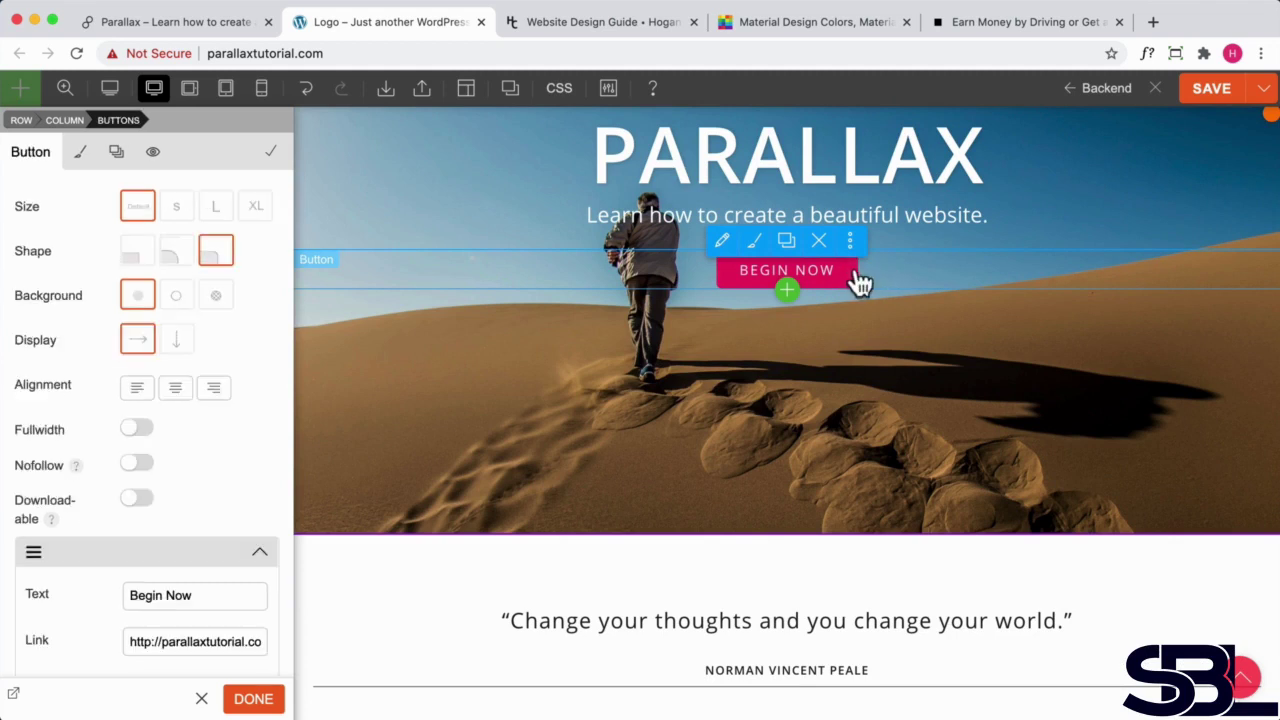
pyautogui.click(81, 160)
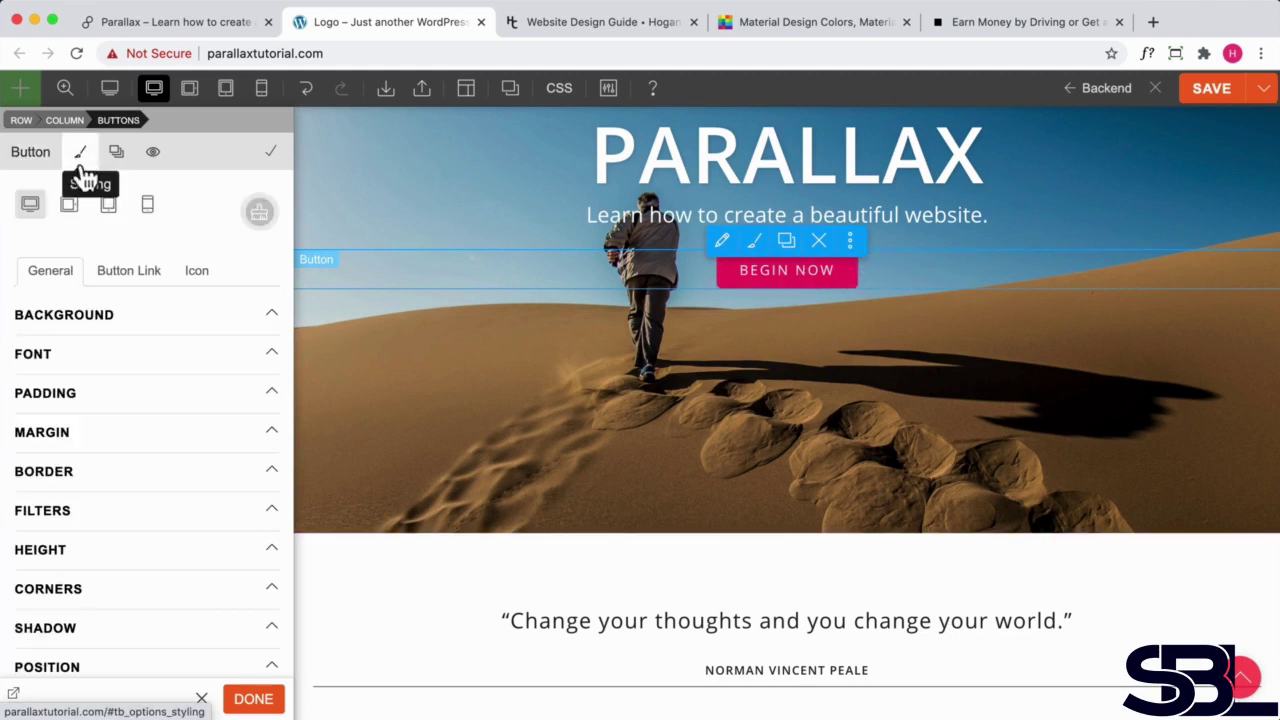
pyautogui.click(108, 274)
pyautogui.click(94, 322)
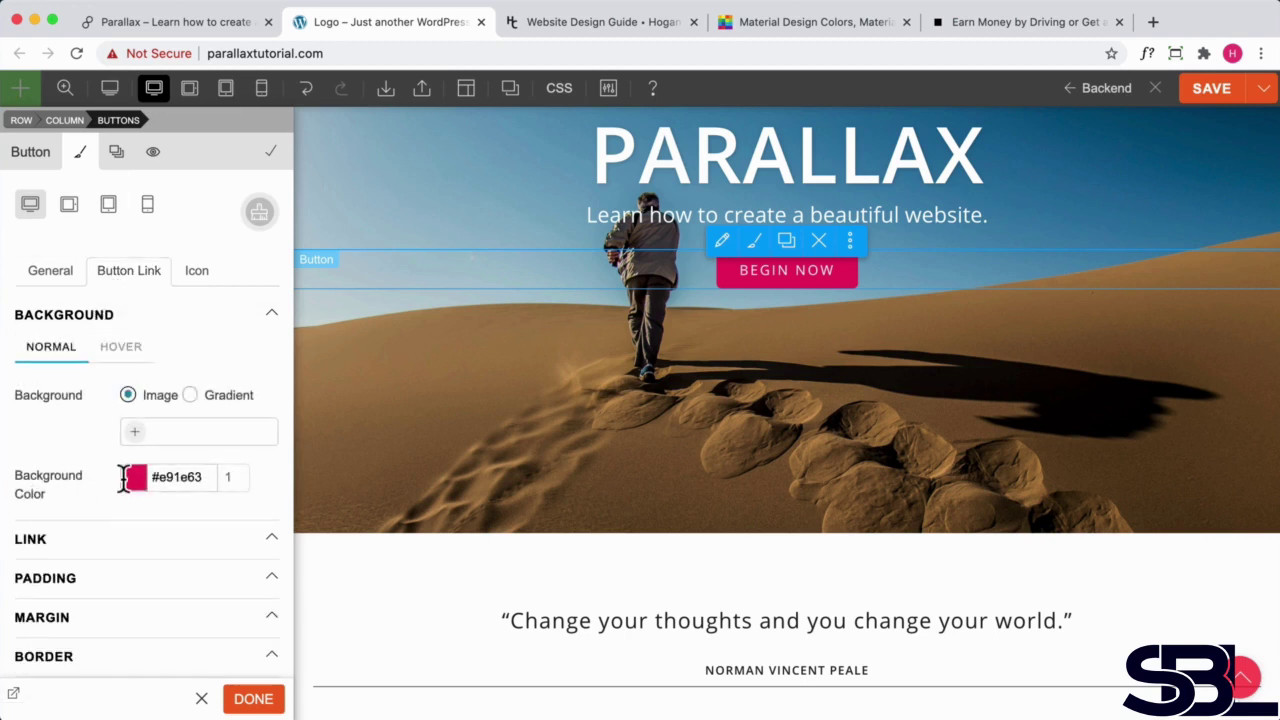
pyautogui.click(127, 477)
pyautogui.scroll(-1, 51, 563)
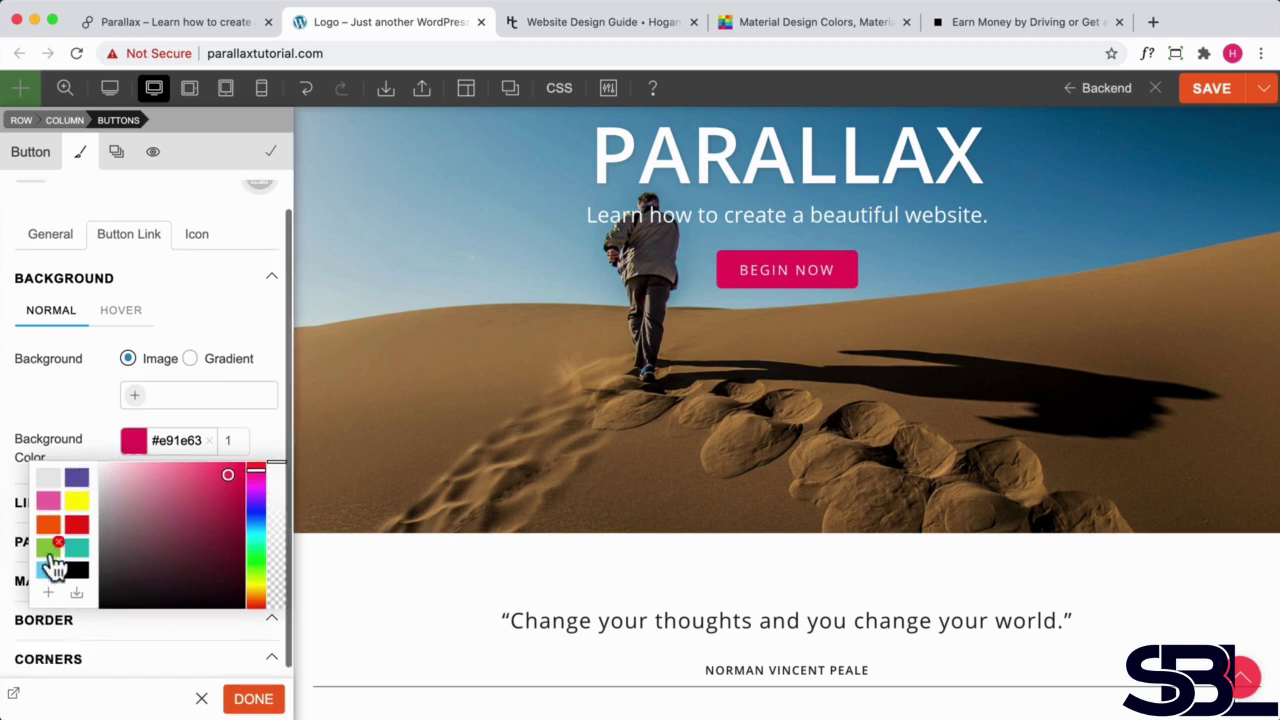
pyautogui.click(48, 594)
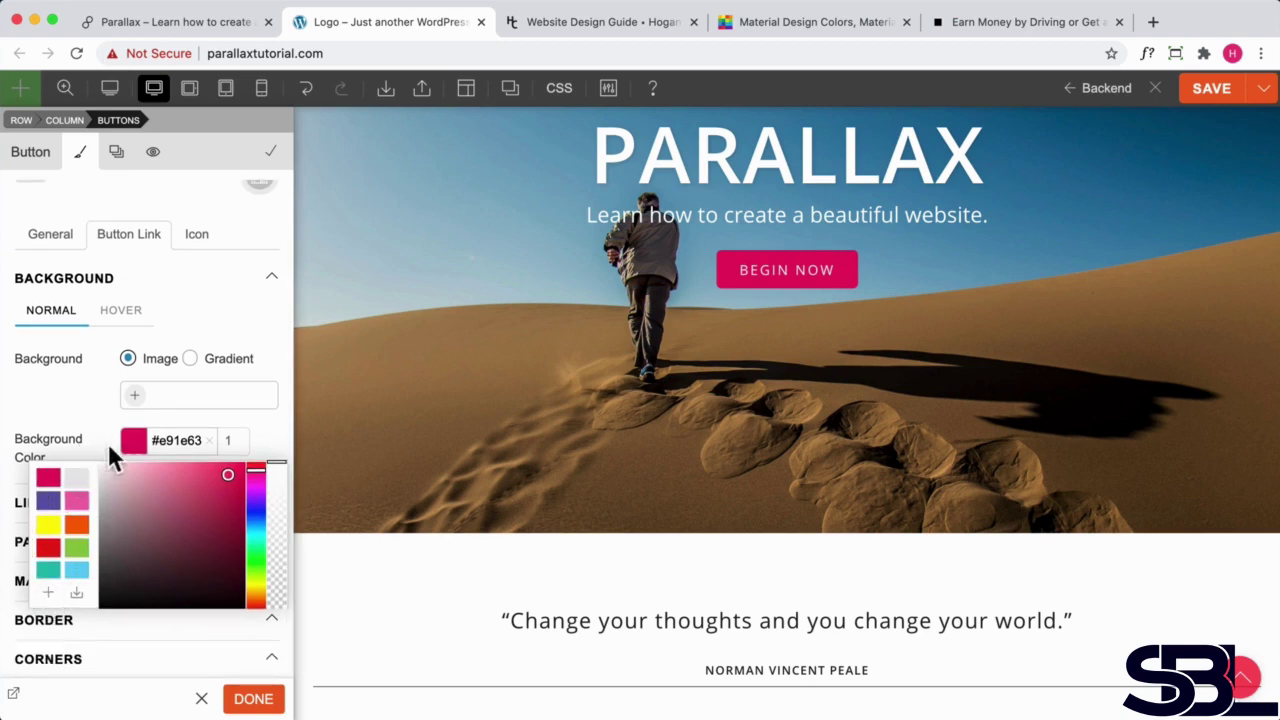
# Set the divider below the quote to the saved #e91e63 colour swatch with a thickness of 2 px.
pyautogui.scroll(-3, 371, 463)
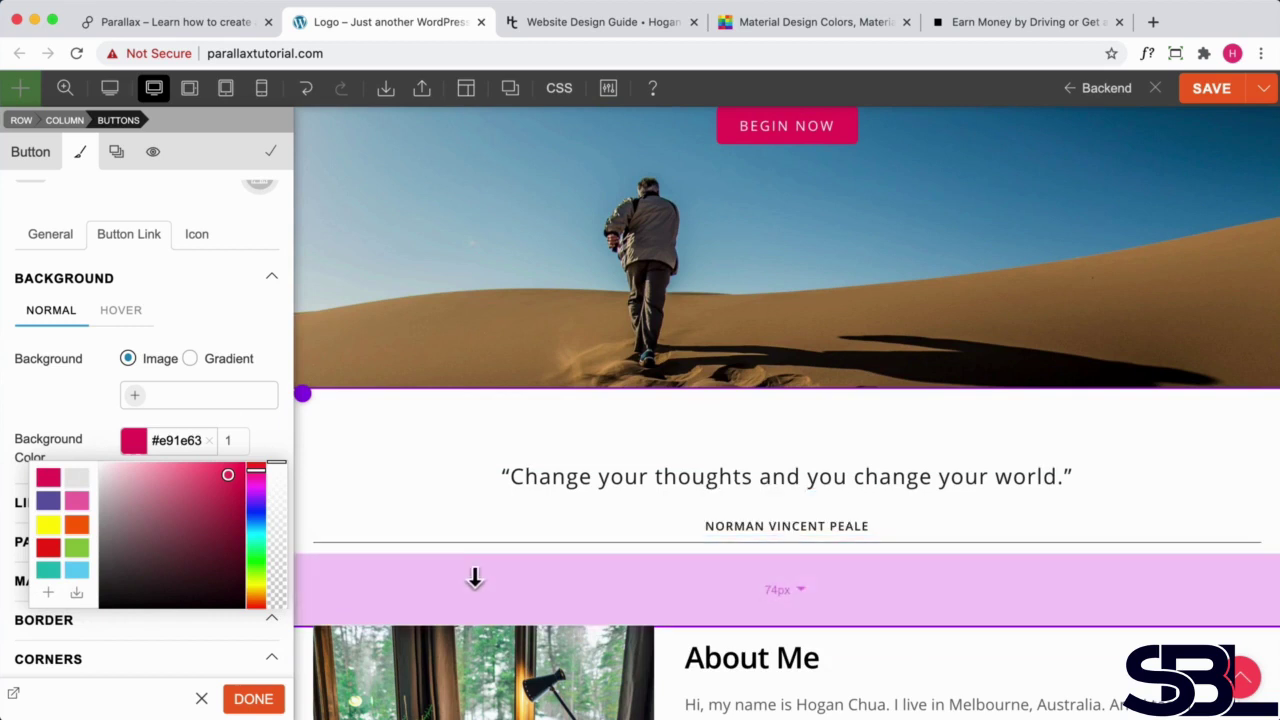
pyautogui.click(475, 578)
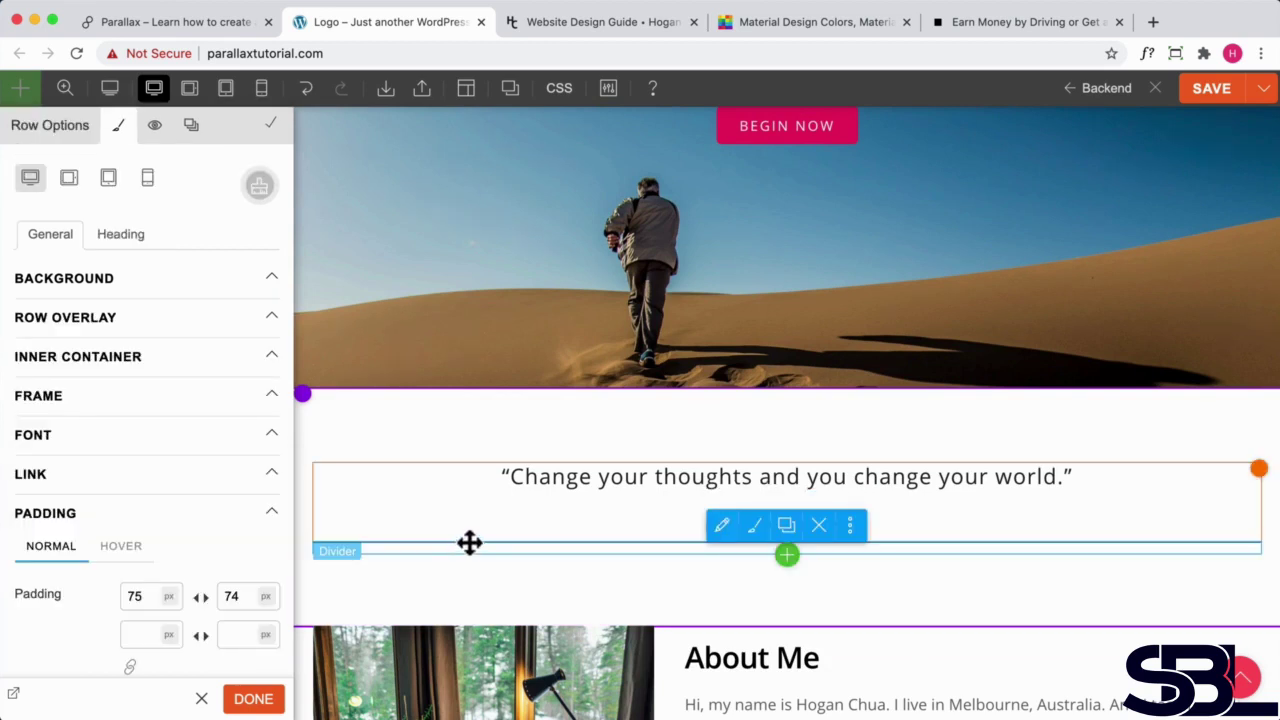
pyautogui.click(470, 543)
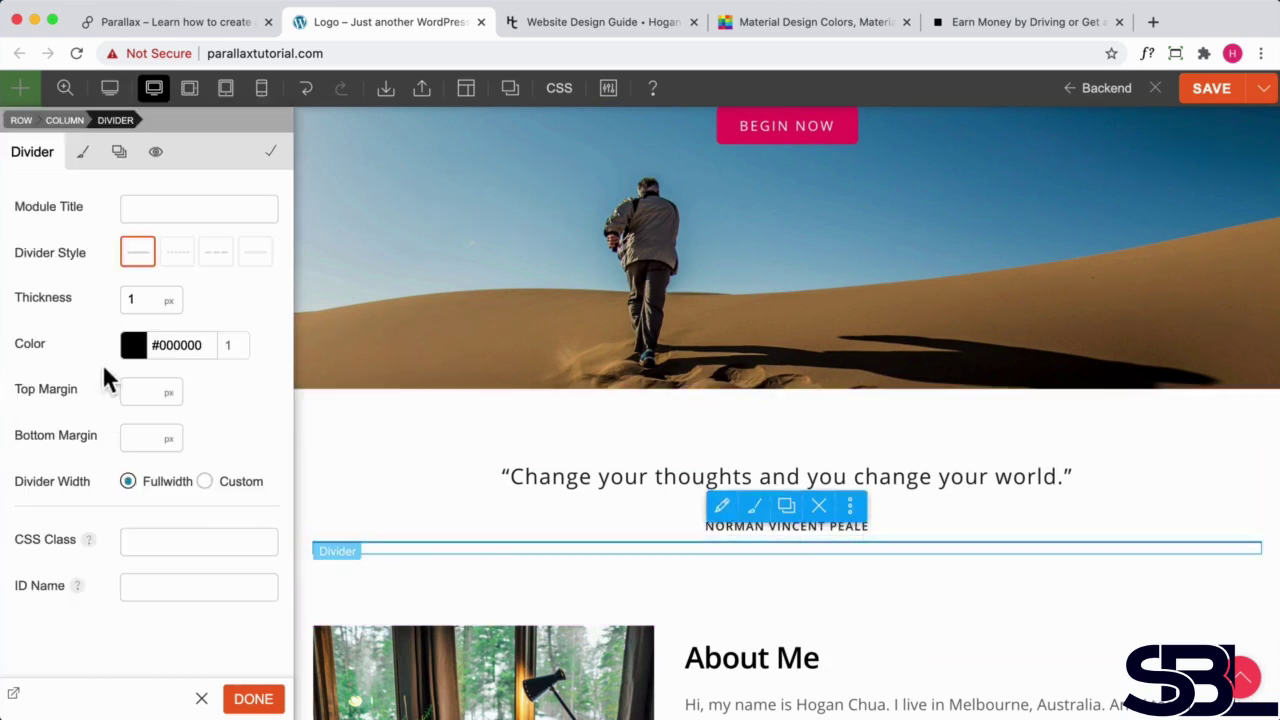
pyautogui.click(133, 345)
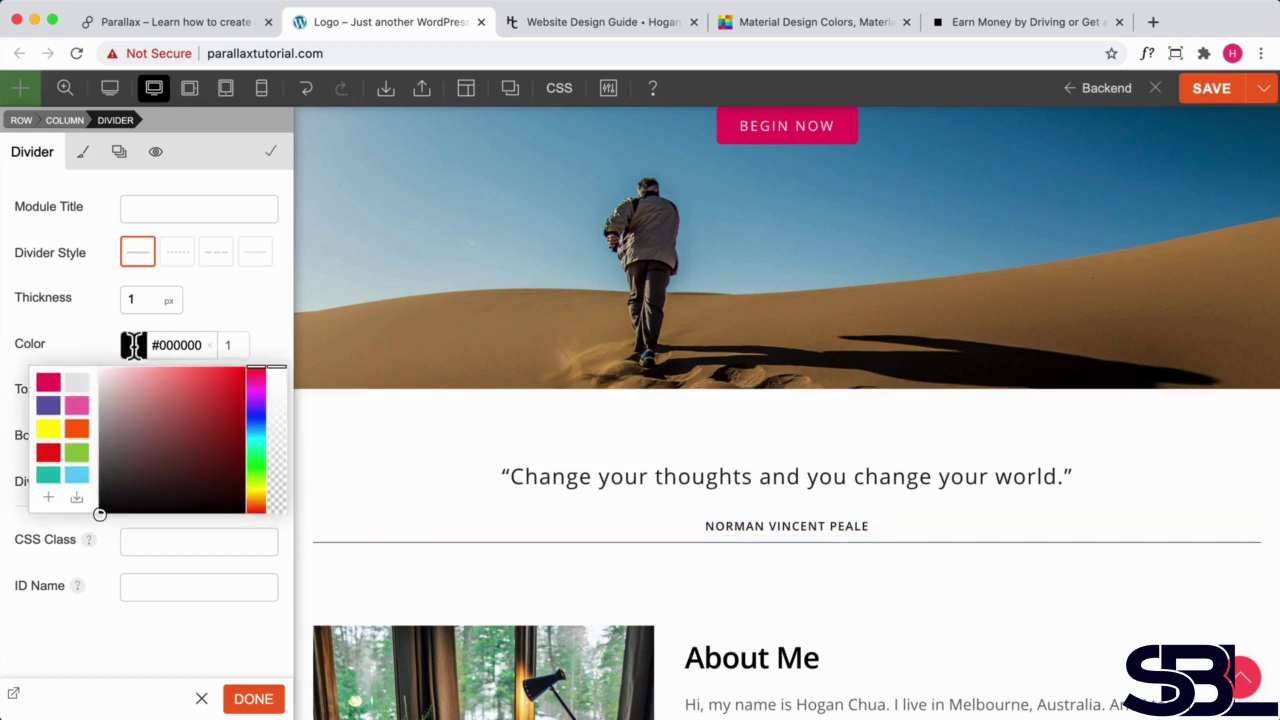
pyautogui.click(48, 382)
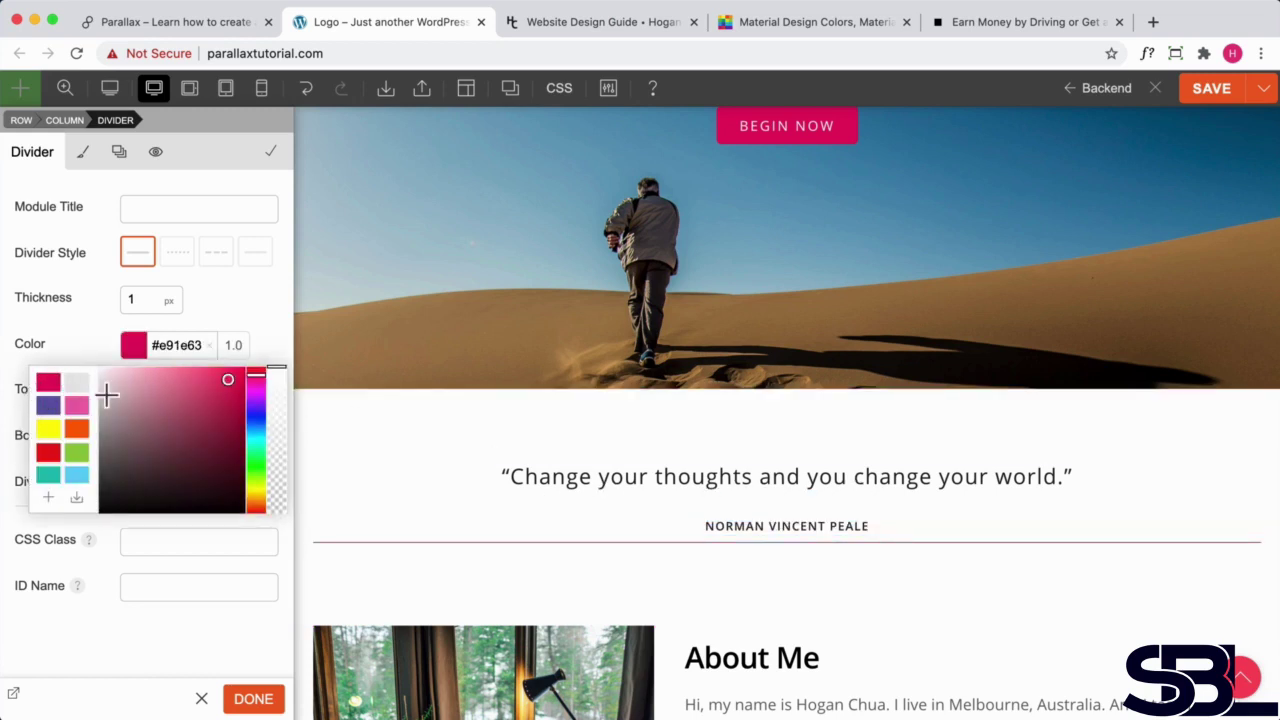
pyautogui.click(127, 301)
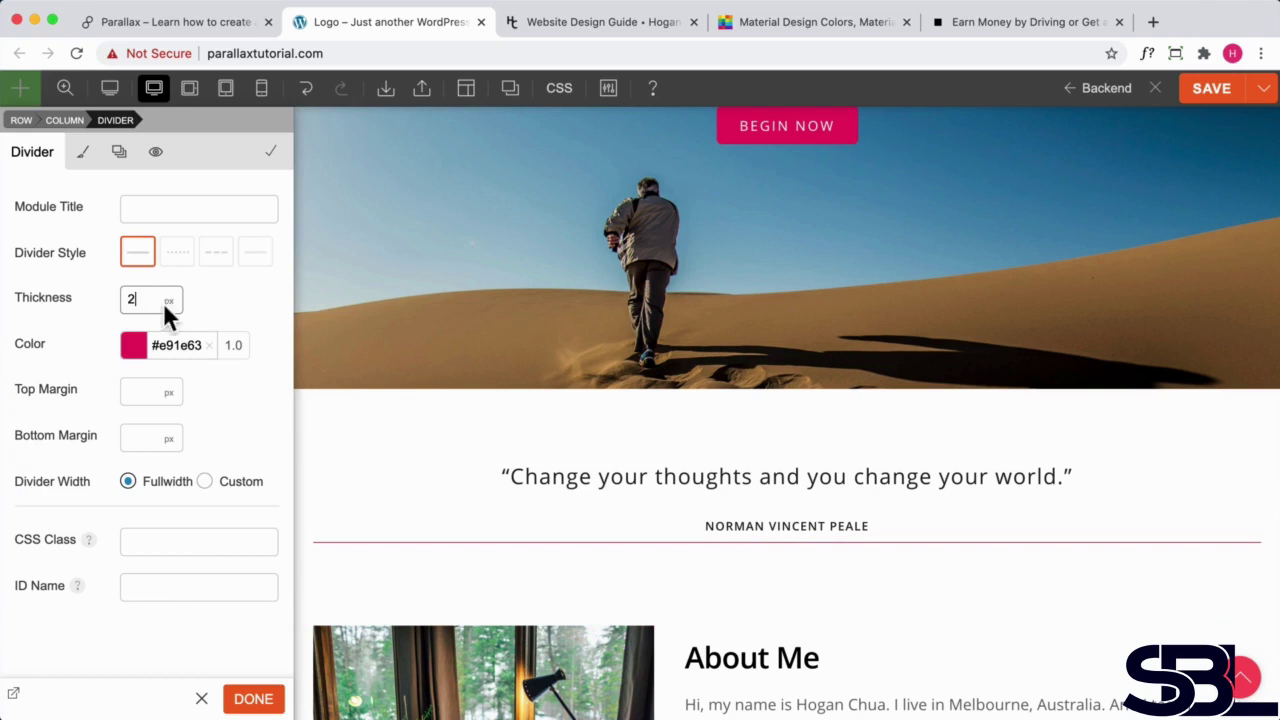
pyautogui.write('2')
pyautogui.click(218, 286)
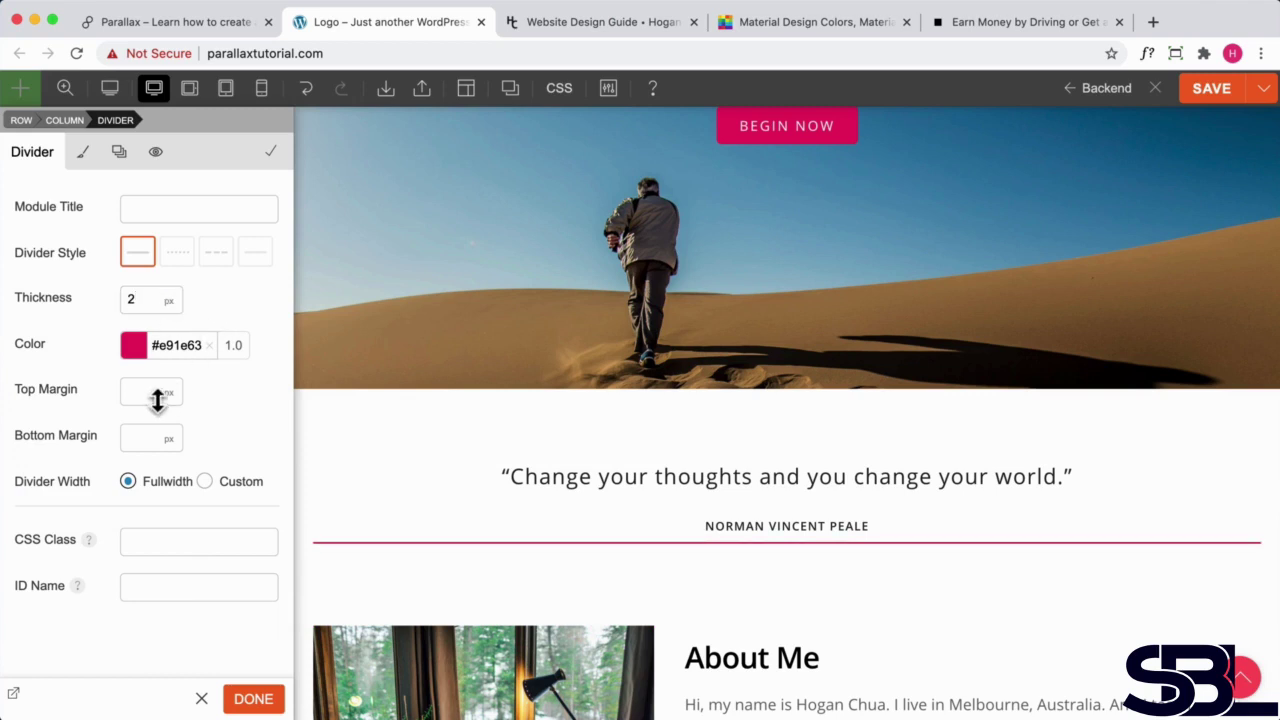
# Give the divider a custom width of 150 px and centre-align it.
pyautogui.moveTo(88, 482); pyautogui.dragTo(22, 481)
pyautogui.click(205, 484)
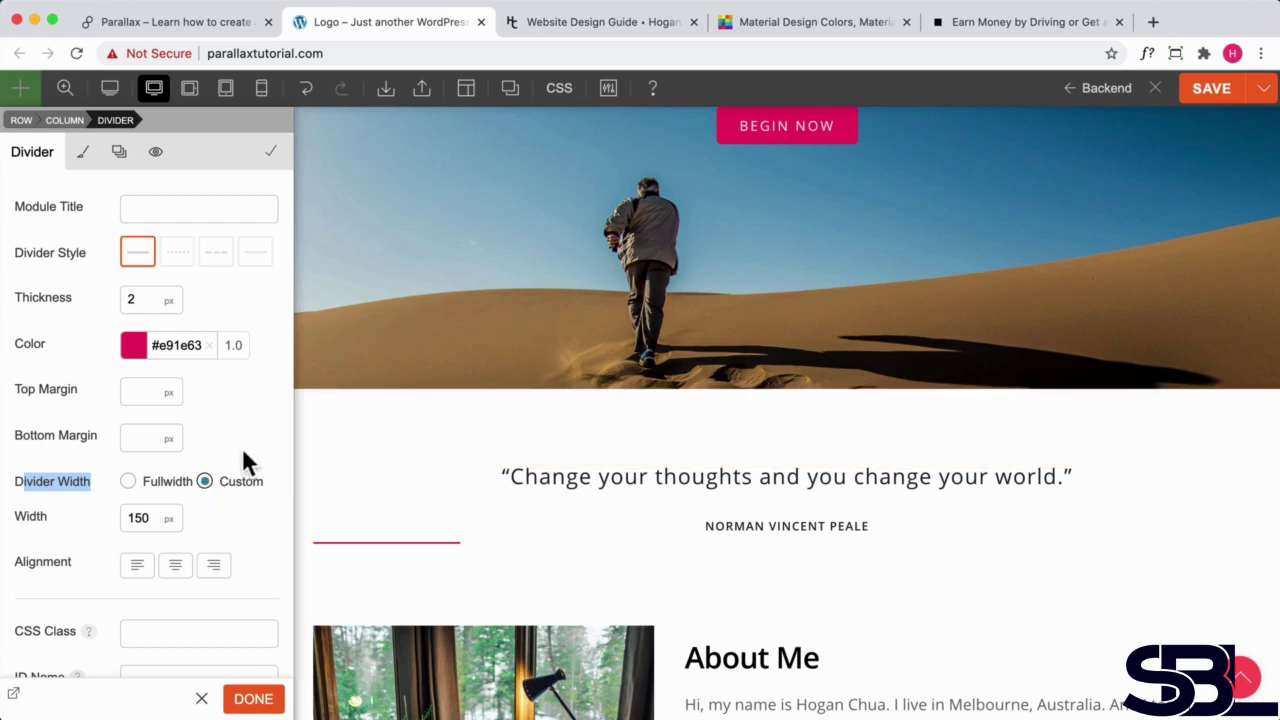
pyautogui.click(176, 566)
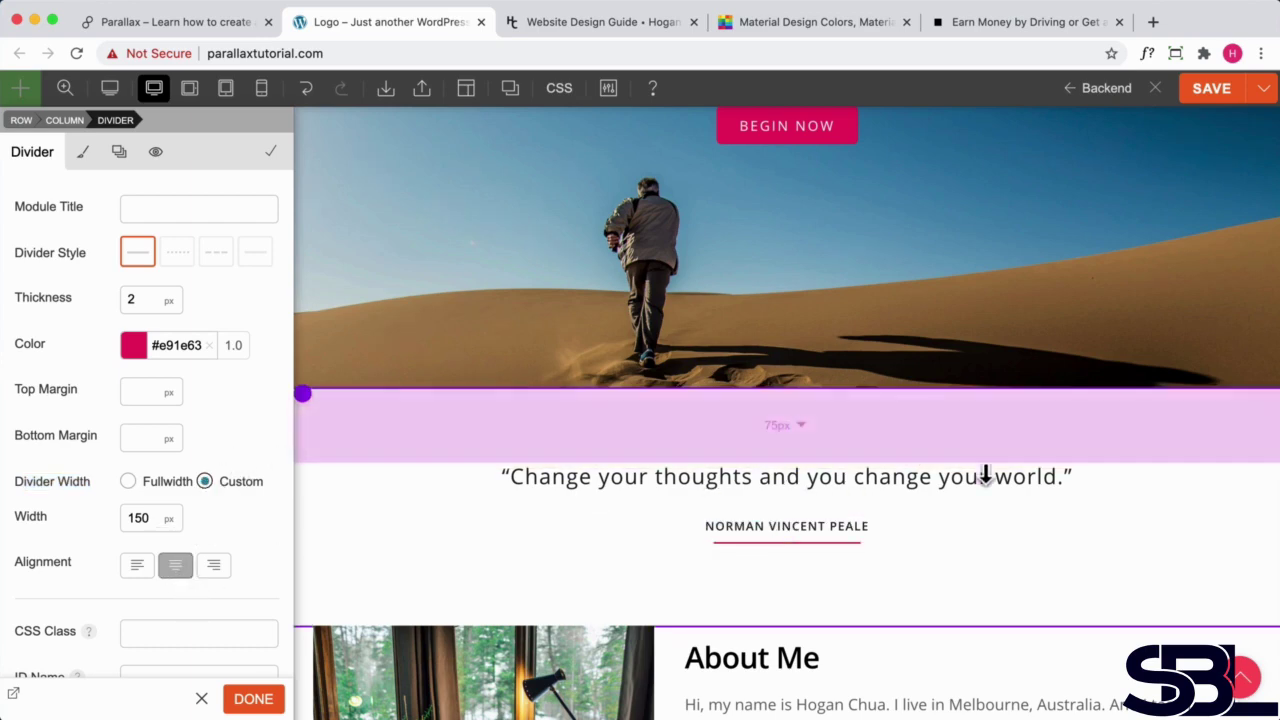
# Widen the gap between the quote's author line and the pink divider, and save the page.
pyautogui.scroll(-2, 900, 455)
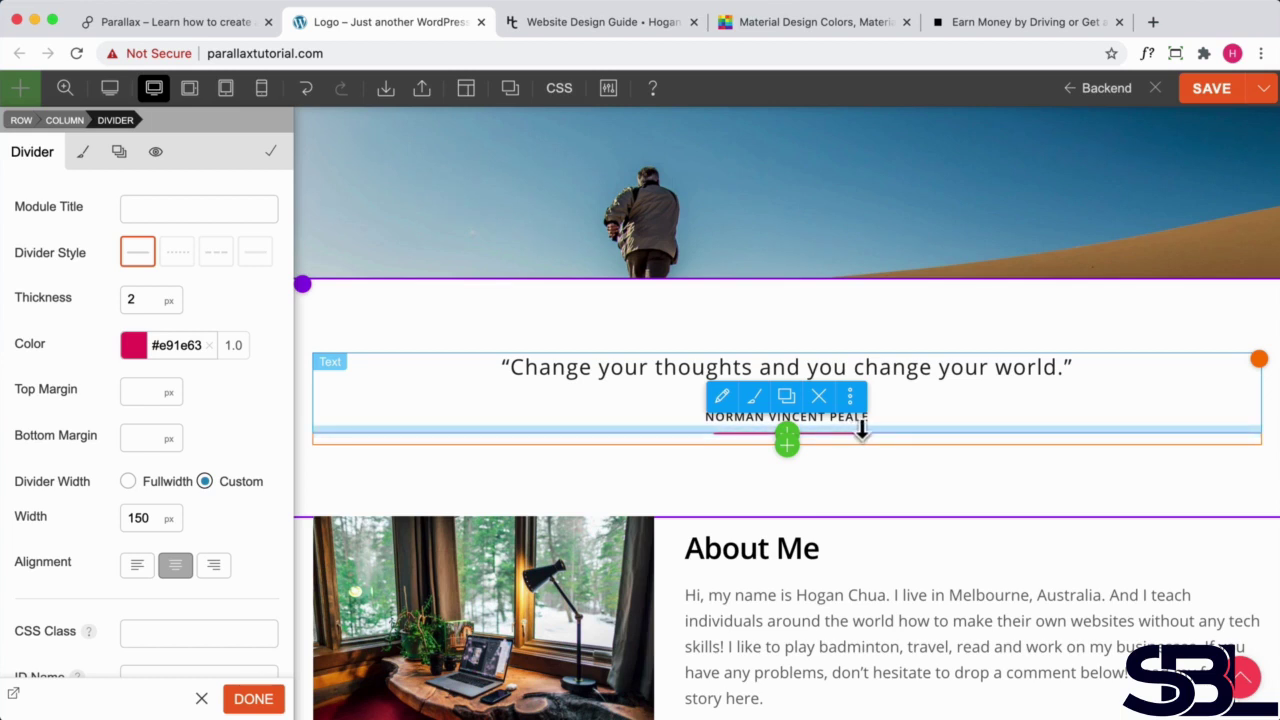
pyautogui.moveTo(861, 430); pyautogui.dragTo(862, 462)
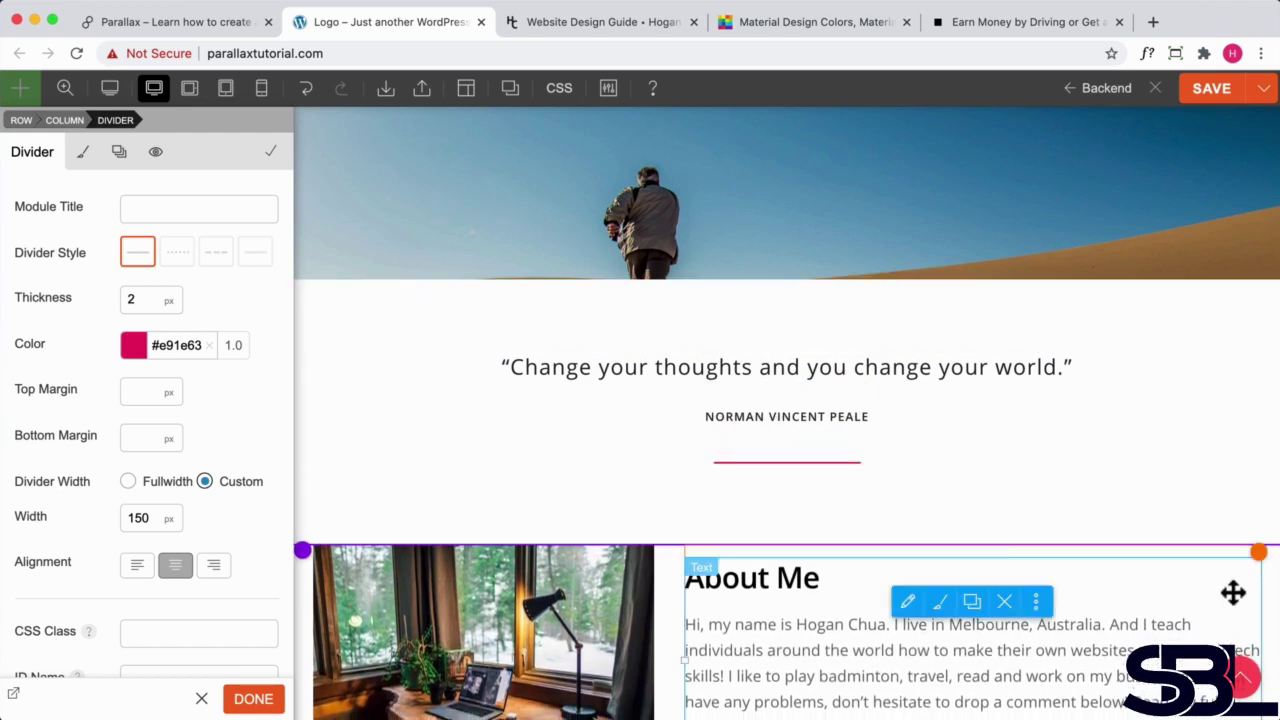
pyautogui.scroll(-5, 1006, 570)
pyautogui.scroll(5, 1006, 570)
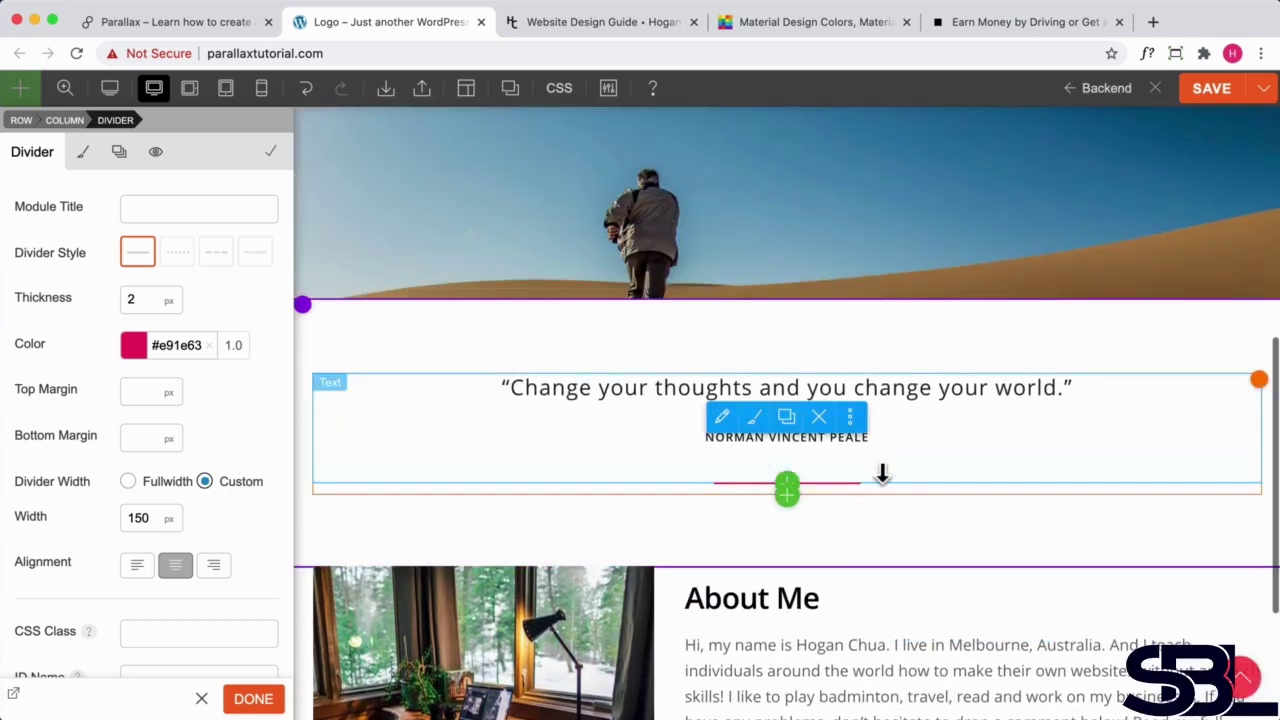
pyautogui.click(62, 89)
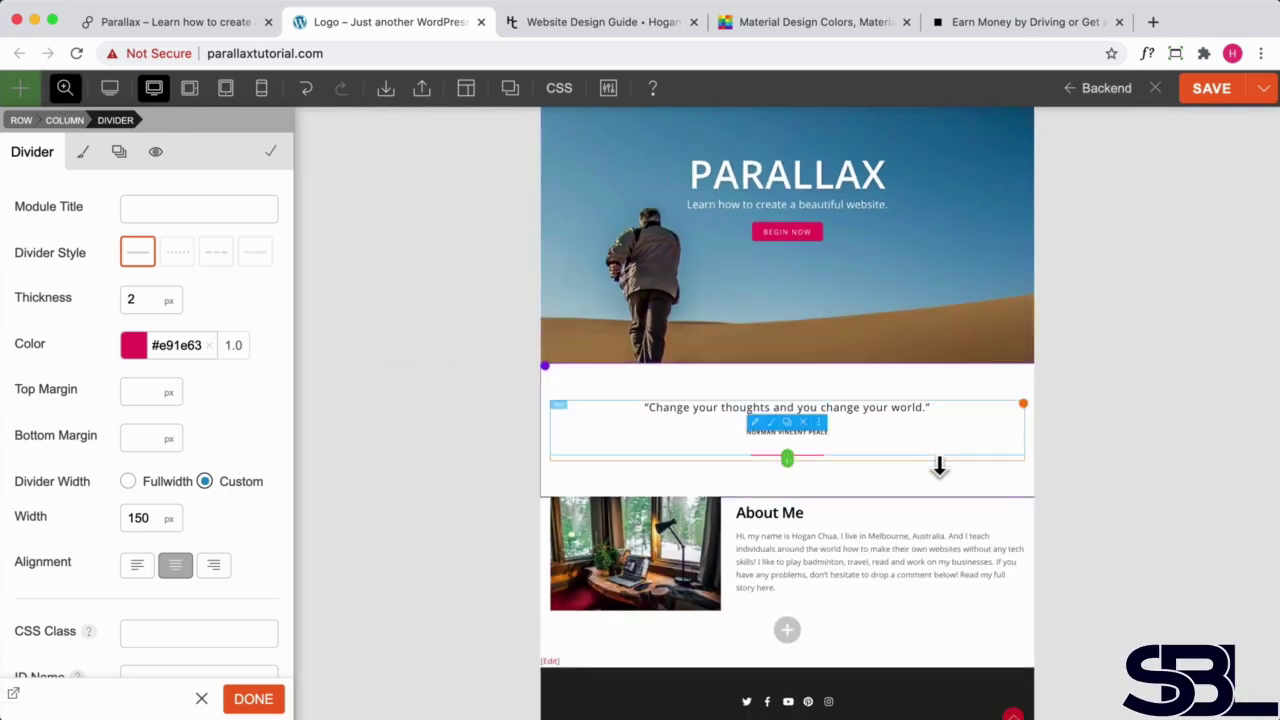
pyautogui.click(1203, 100)
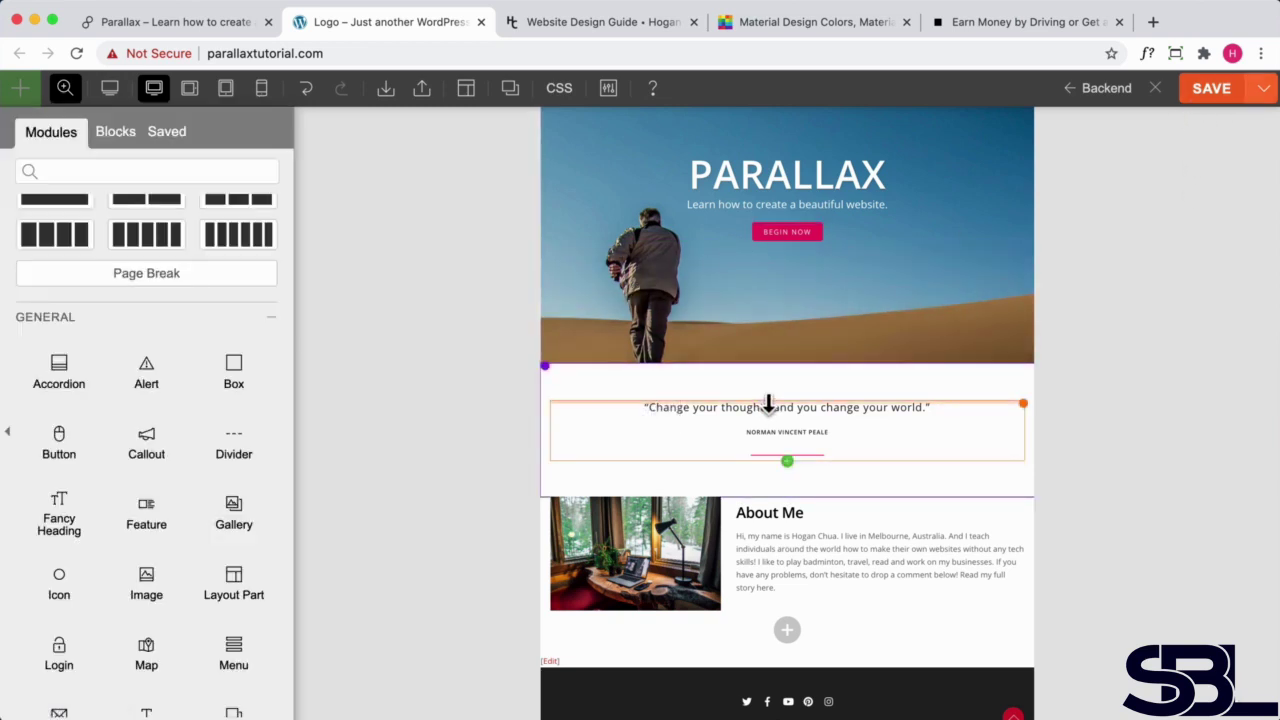
# On the demo Parallax site, examine the divider spacing, the About Me text and its link, and the Services section.
pyautogui.click(209, 23)
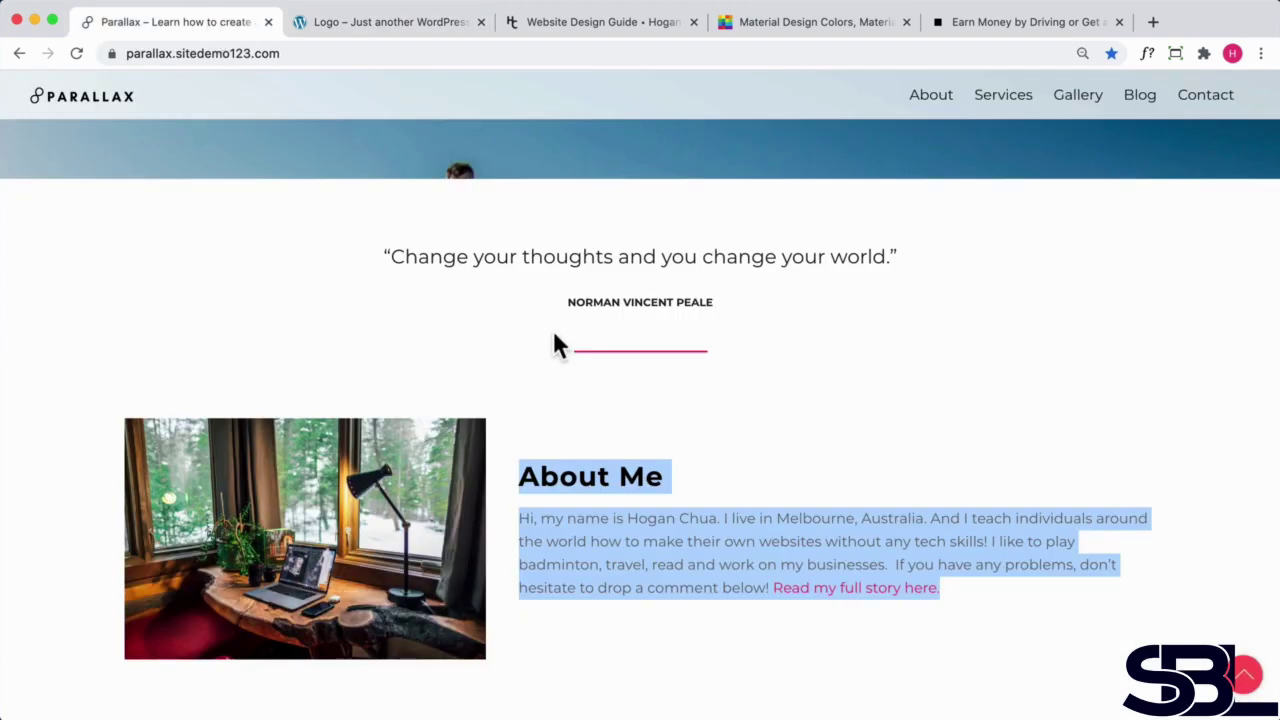
pyautogui.scroll(-5, 550, 335)
pyautogui.scroll(2, 547, 329)
pyautogui.scroll(-1, 224, 450)
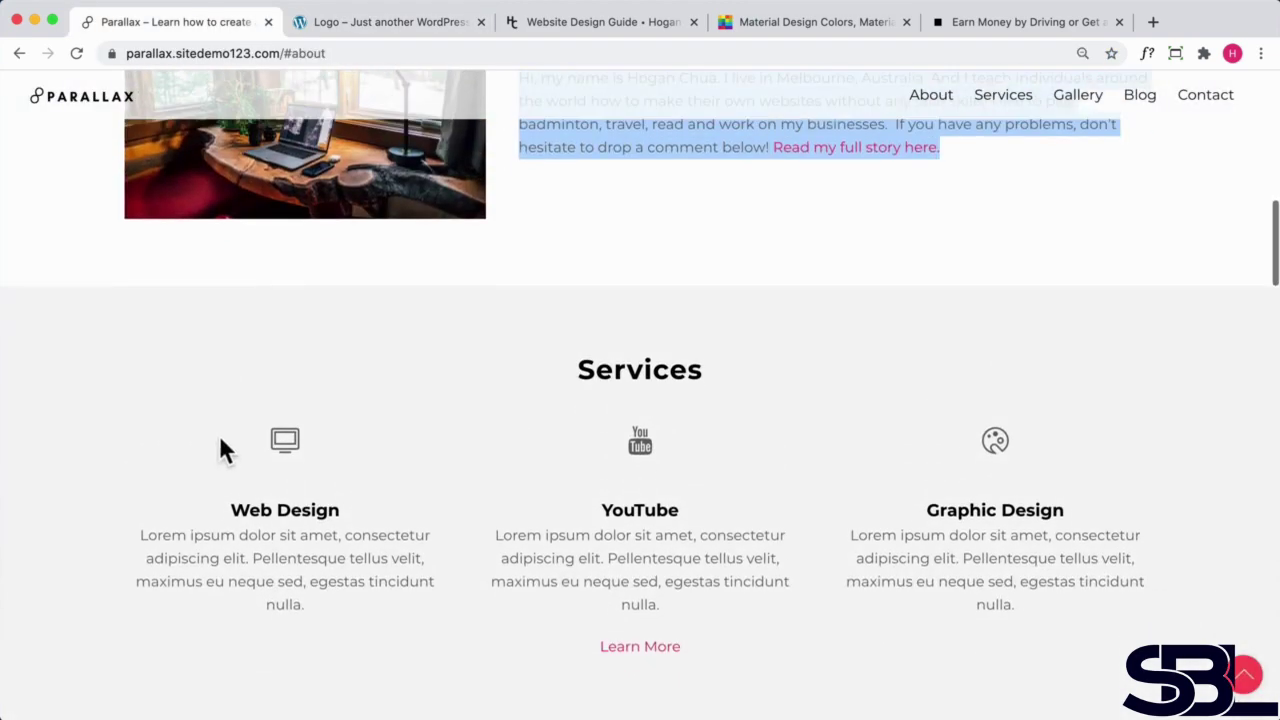
pyautogui.scroll(2, 645, 472)
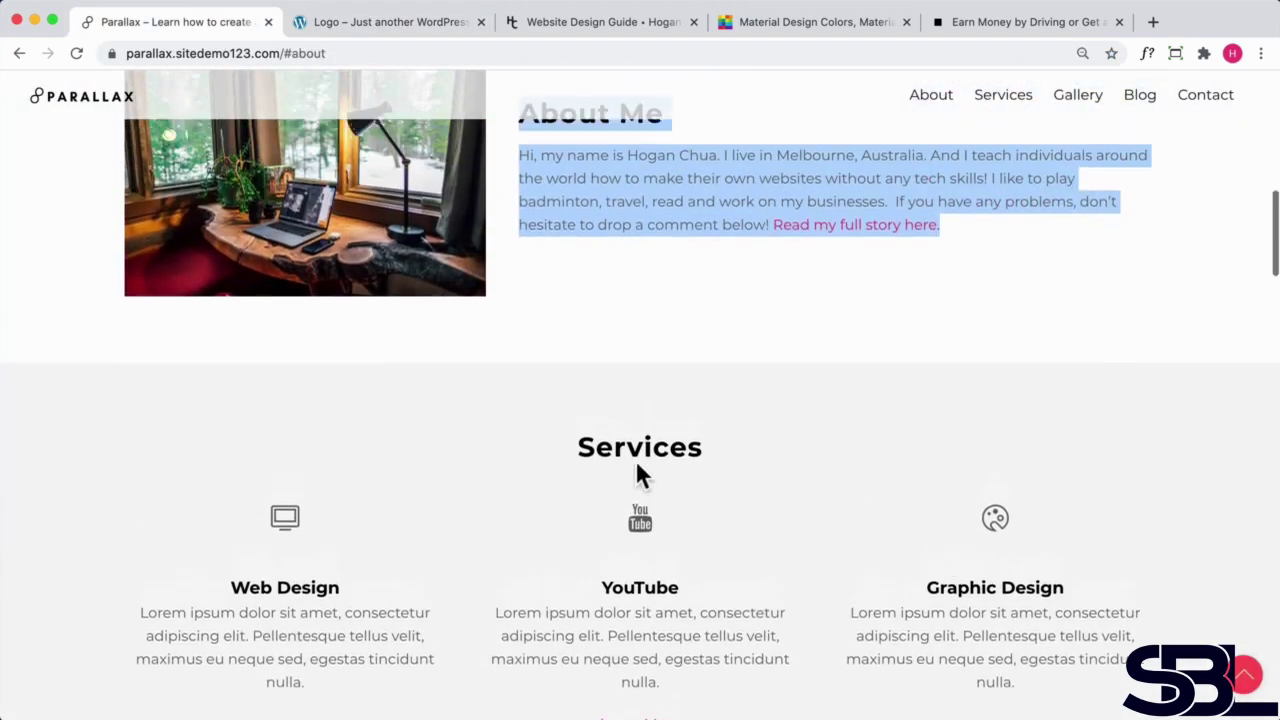
# Back in the page builder, start inserting a link on the words "Read my full story here." in the About Me text.
pyautogui.click(360, 24)
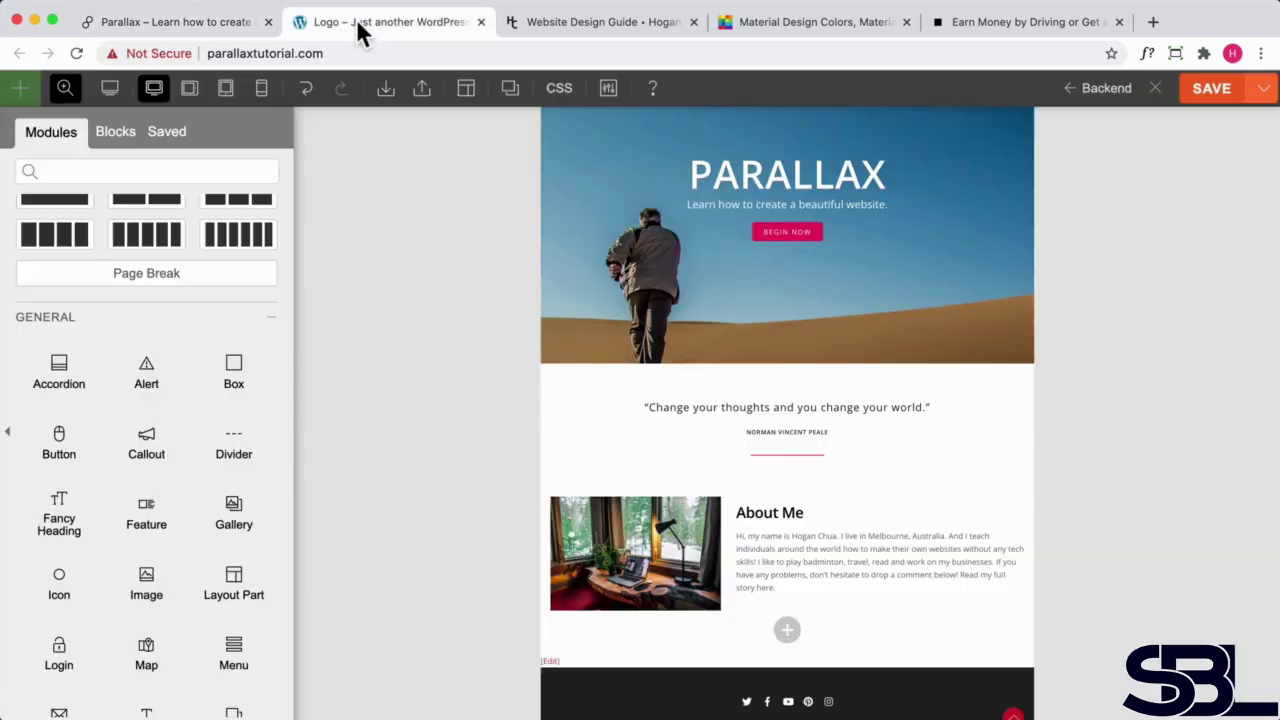
pyautogui.click(910, 560)
pyautogui.scroll(-3, 110, 500)
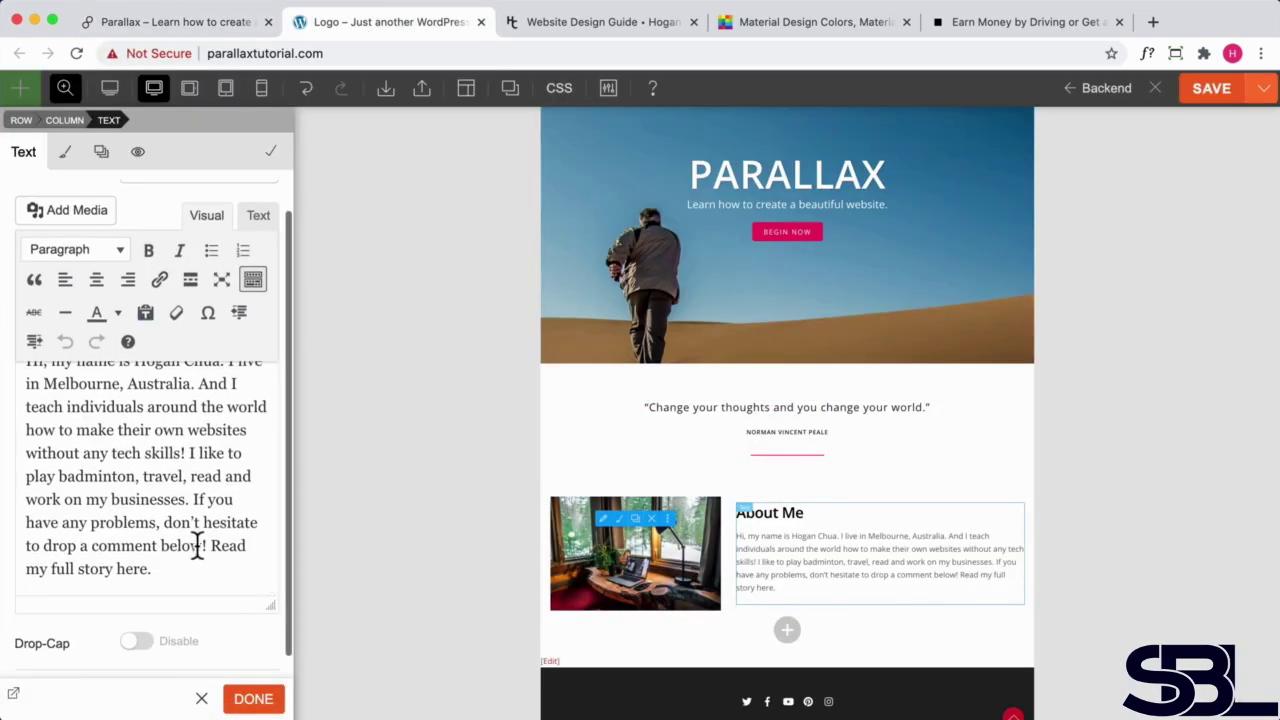
pyautogui.moveTo(213, 545); pyautogui.dragTo(249, 556)
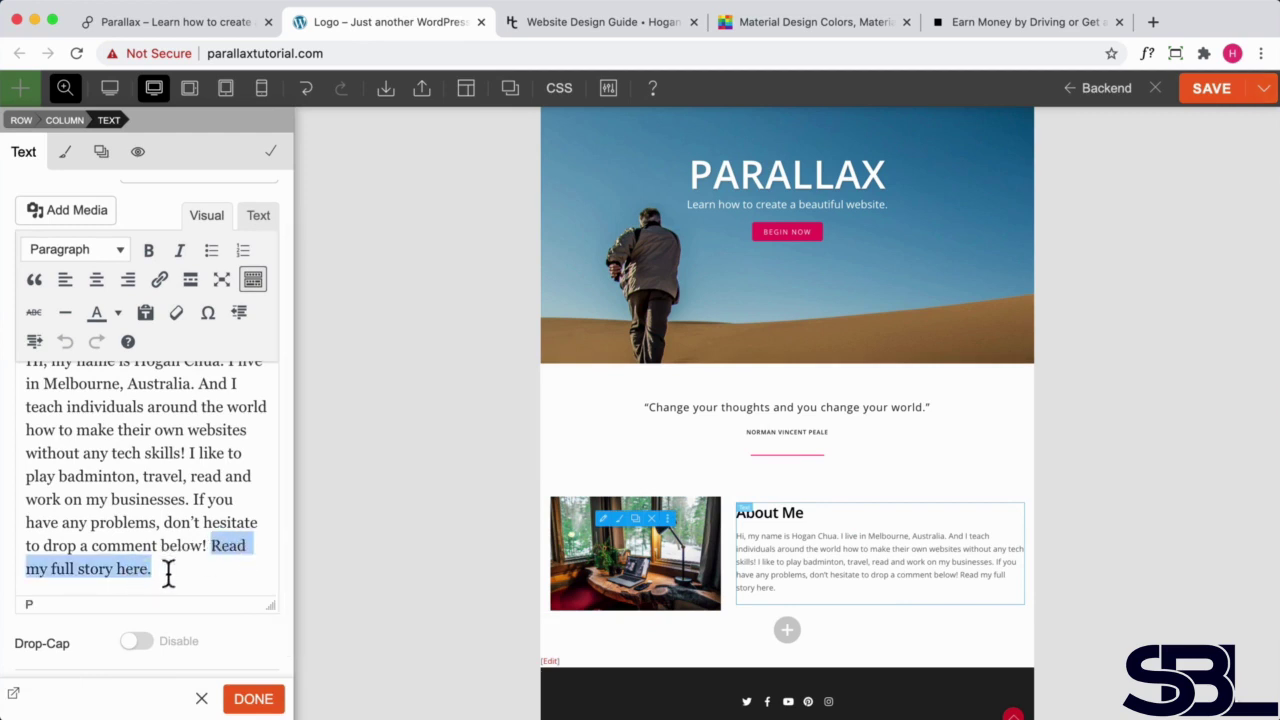
pyautogui.click(159, 282)
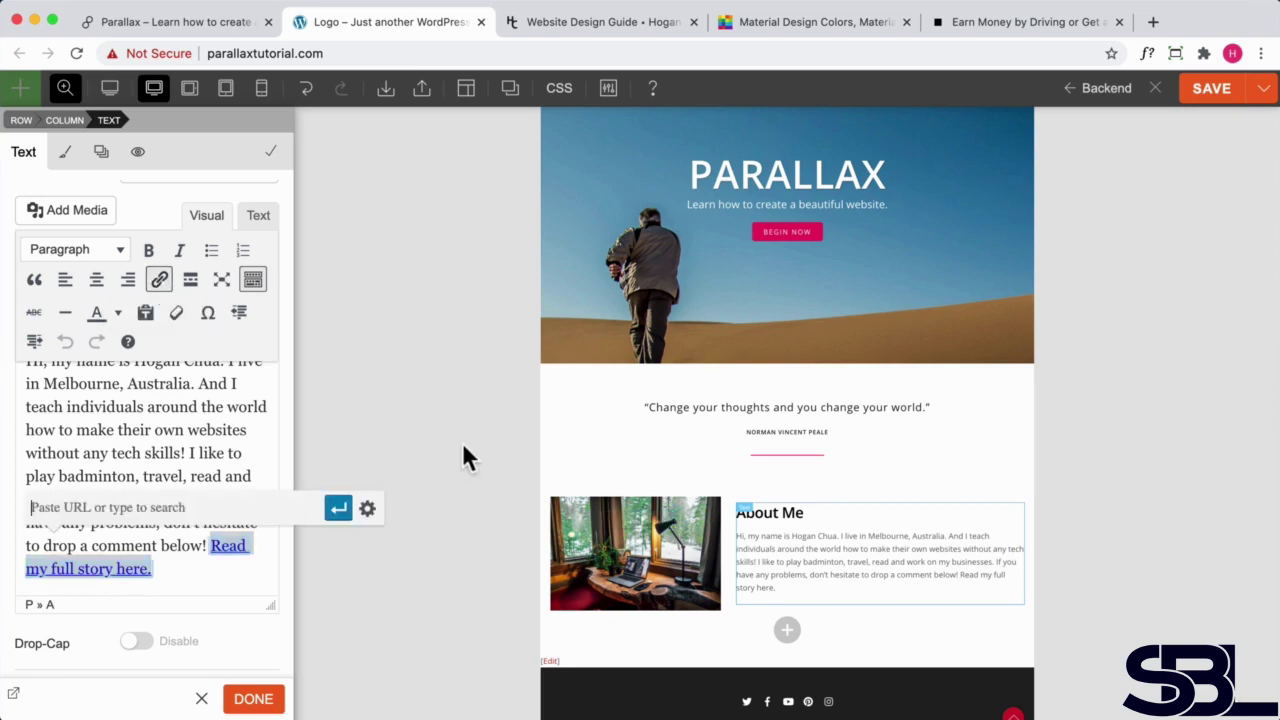
# Copy the root web address from the Website Design Guide page and paste it as the link's URL in the page builder.
pyautogui.click(569, 34)
pyautogui.moveTo(228, 53); pyautogui.dragTo(148, 53)
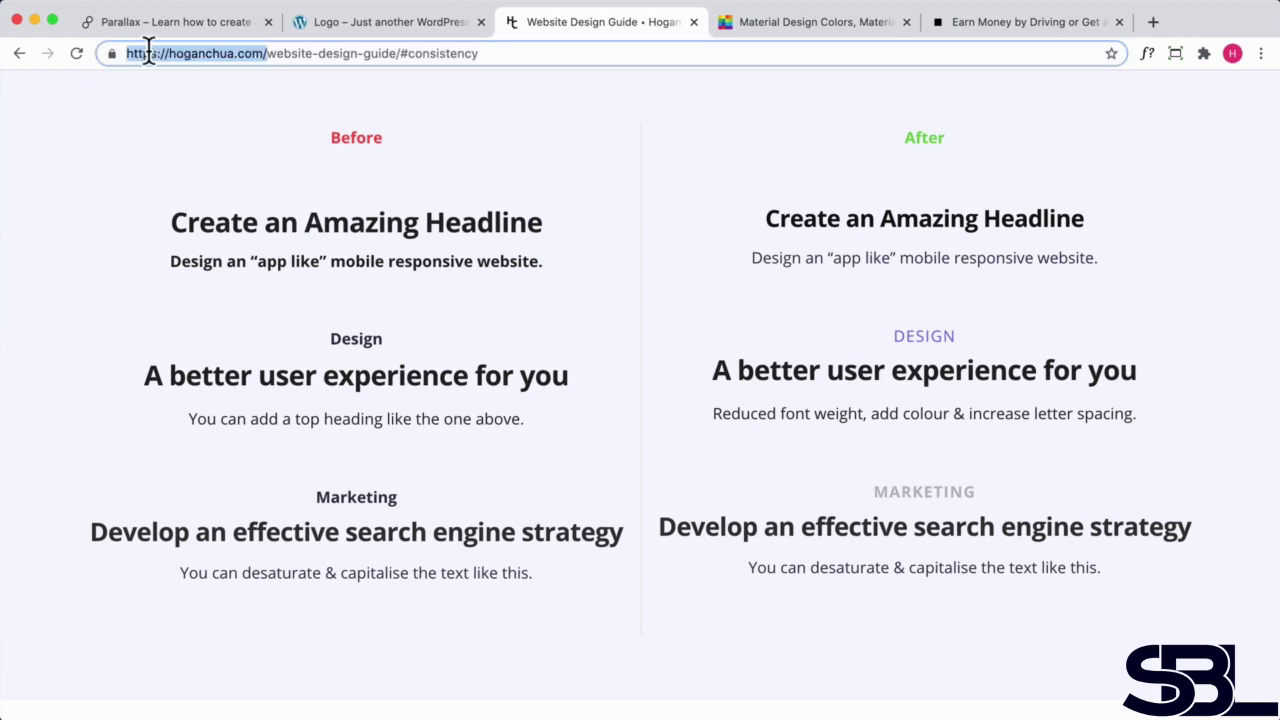
pyautogui.rightClick(190, 55)
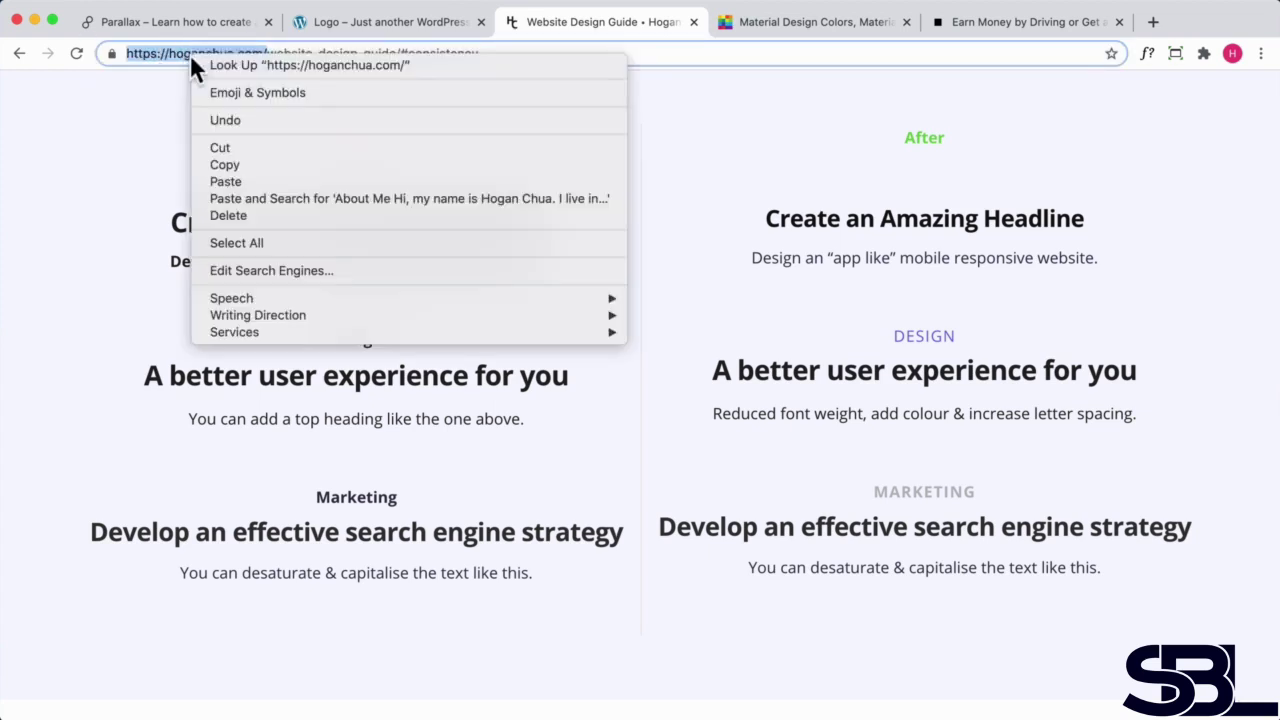
pyautogui.click(216, 164)
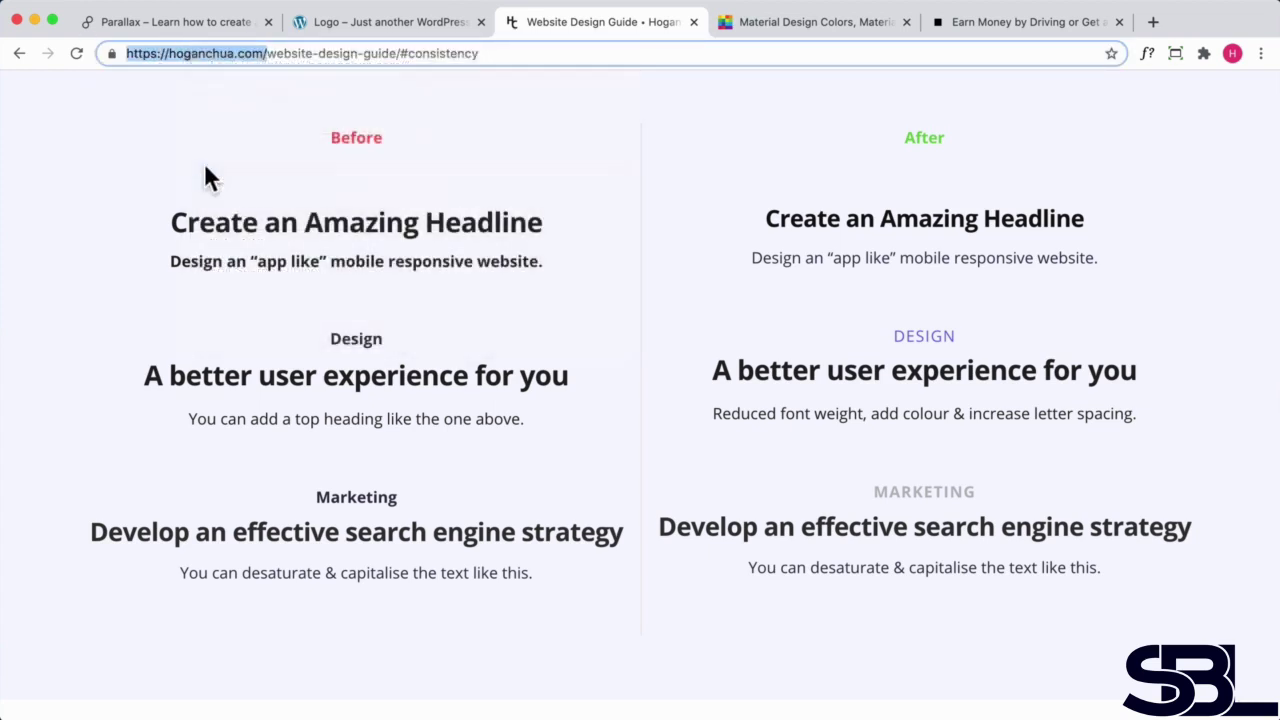
pyautogui.click(344, 21)
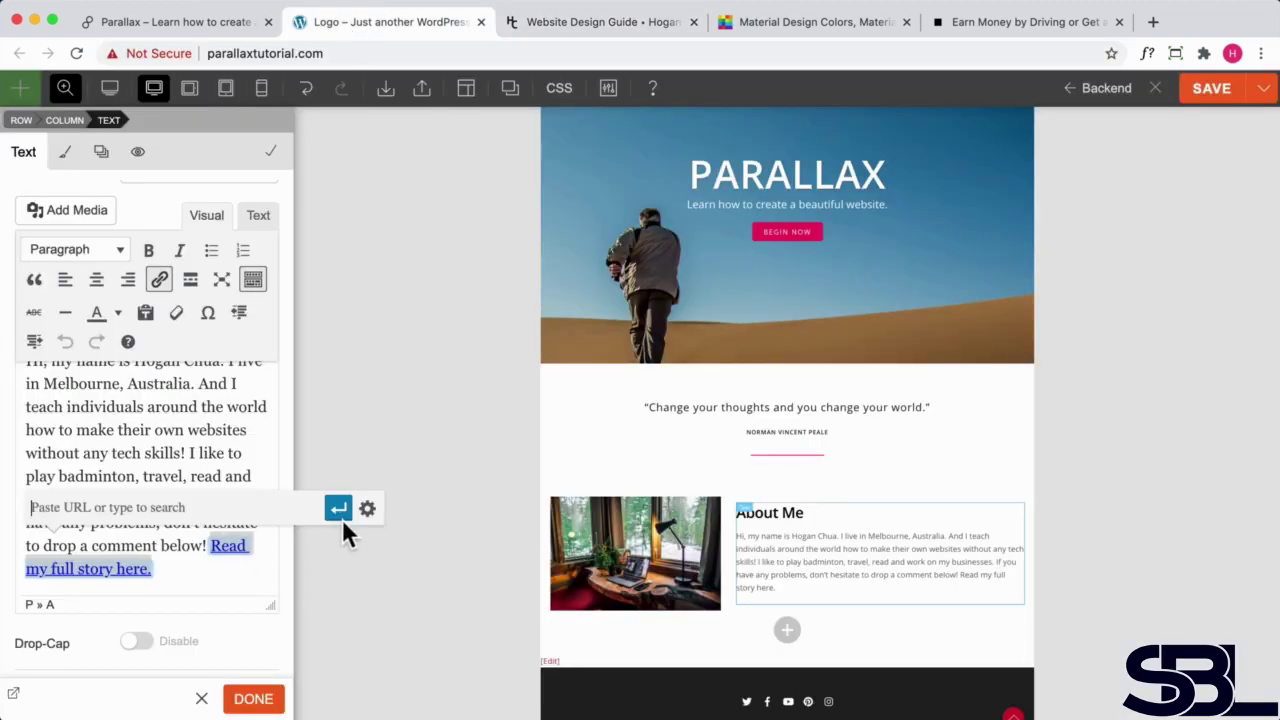
pyautogui.press('super+v')
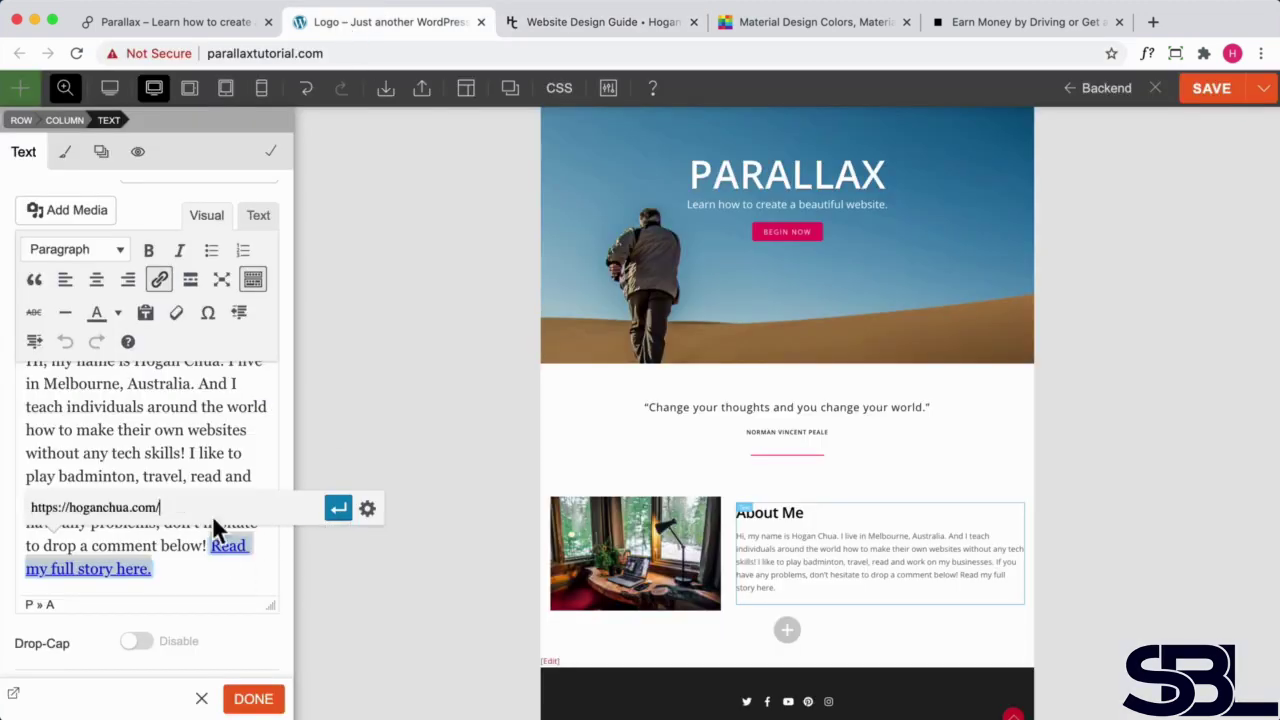
# Set the "Read my full story here." link to open in a new tab and update it.
pyautogui.click(368, 511)
pyautogui.click(505, 291)
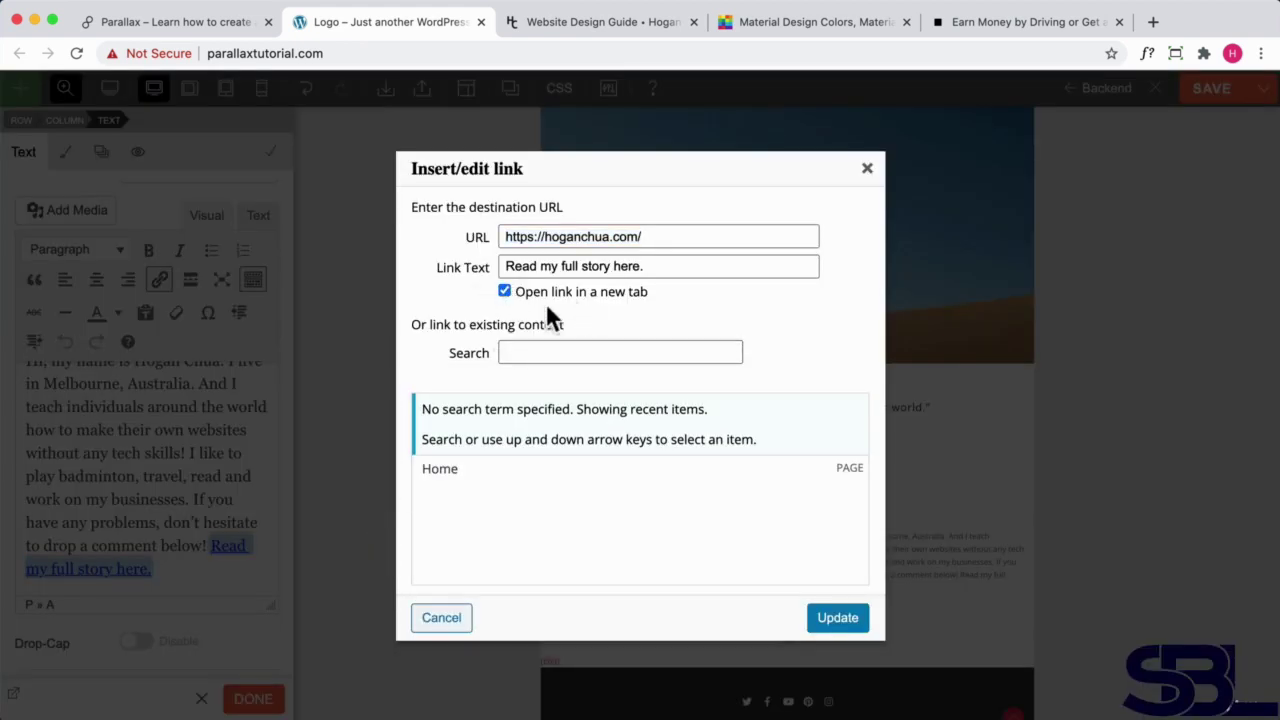
pyautogui.click(829, 620)
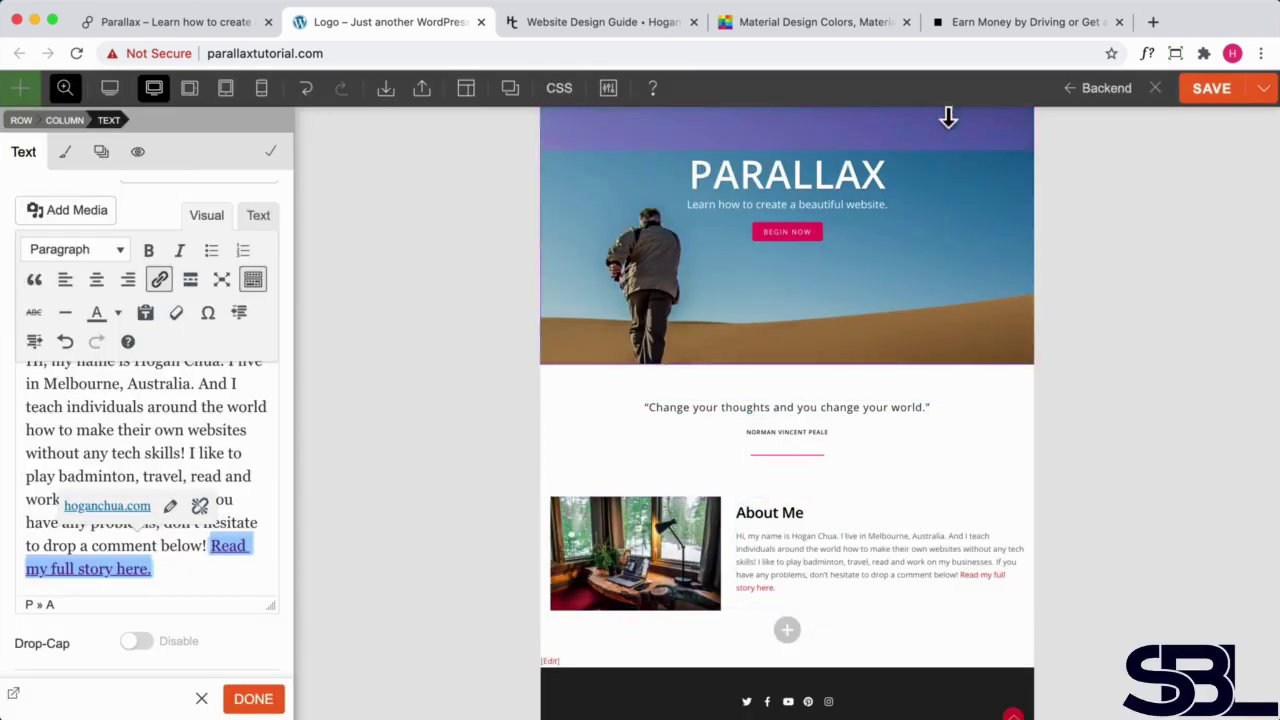
# Check the linked About Me section at full size, and view the Services section on the demo Parallax site.
pyautogui.click(66, 89)
pyautogui.scroll(-5, 737, 272)
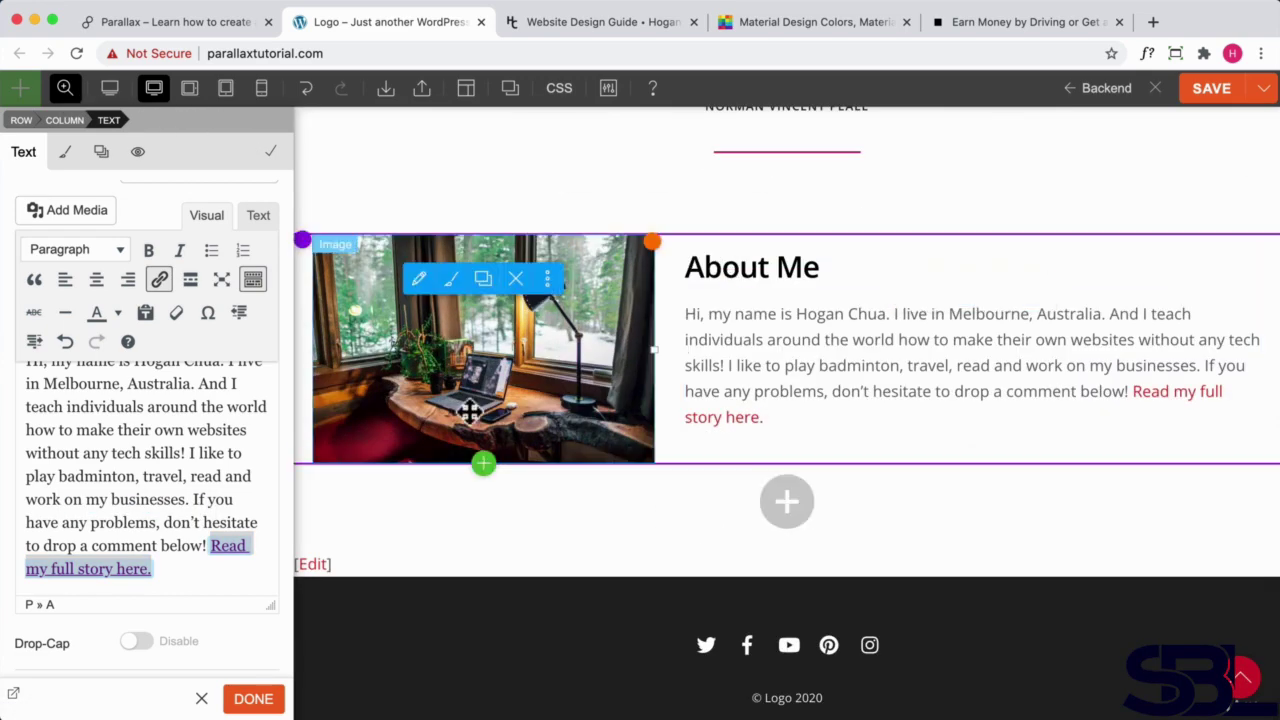
pyautogui.click(247, 22)
pyautogui.scroll(-5, 457, 355)
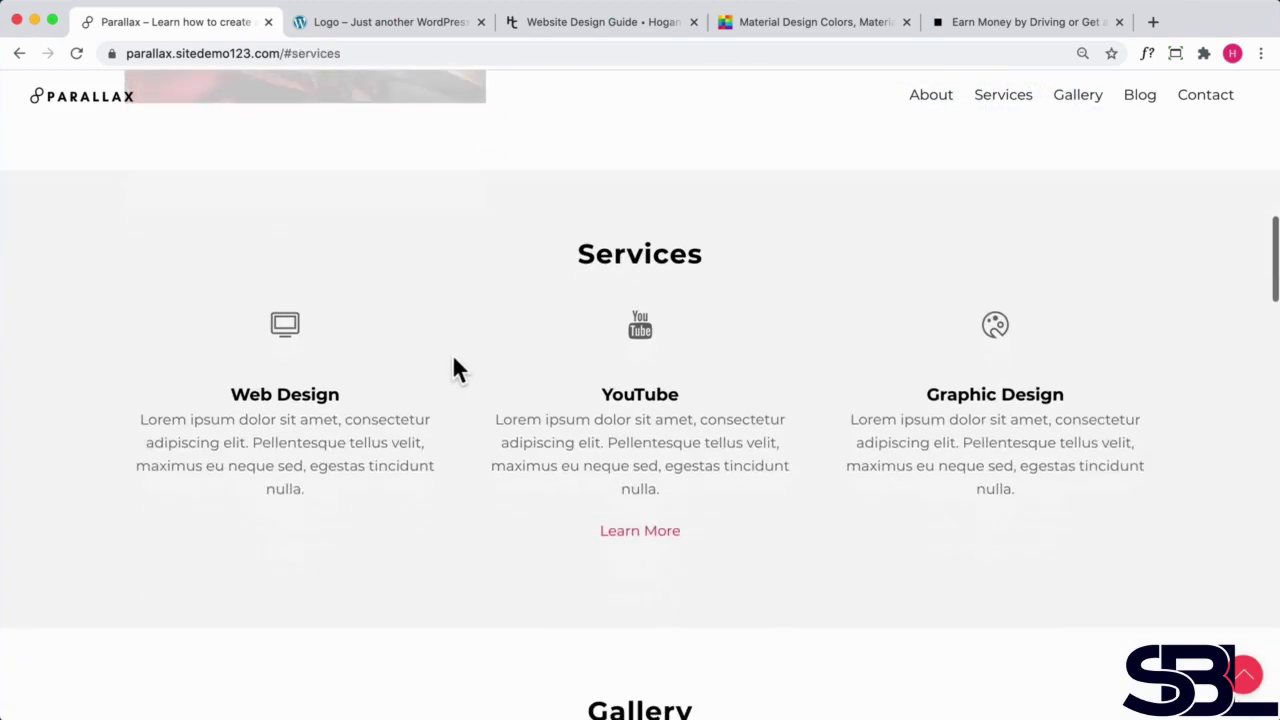